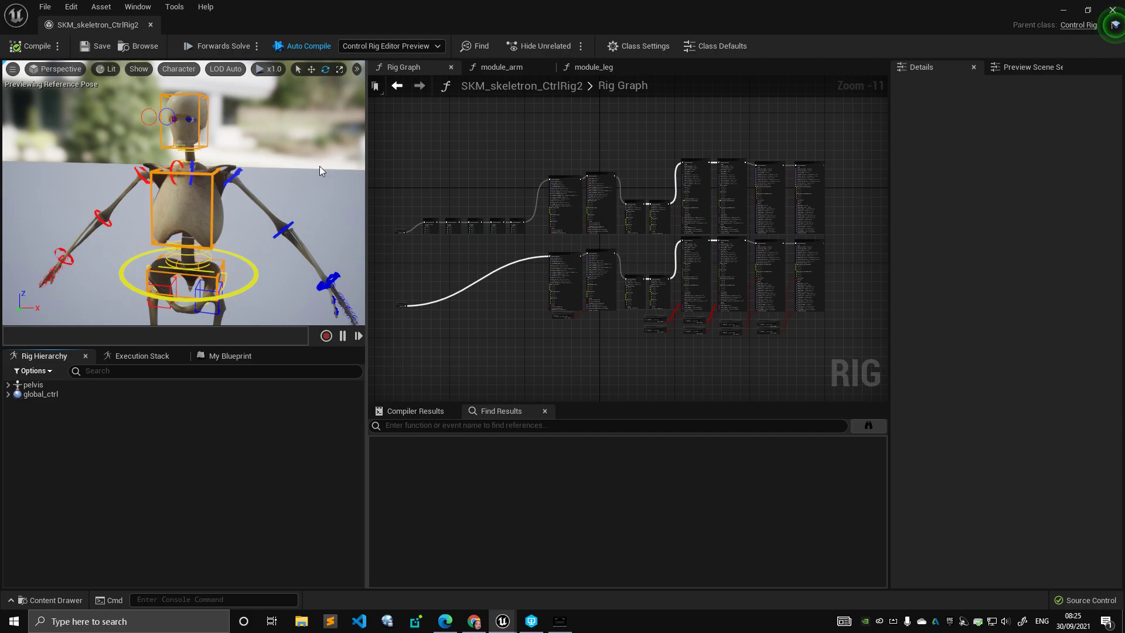
# Step: Switch to AirServer and maximize it to view the rig module sketch, and minimize it to return to the rig editor
pyautogui.moveTo(321, 170)
pyautogui.mouseDown(button='right')
pyautogui.moveTo(327, 205)
pyautogui.moveTo(327, 186)
pyautogui.moveTo(319, 208)
pyautogui.moveTo(322, 179)
pyautogui.moveTo(314, 183)
pyautogui.mouseUp(button='right')
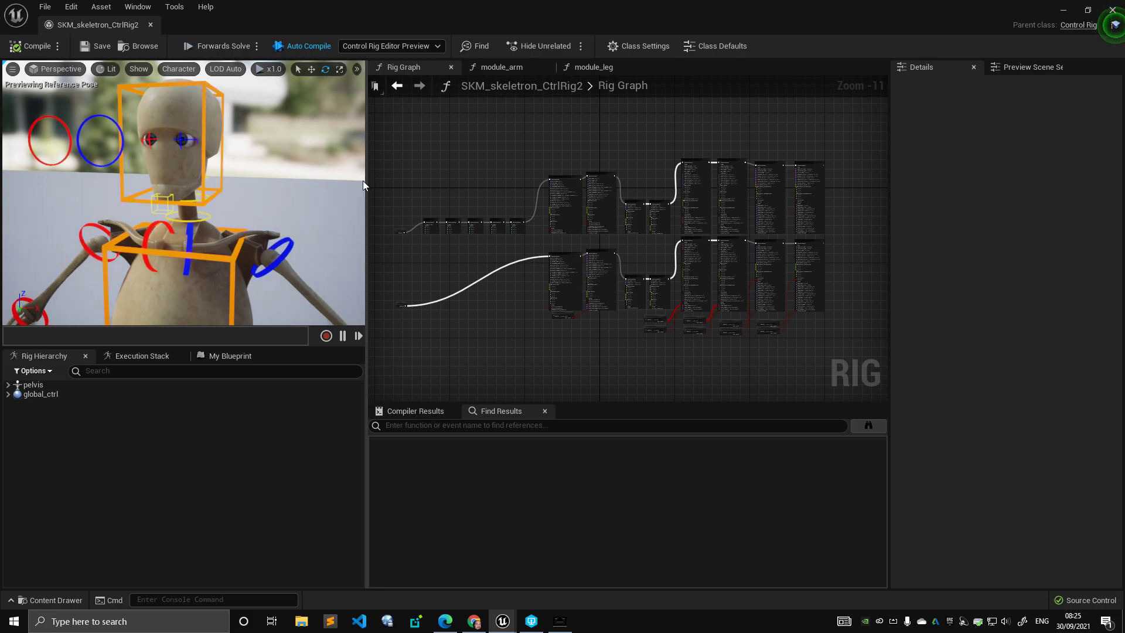
pyautogui.moveTo(331, 209); pyautogui.dragTo(286, 214, button='right')
pyautogui.click(559, 621)
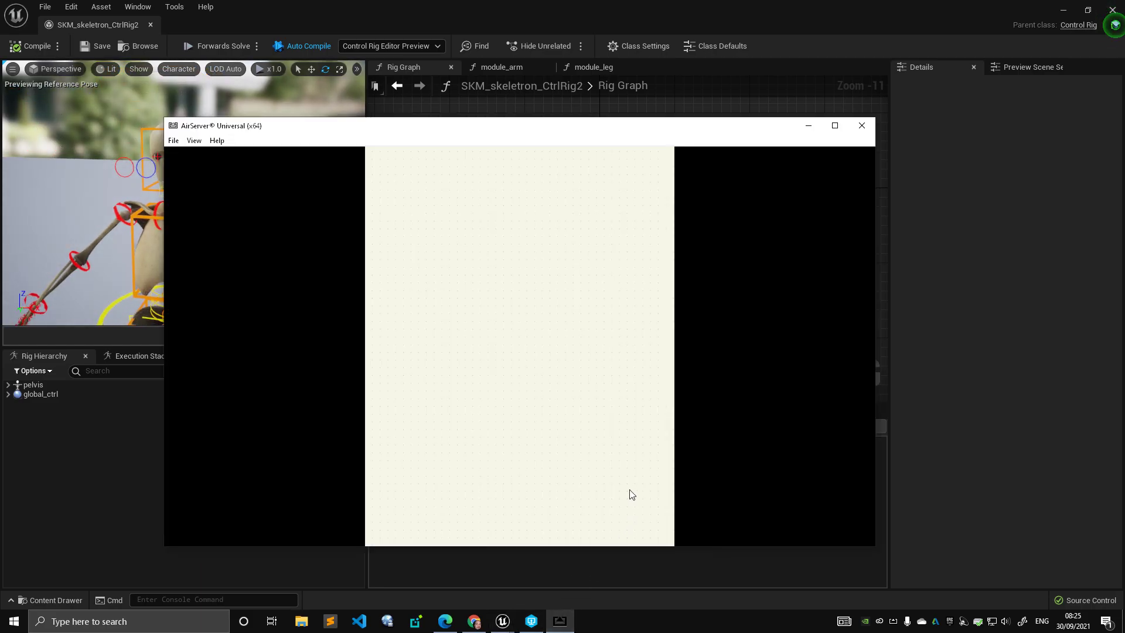
pyautogui.click(834, 115)
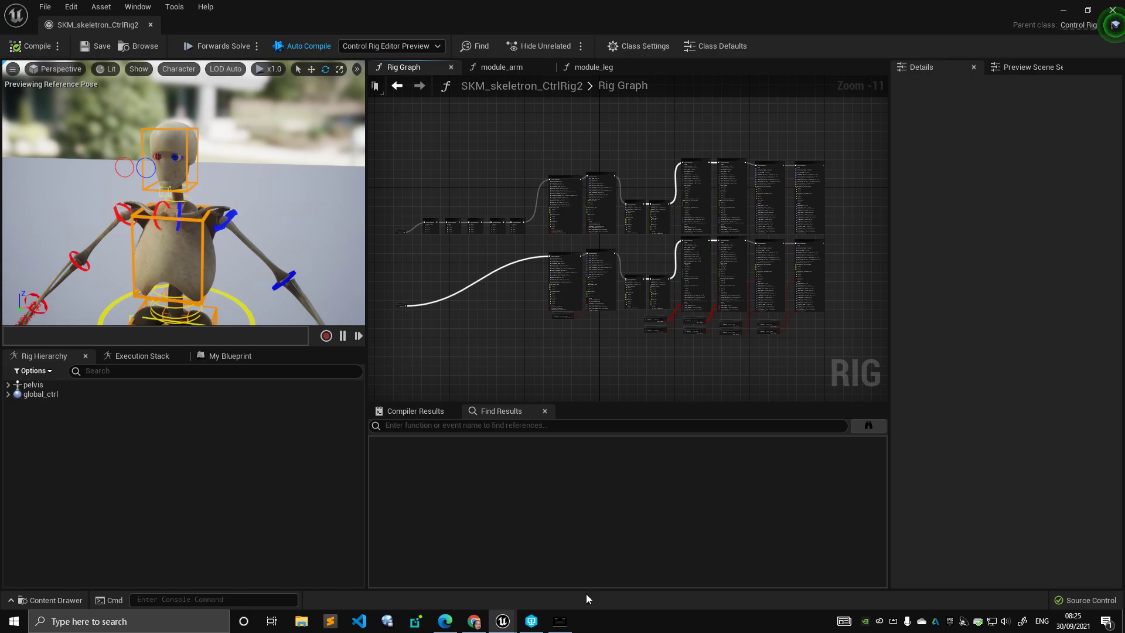
pyautogui.click(559, 620)
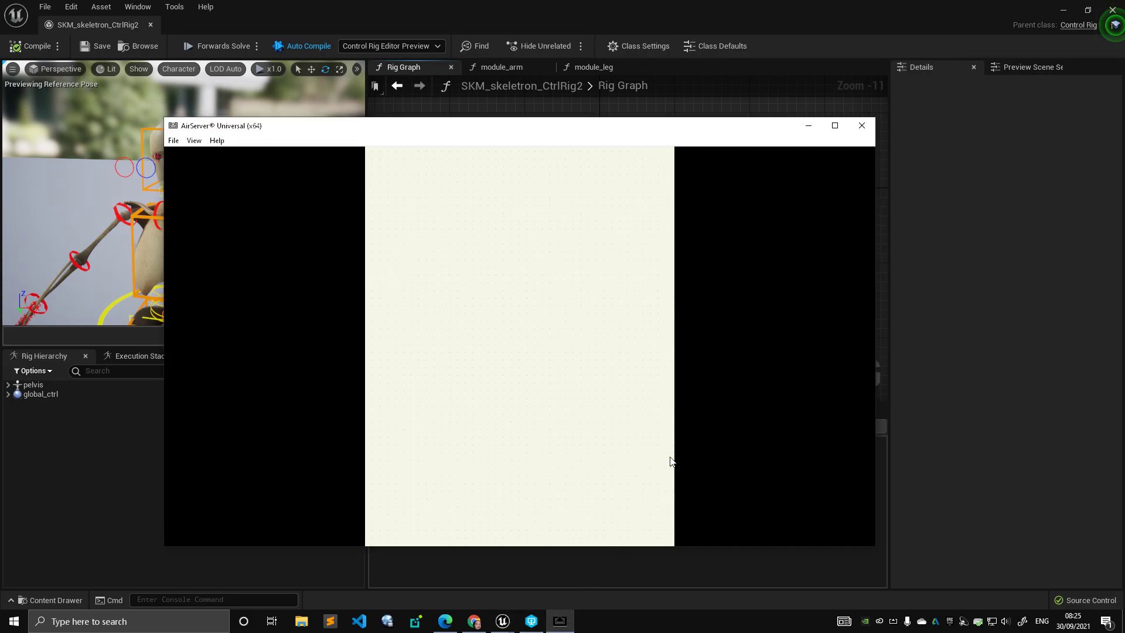
pyautogui.click(834, 126)
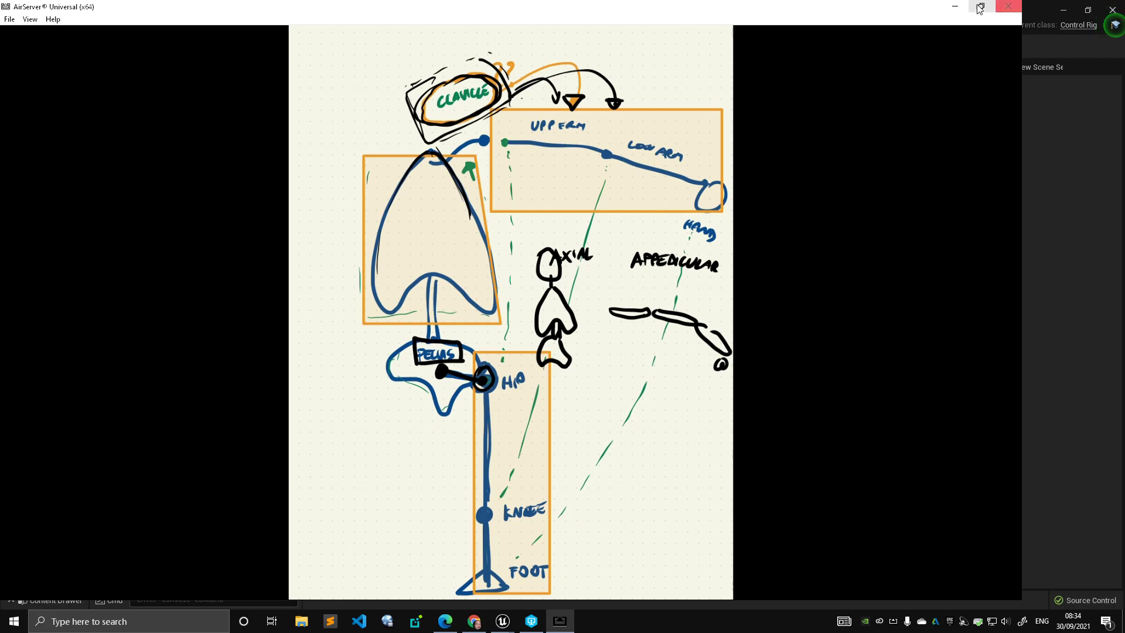
pyautogui.click(955, 6)
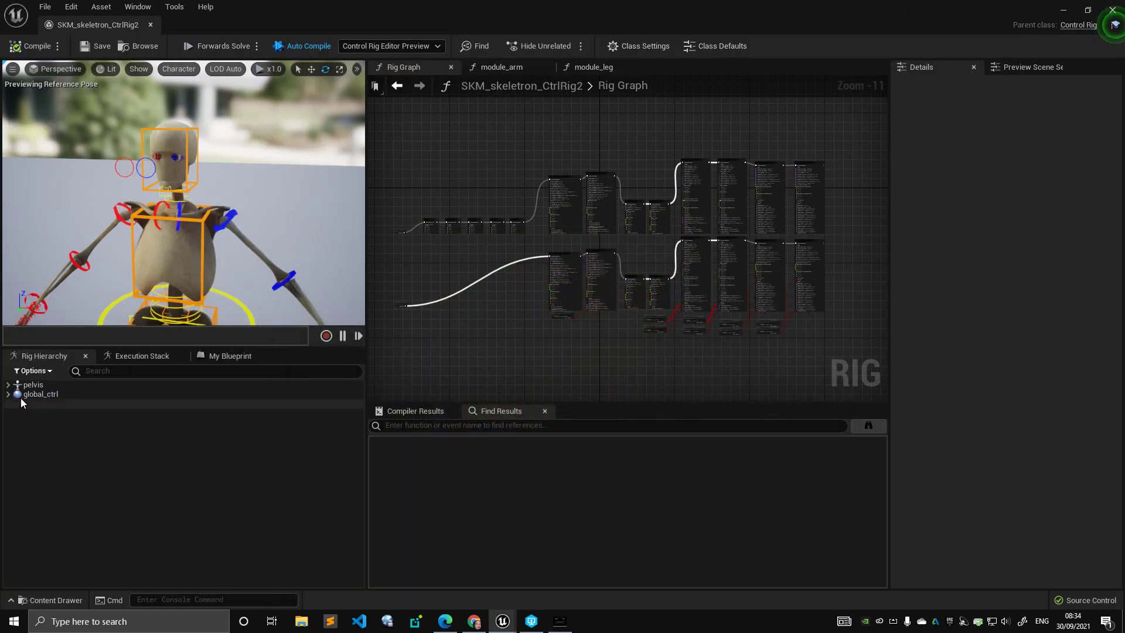
# Step: Select global_ctrl and the pelvis bone in turn to inspect the two root elements of the rig hierarchy
pyautogui.click(41, 393)
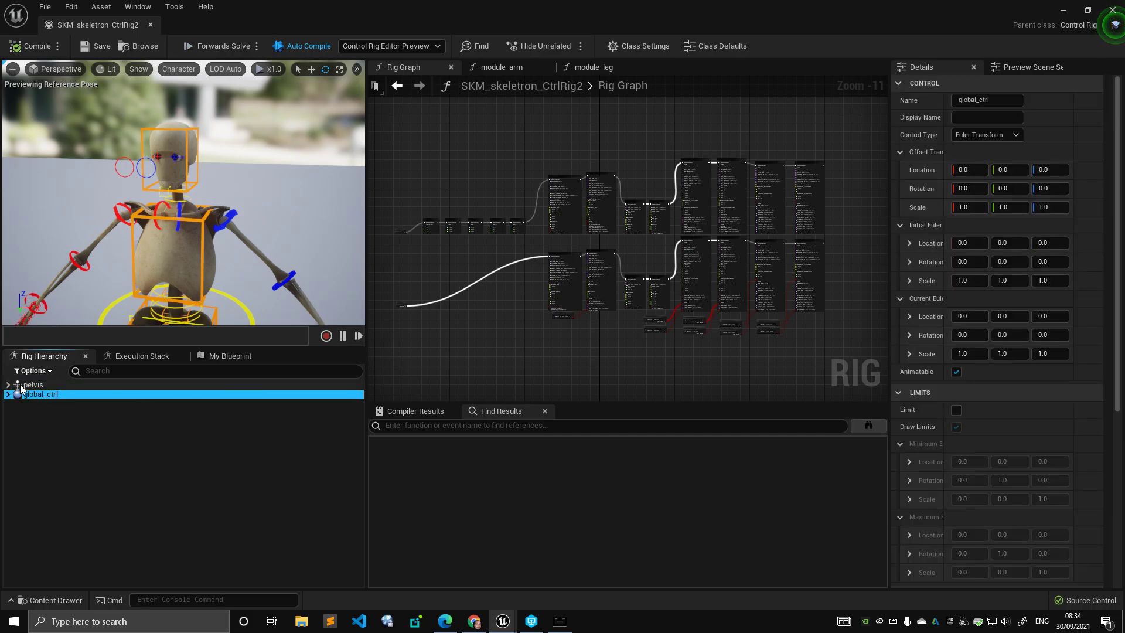
pyautogui.click(29, 384)
pyautogui.click(36, 392)
pyautogui.click(33, 385)
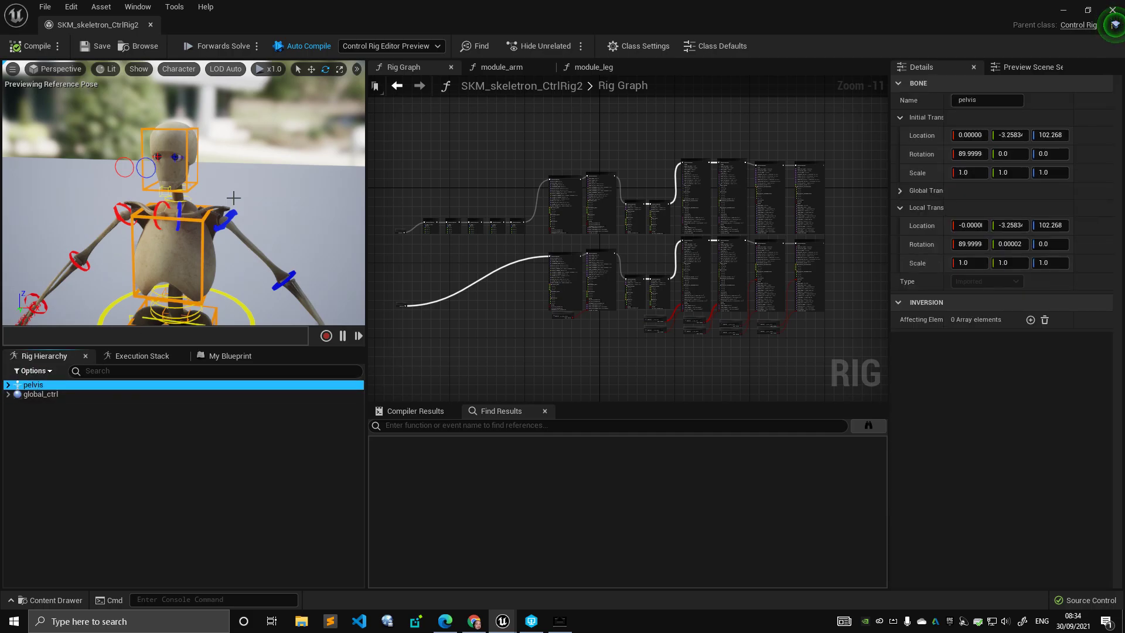
pyautogui.click(229, 204)
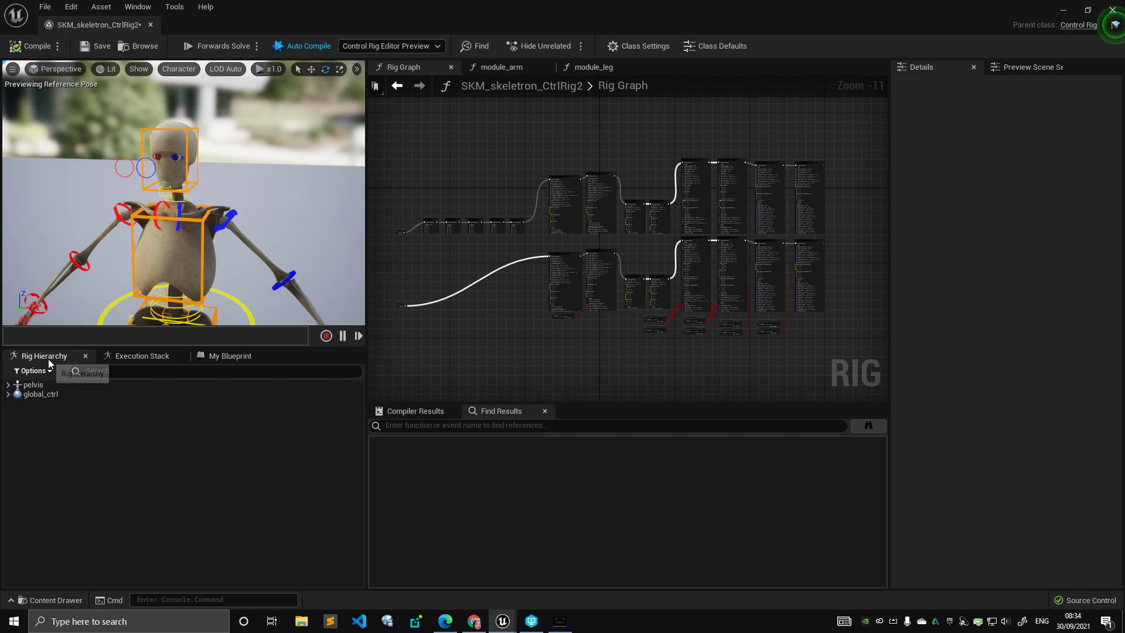
pyautogui.moveTo(176, 205); pyautogui.dragTo(241, 205, button='right')
pyautogui.click(49, 397)
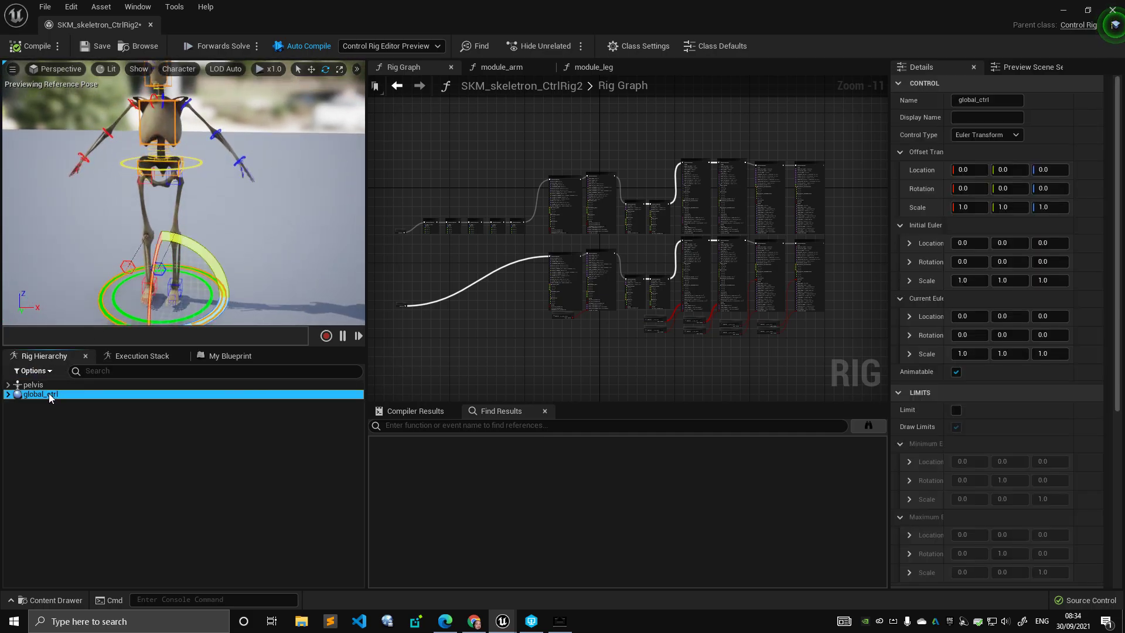
pyautogui.click(202, 219)
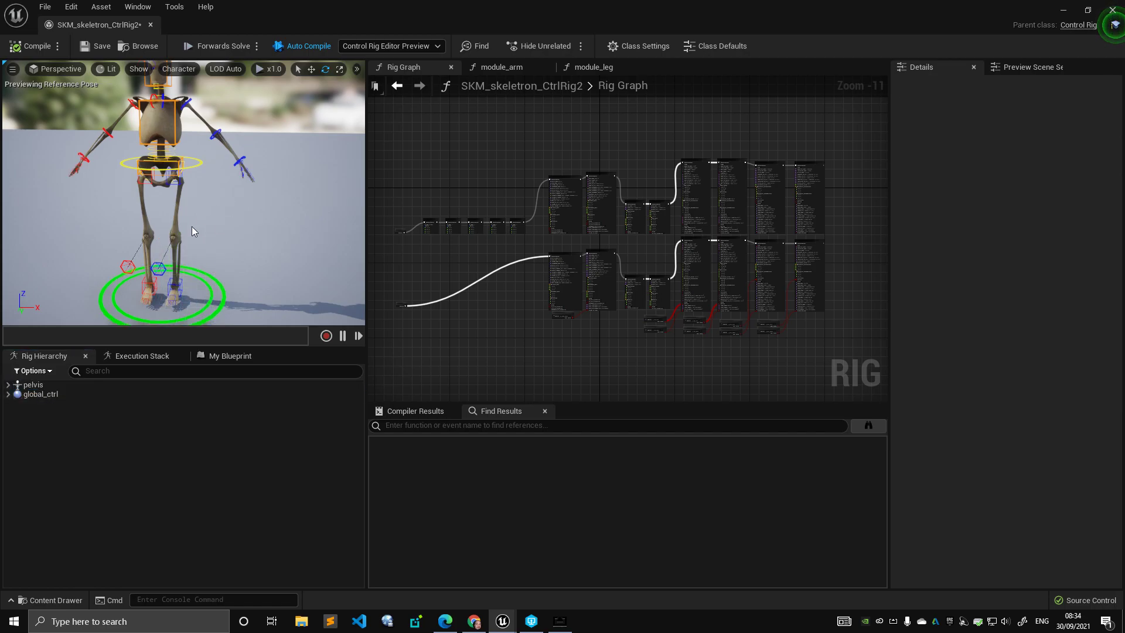
# Step: Expand global_ctrl, fold body_m_ctrl and settings, and look through the controls and spaces beneath before collapsing global_ctrl
pyautogui.click(41, 393)
pyautogui.click(9, 395)
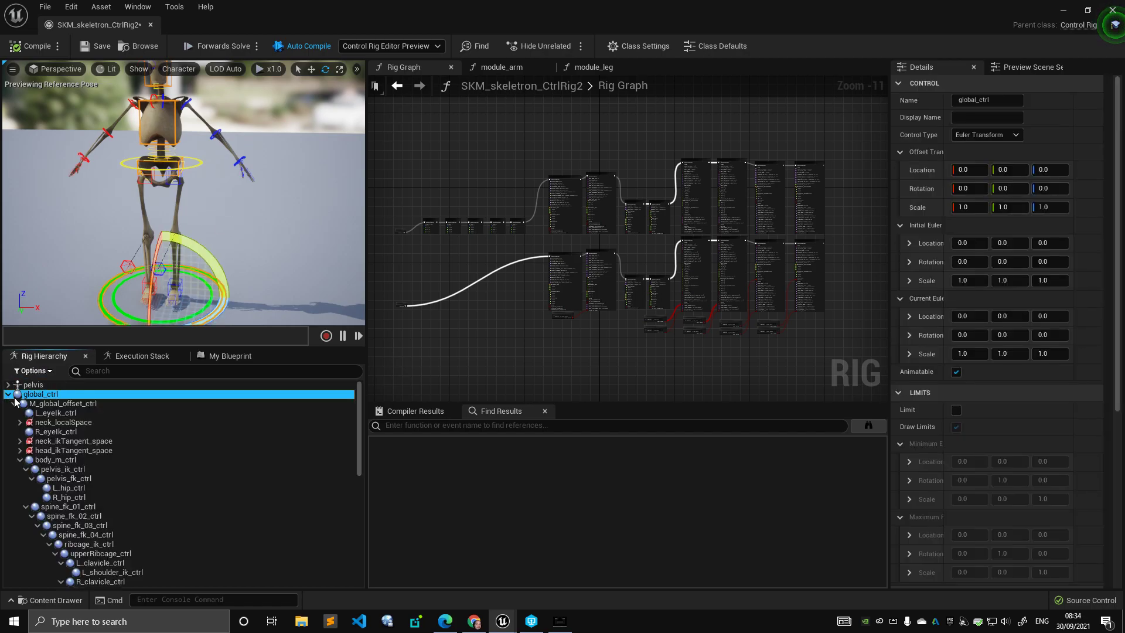
pyautogui.click(20, 459)
pyautogui.click(20, 469)
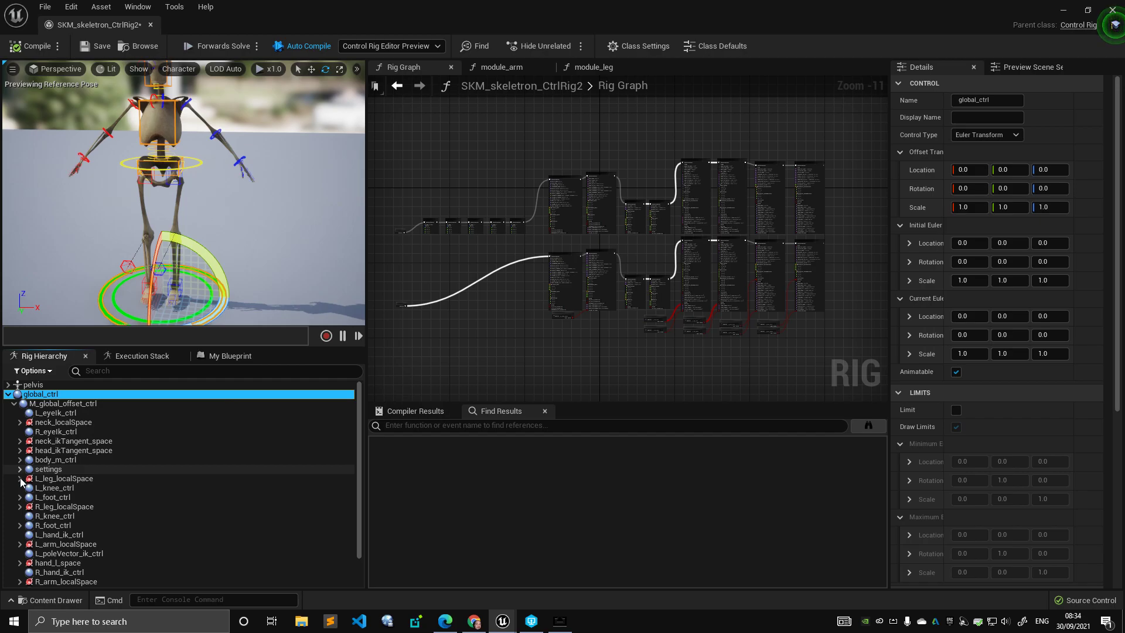
pyautogui.scroll(-2, 64, 410)
pyautogui.scroll(2, 85, 498)
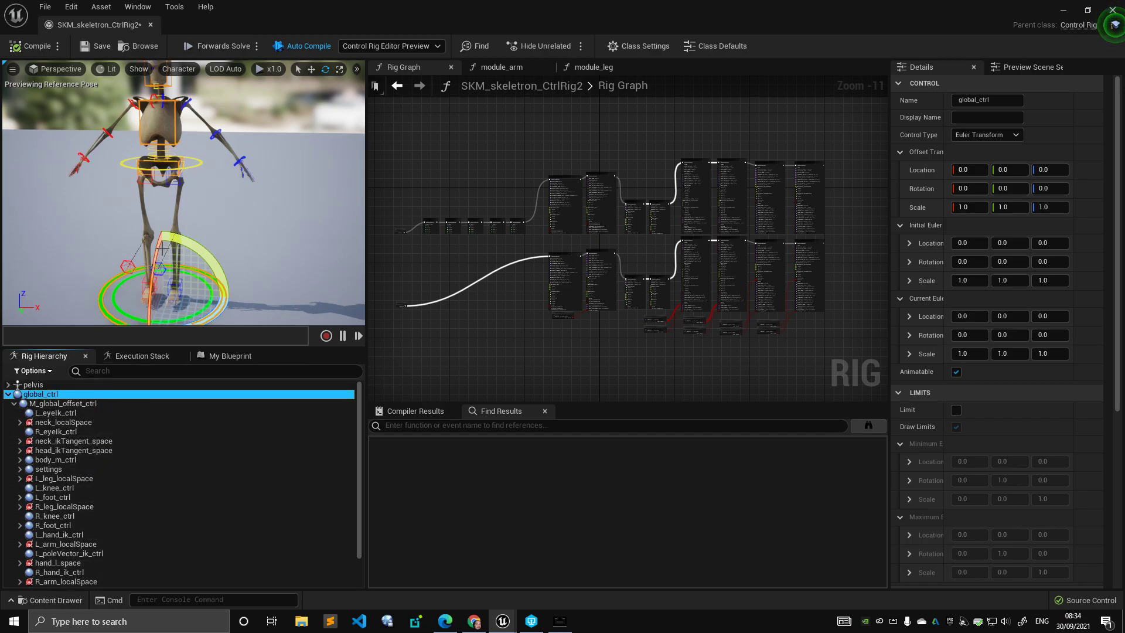
pyautogui.click(8, 394)
# Step: Fully expand the pelvis bone hierarchy, look through its bones, and collapse it again
pyautogui.keyDown('shift'); pyautogui.click(7, 384); pyautogui.keyUp('shift')
pyautogui.scroll(-10, 141, 453)
pyautogui.scroll(10, 140, 453)
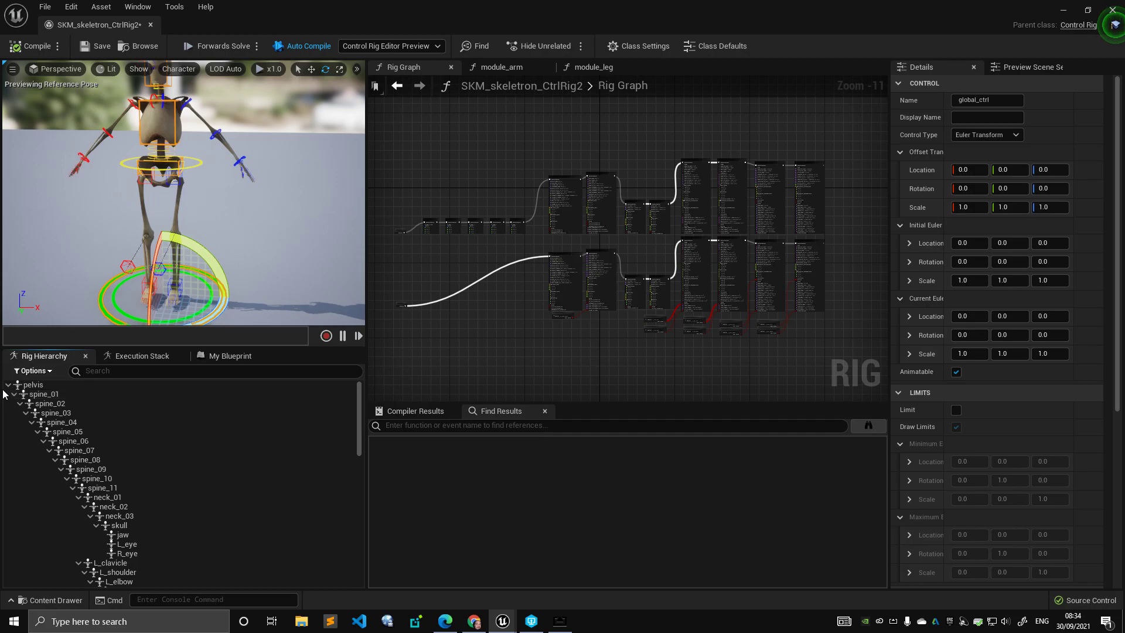
pyautogui.click(8, 384)
# Step: View which kinds of new elements can be added to the rig hierarchy
pyautogui.click(62, 439)
pyautogui.rightClick(62, 440)
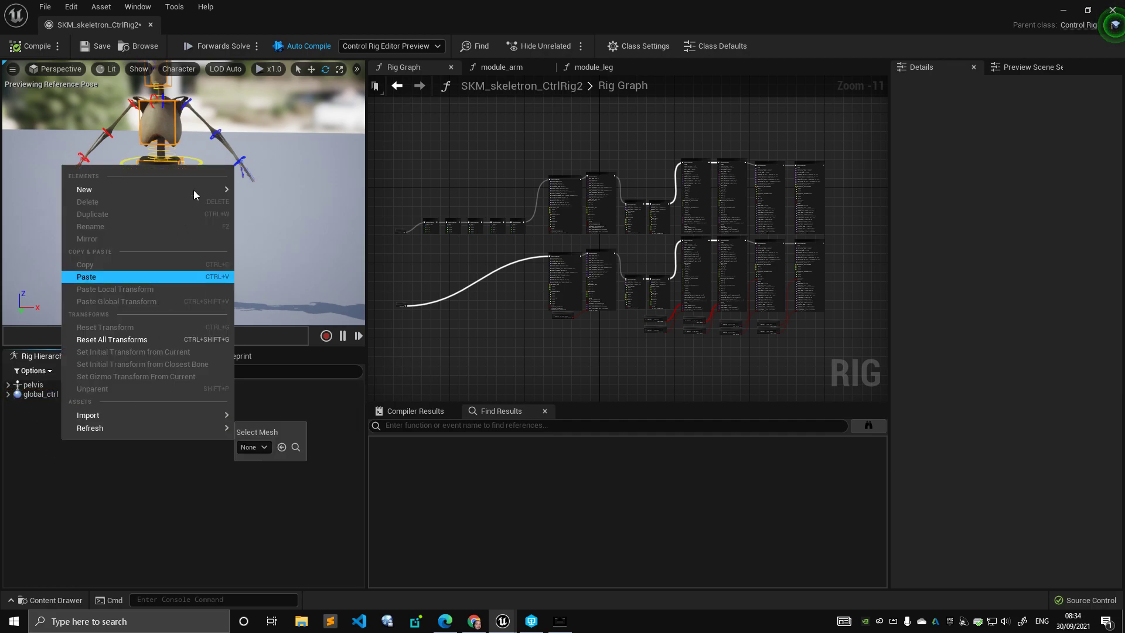
pyautogui.moveTo(205, 190)
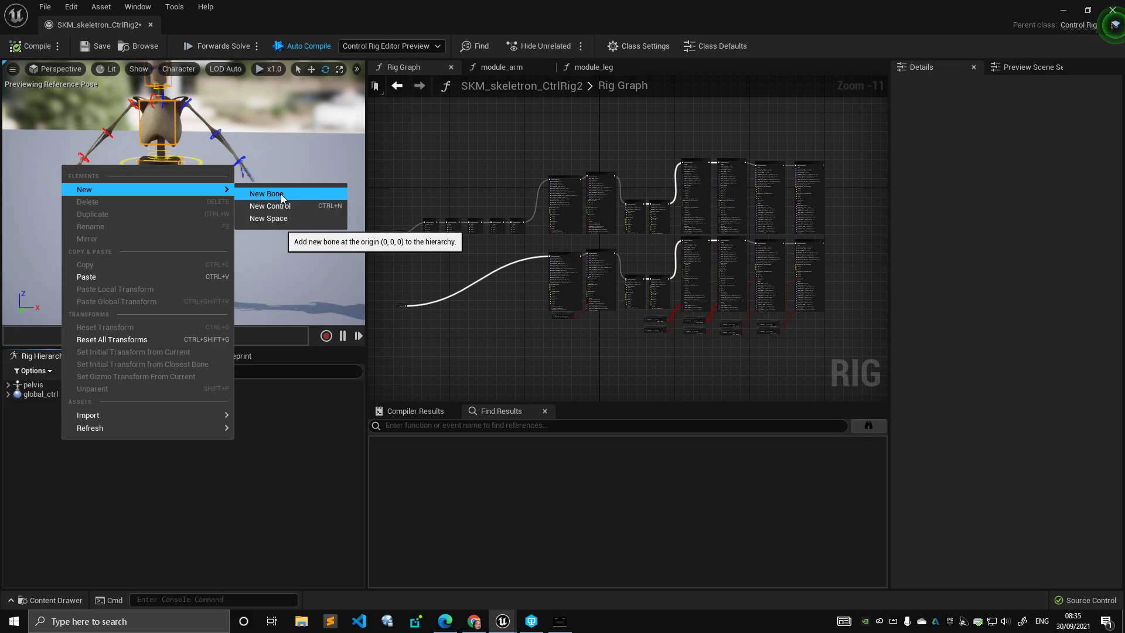
# Step: Select the pelvis bone and review its full chain of spine, neck and arm bones, and fold it up
pyautogui.click(27, 386)
pyautogui.keyDown('shift'); pyautogui.click(8, 385); pyautogui.keyUp('shift')
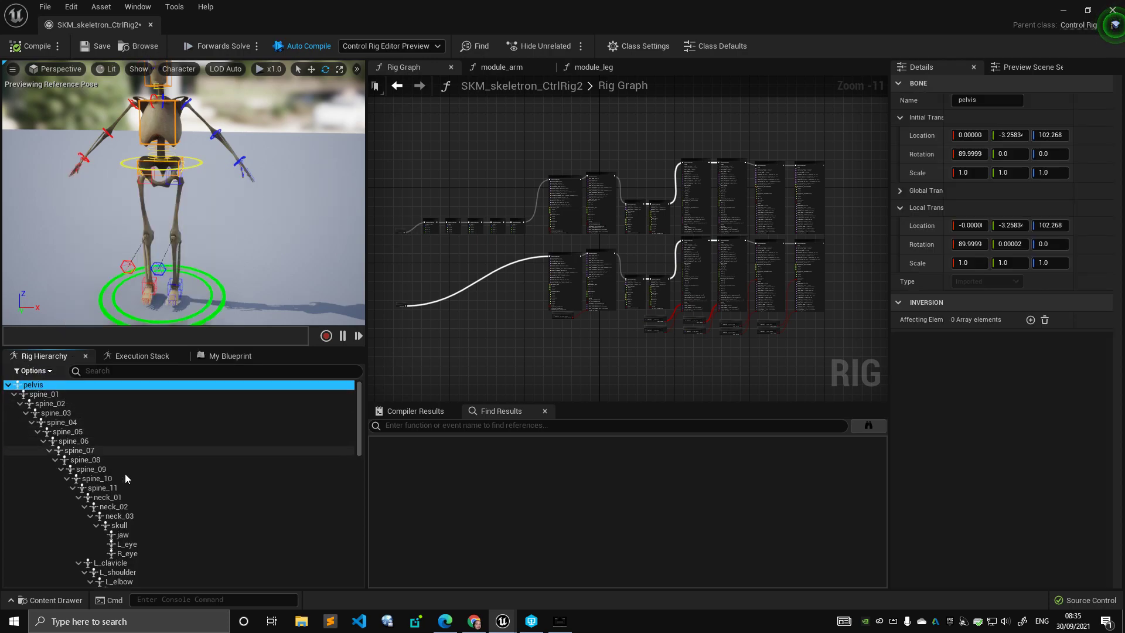
pyautogui.scroll(-3, 151, 498)
pyautogui.scroll(4, 143, 477)
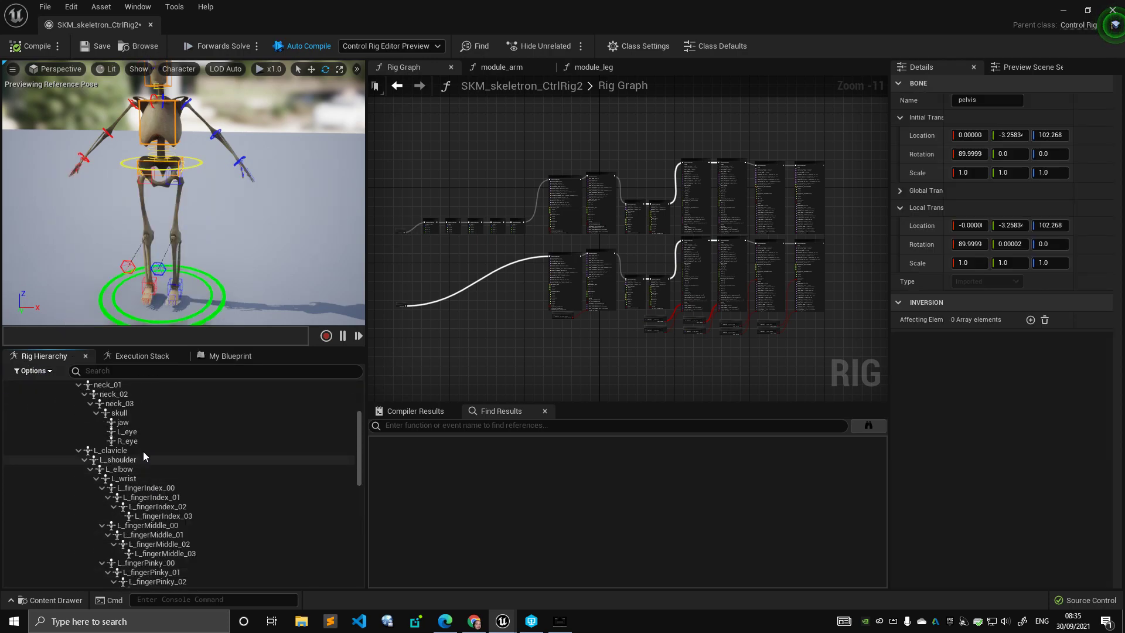
pyautogui.click(7, 386)
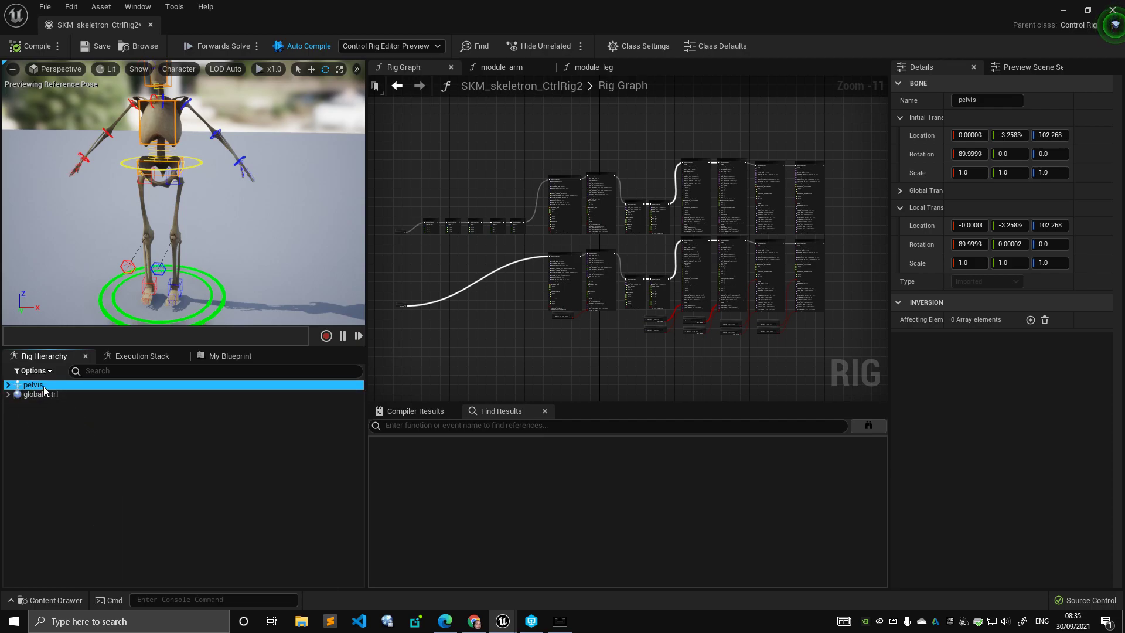
pyautogui.keyDown('shift'); pyautogui.click(7, 385); pyautogui.keyUp('shift')
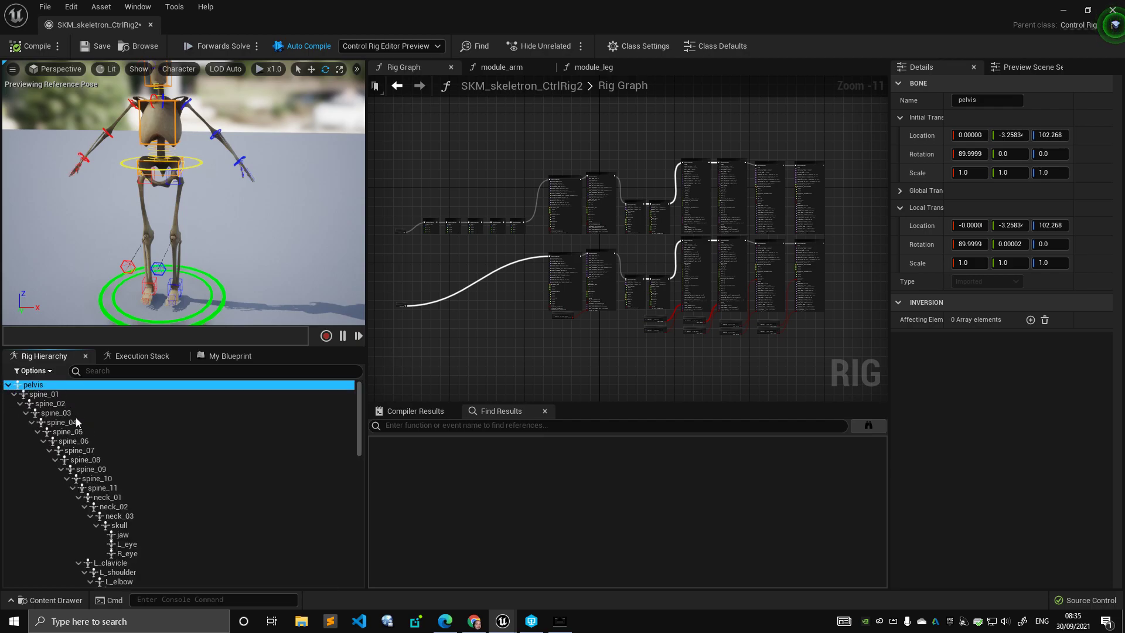
pyautogui.click(7, 386)
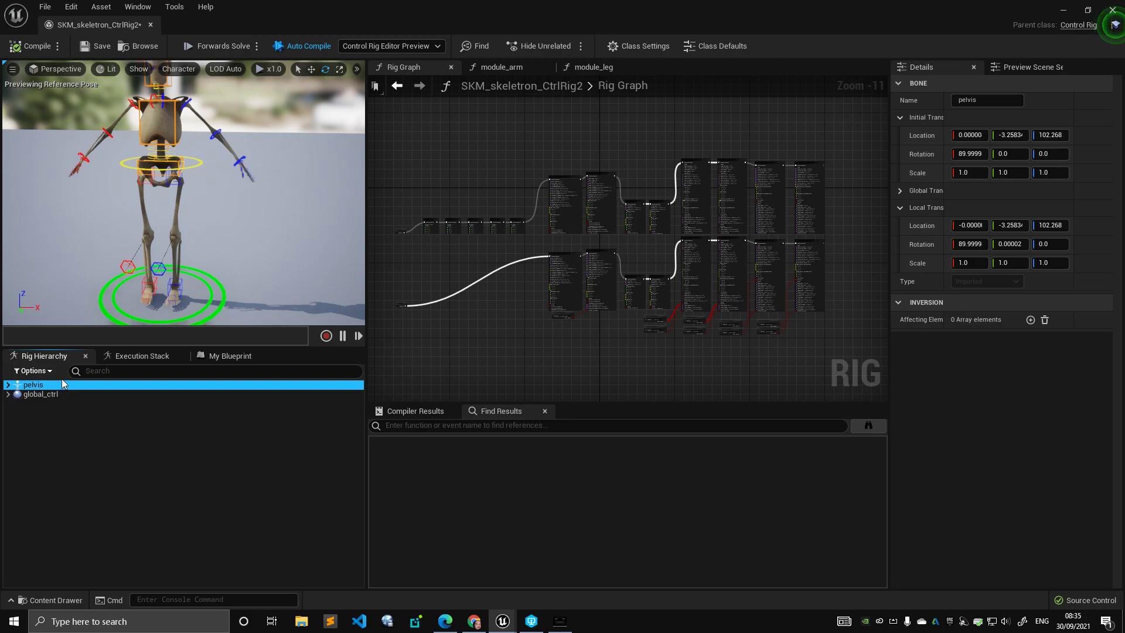
# Step: Display the New Bone creation option for the rig hierarchy and dismiss it without adding anything
pyautogui.rightClick(51, 420)
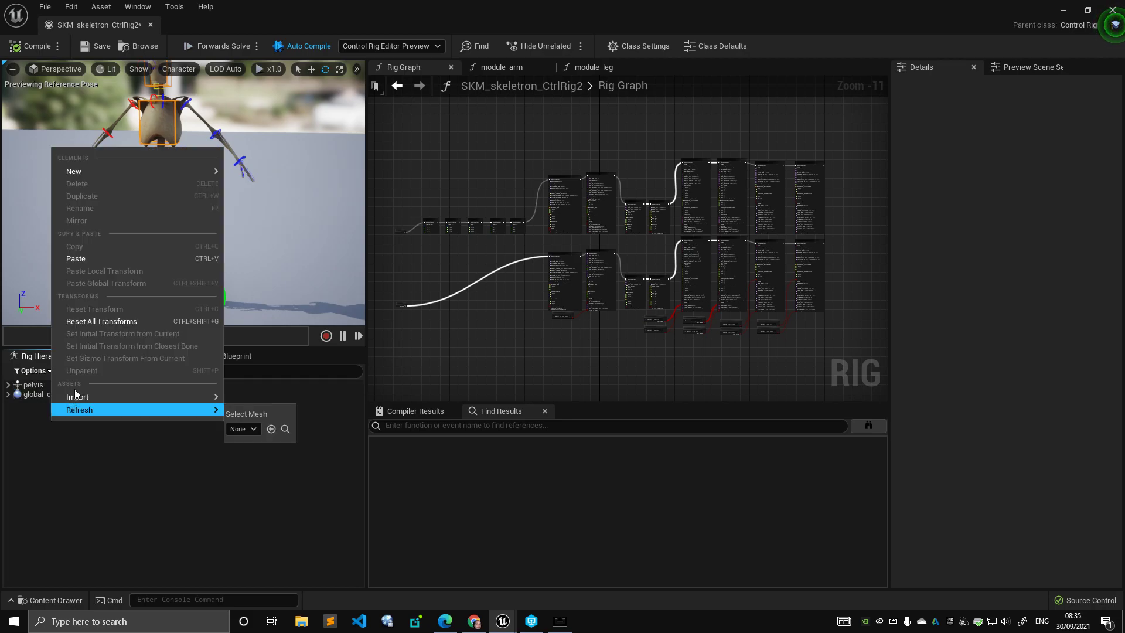
pyautogui.moveTo(165, 170)
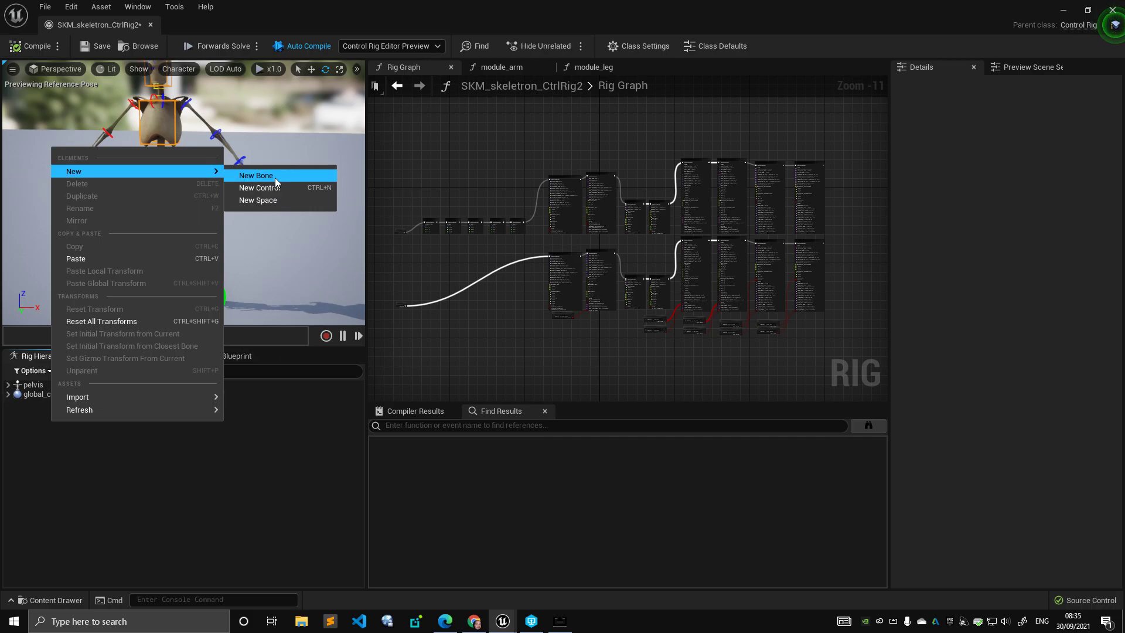
pyautogui.click(61, 458)
# Step: Look through the expanded pelvis bones and inspect the neck_localSpace space under global_ctrl
pyautogui.keyDown('shift'); pyautogui.click(8, 384); pyautogui.keyUp('shift')
pyautogui.scroll(-5, 128, 505)
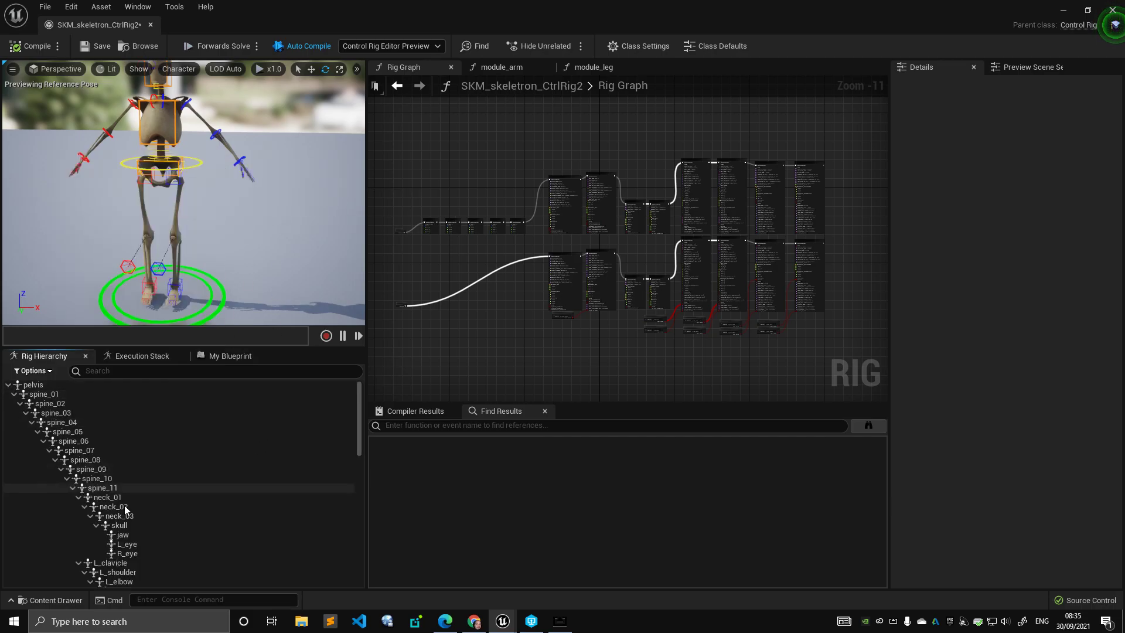
pyautogui.scroll(10, 72, 476)
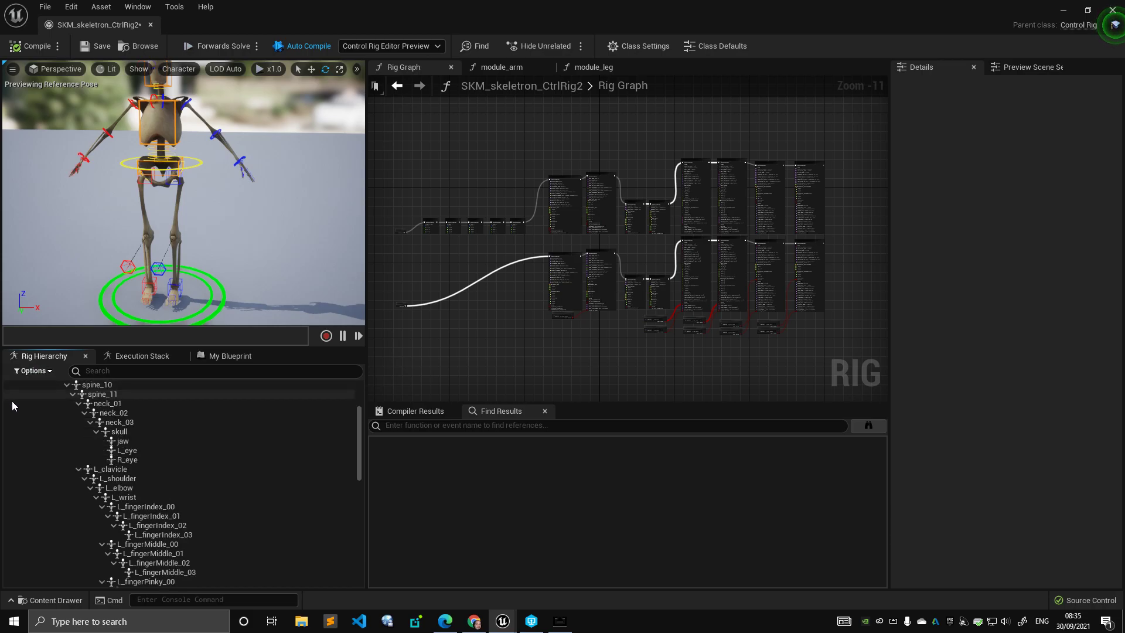
pyautogui.click(8, 394)
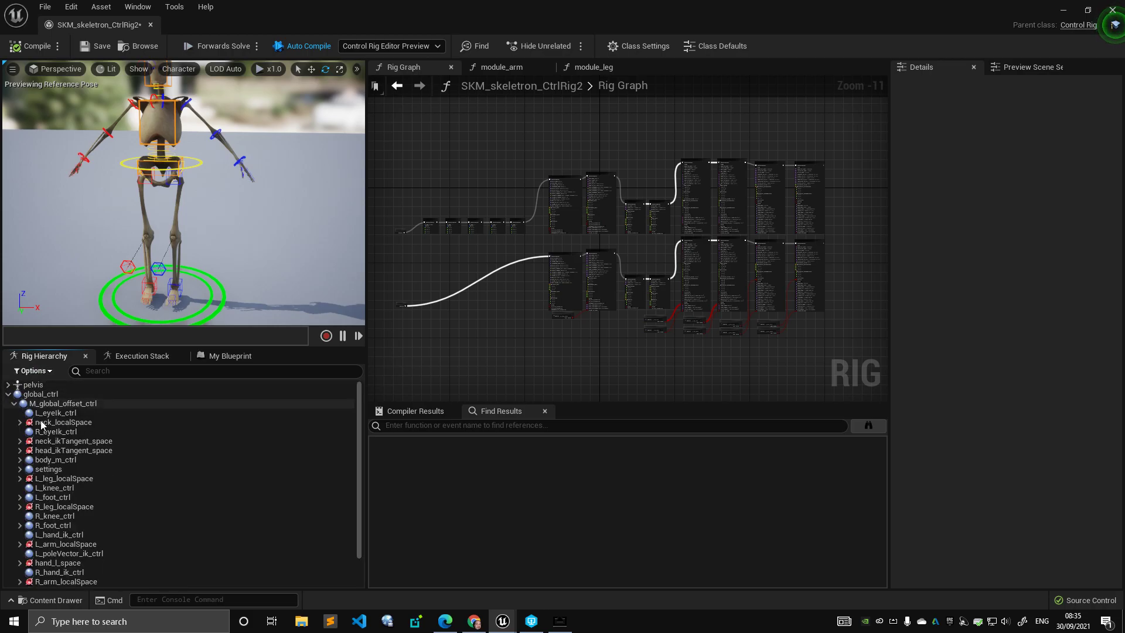
pyautogui.click(51, 423)
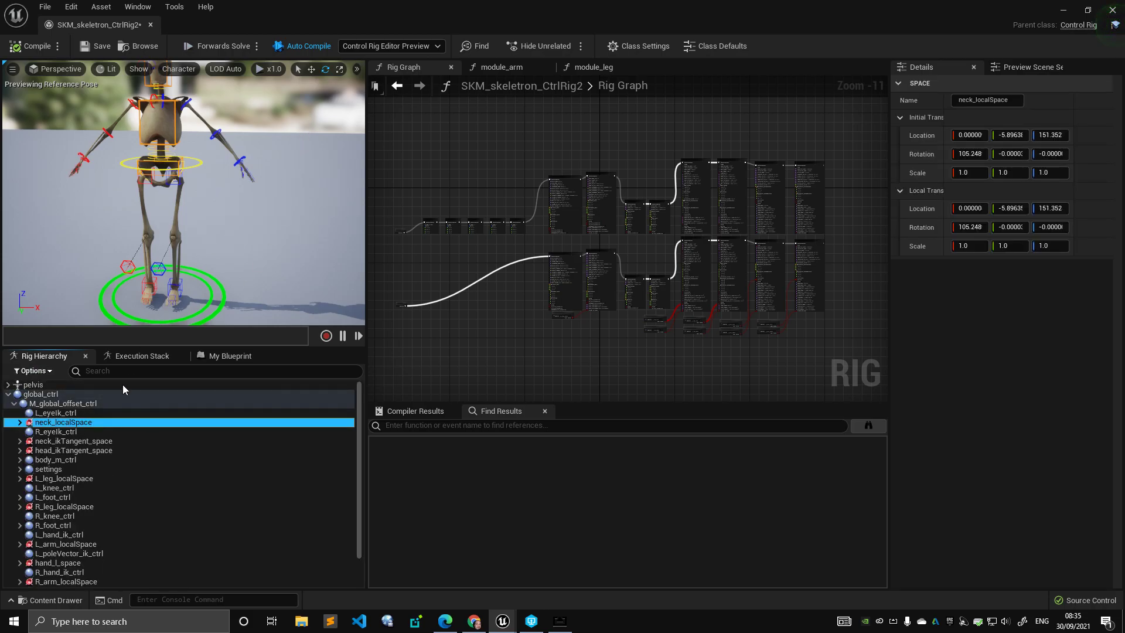
pyautogui.click(8, 393)
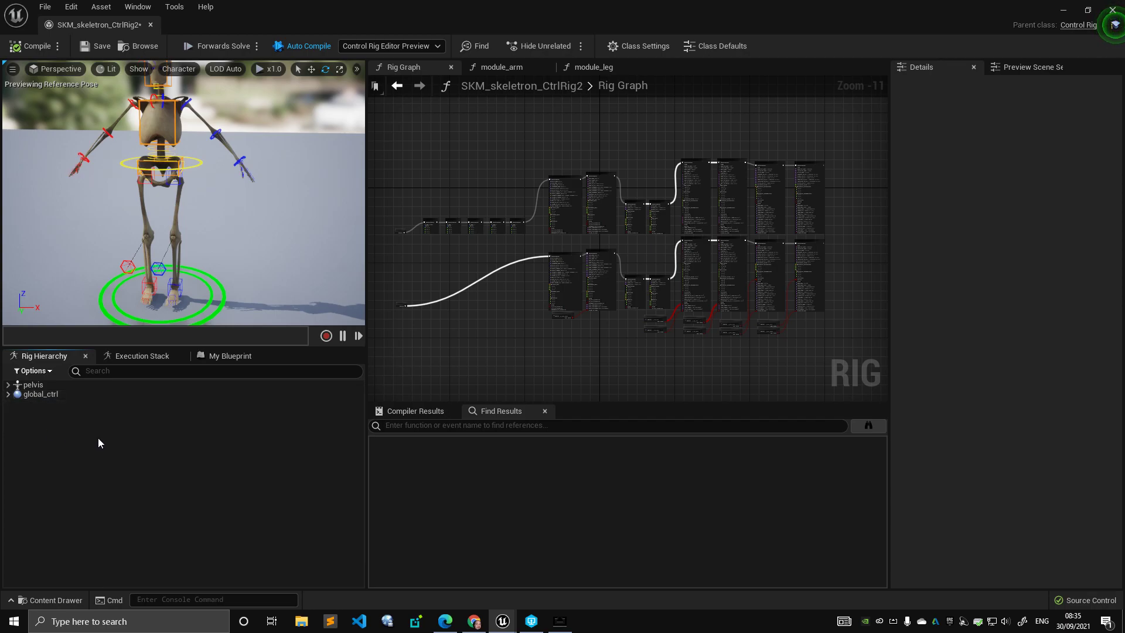
# Step: Review the New Bone, New Control and New Space options without creating anything, and select global_ctrl
pyautogui.rightClick(69, 423)
pyautogui.moveTo(232, 177)
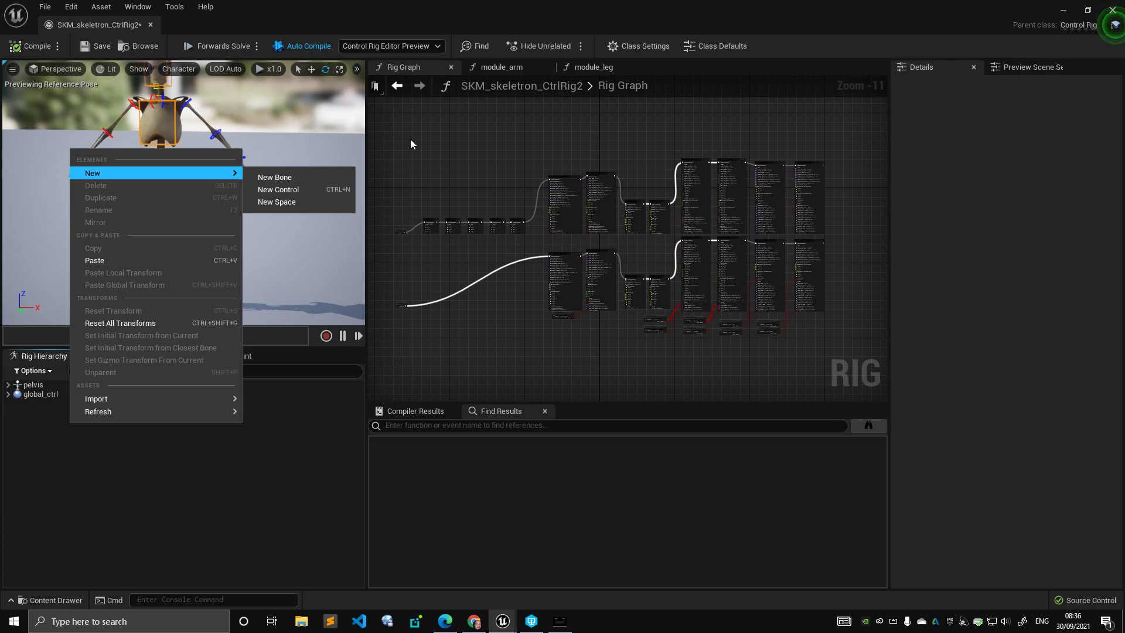
pyautogui.click(269, 479)
pyautogui.click(9, 385)
pyautogui.click(8, 385)
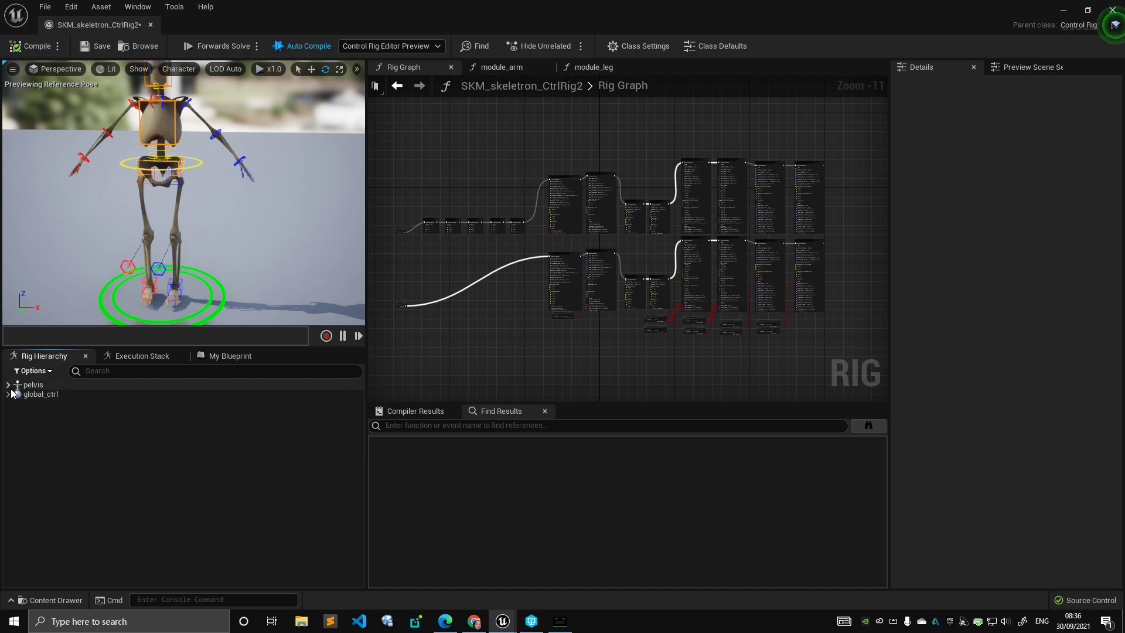
pyautogui.click(51, 395)
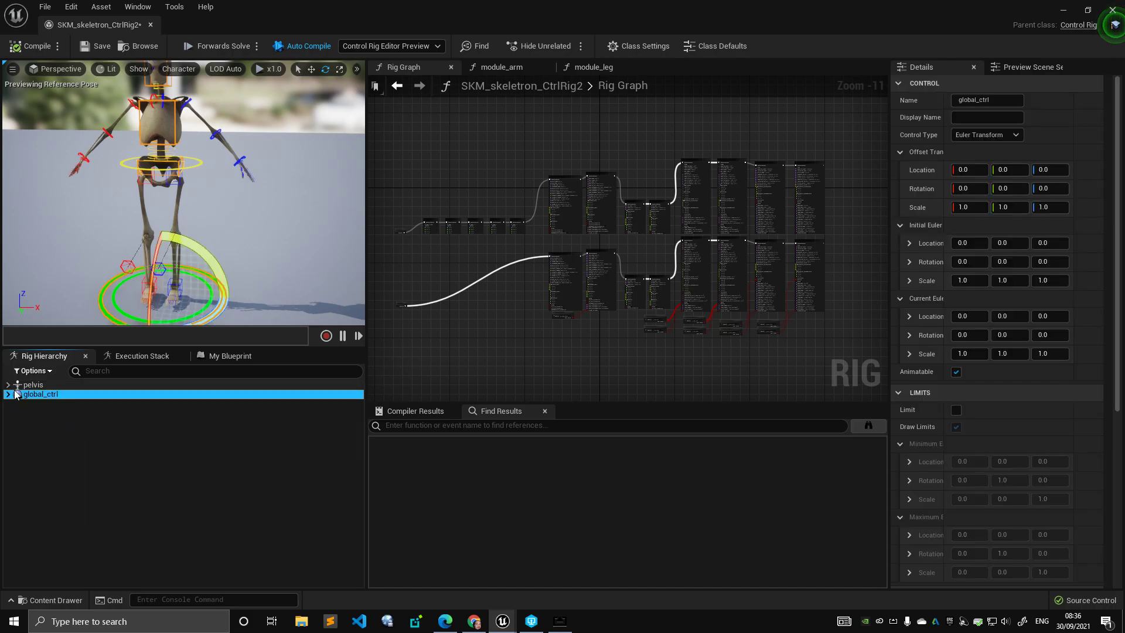
# Step: Select the ribcage_ik_ctrl control around the skeleton's chest in the viewport
pyautogui.click(246, 208)
pyautogui.moveTo(246, 208); pyautogui.dragTo(190, 141, button='right')
pyautogui.press('w')
pyautogui.moveTo(277, 238); pyautogui.dragTo(258, 254, button='middle')
pyautogui.click(220, 223)
pyautogui.scroll(2, 183, 193)
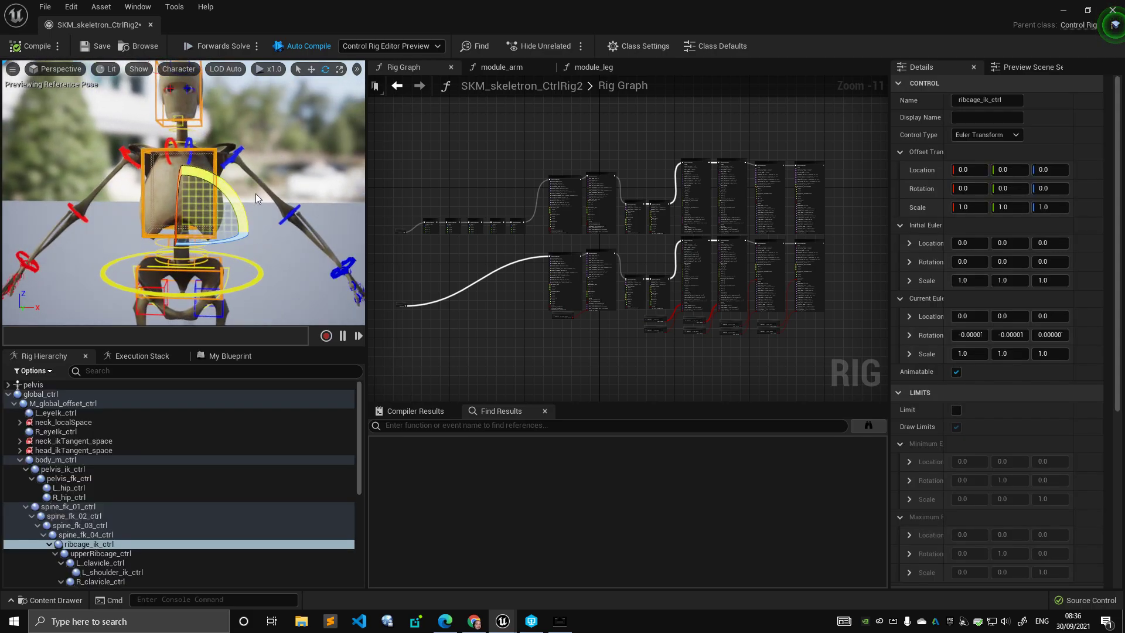
# Step: Try rotating the ribcage_ik_ctrl control to test the upper body's movement, and undo the rotation
pyautogui.press('s')
pyautogui.moveTo(241, 257); pyautogui.dragTo(183, 281, button='right')
pyautogui.moveTo(241, 257); pyautogui.dragTo(225, 188, button='middle')
pyautogui.scroll(2, 225, 189)
pyautogui.moveTo(201, 187); pyautogui.dragTo(207, 261)
pyautogui.keyDown('alt'); pyautogui.moveTo(232, 167); pyautogui.dragTo(234, 188); pyautogui.keyUp('alt')
pyautogui.moveTo(206, 276); pyautogui.dragTo(214, 236)
pyautogui.hotkey('ctrl', 'z')
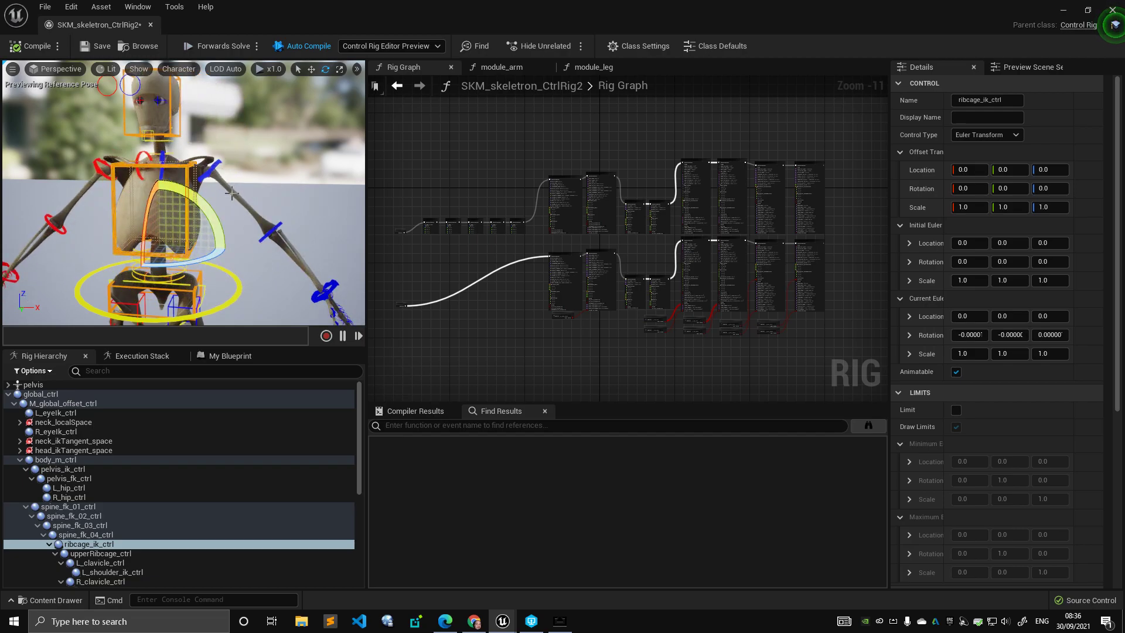
pyautogui.moveTo(259, 191); pyautogui.dragTo(259, 235, button='right')
pyautogui.scroll(-4, 259, 191)
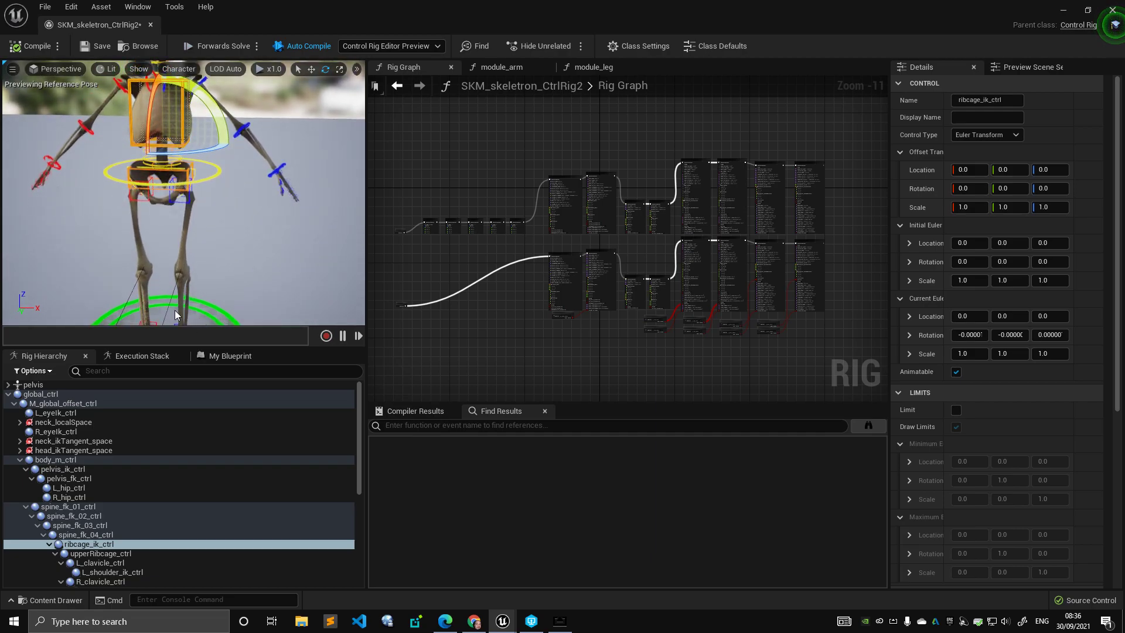
# Step: Expand the settings group in the rig hierarchy and enable Current Bool on the L_arm_space control
pyautogui.scroll(-3, 229, 276)
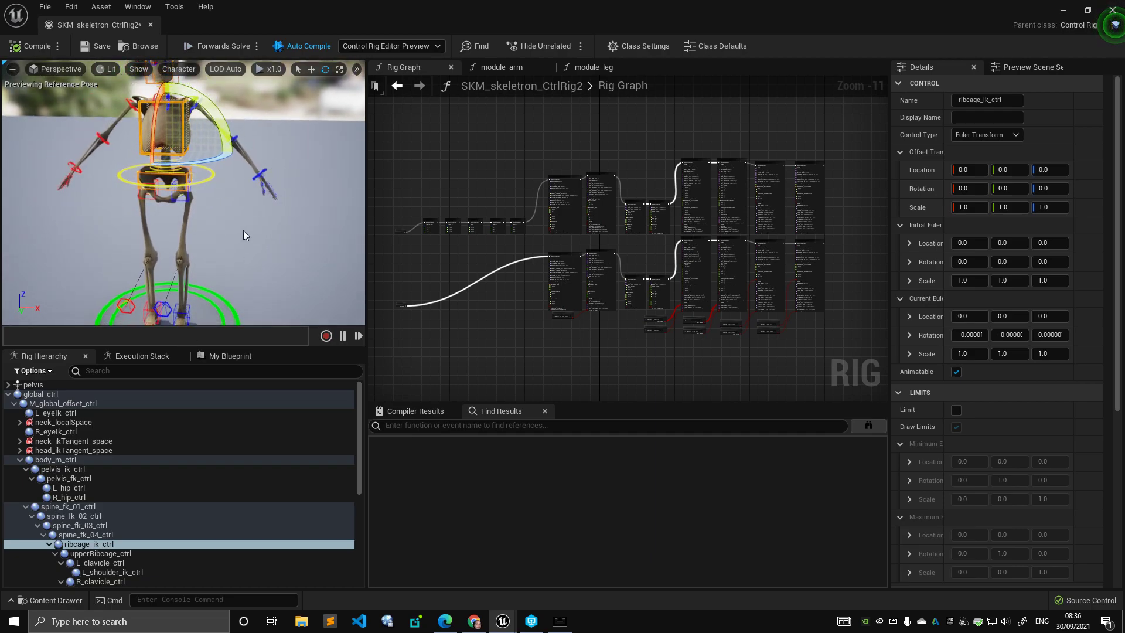
pyautogui.scroll(-6, 129, 456)
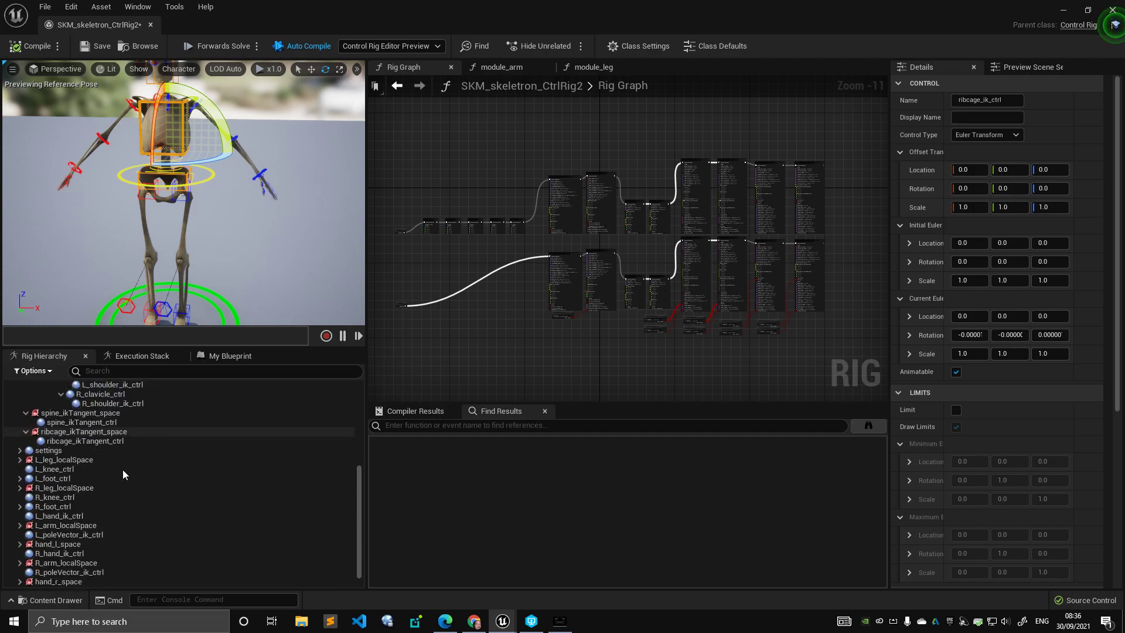
pyautogui.click(18, 451)
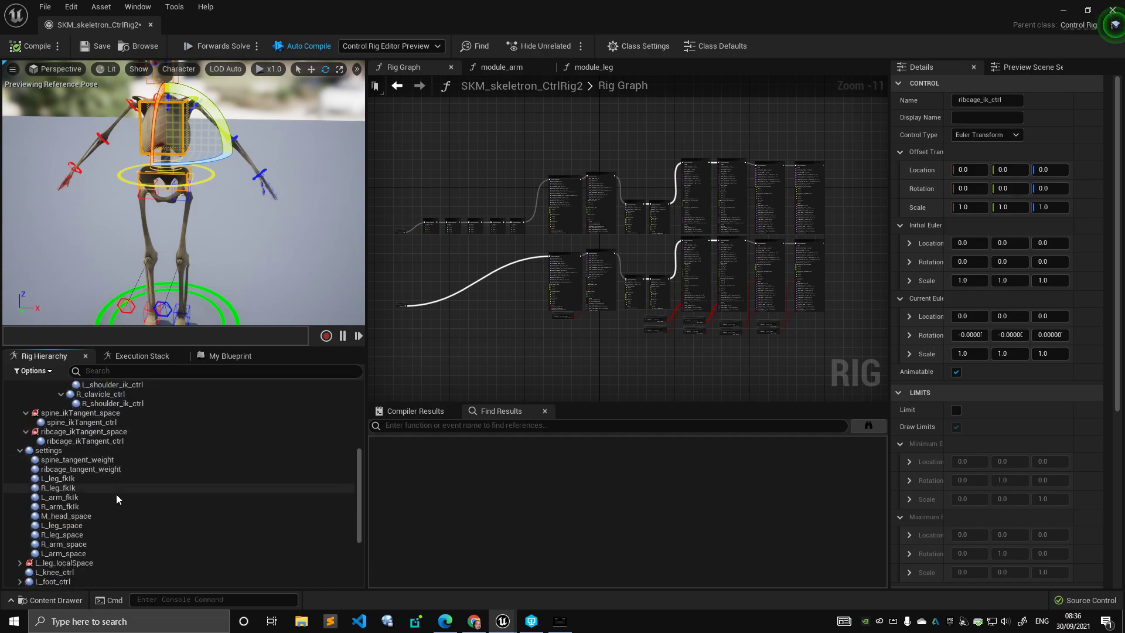
pyautogui.scroll(-2, 118, 493)
pyautogui.click(84, 516)
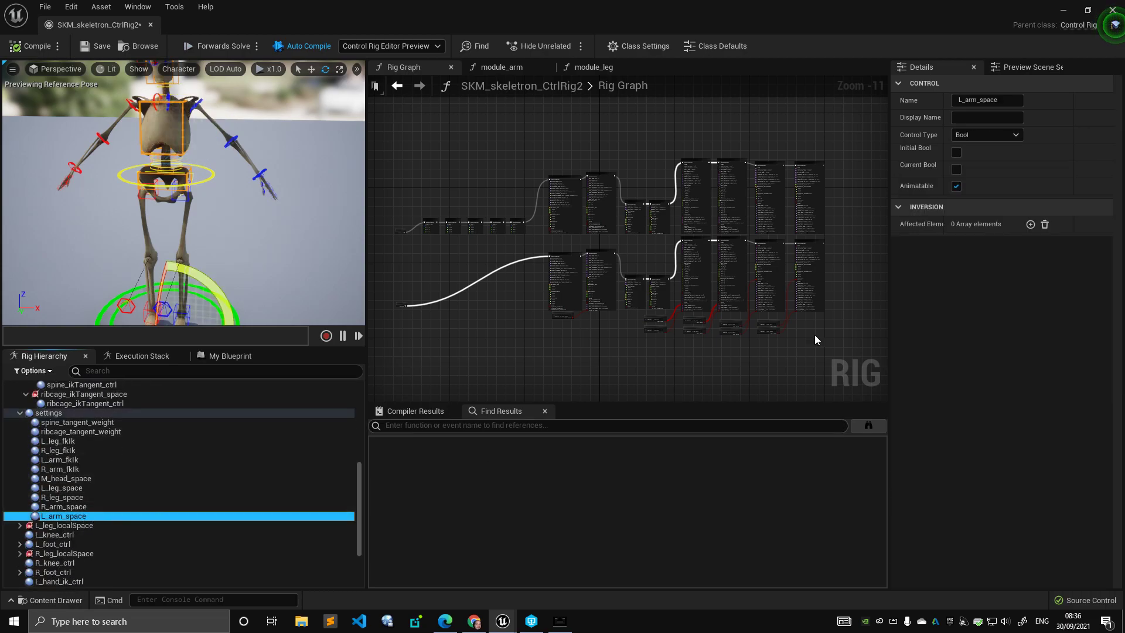
pyautogui.click(956, 169)
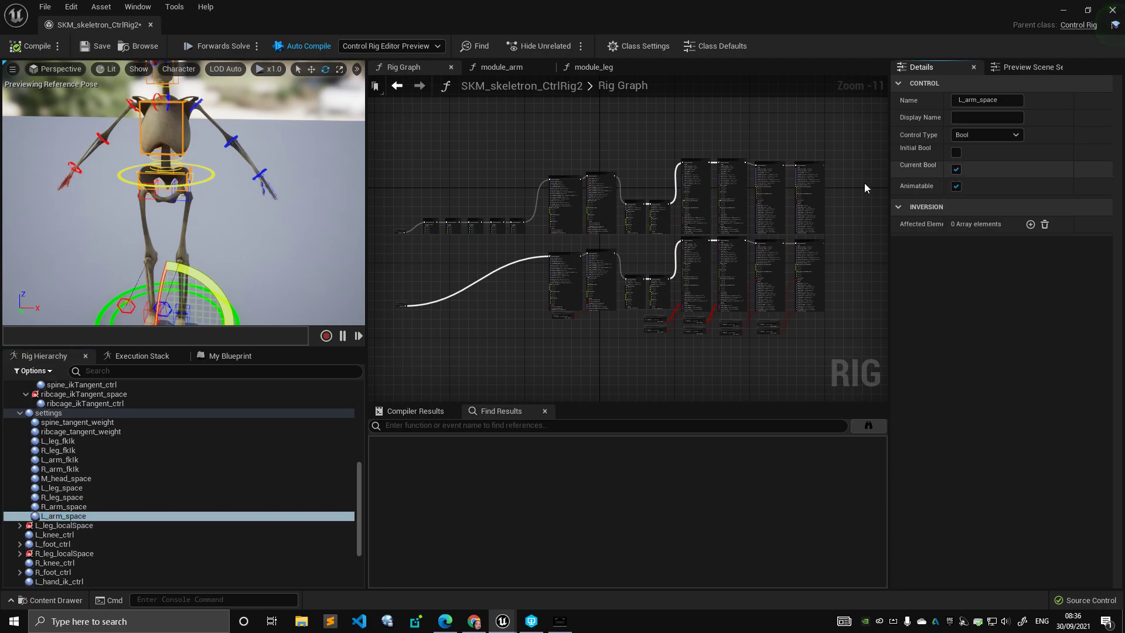
# Step: Try rotating ribcage_ik_ctrl to test the left arm's space setting, undo the rotation and clear the selection
pyautogui.click(190, 152)
pyautogui.scroll(5, 234, 197)
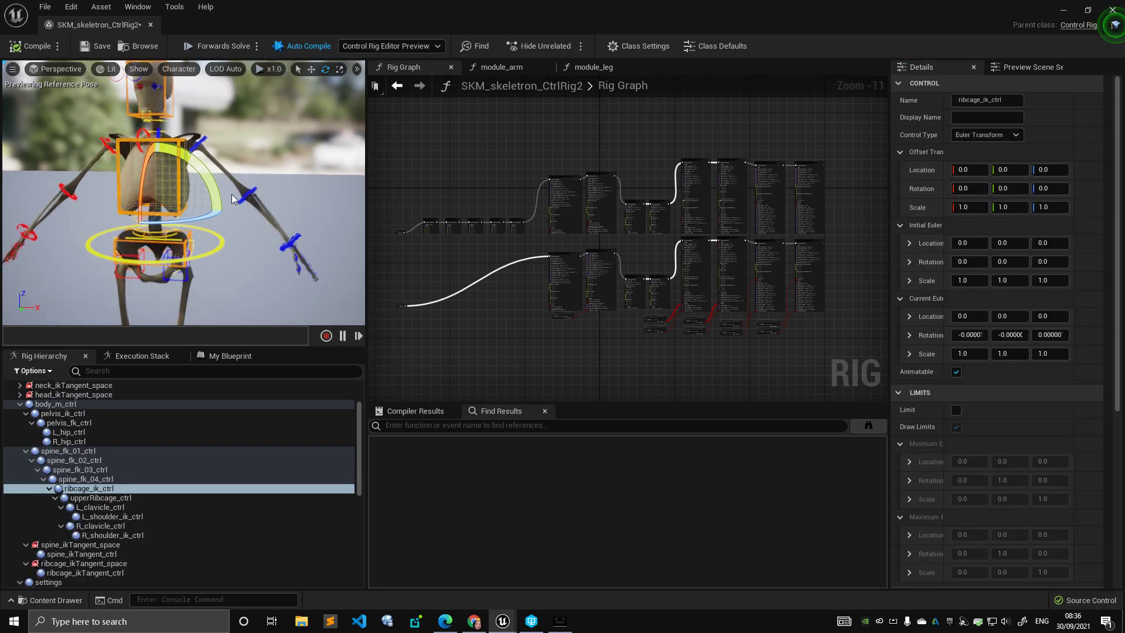
pyautogui.moveTo(235, 196); pyautogui.dragTo(255, 196, button='middle')
pyautogui.moveTo(225, 197); pyautogui.dragTo(230, 156)
pyautogui.moveTo(230, 196); pyautogui.dragTo(237, 228)
pyautogui.moveTo(208, 188); pyautogui.dragTo(236, 208)
pyautogui.hotkey('ctrl', 'g')
pyautogui.click(317, 163)
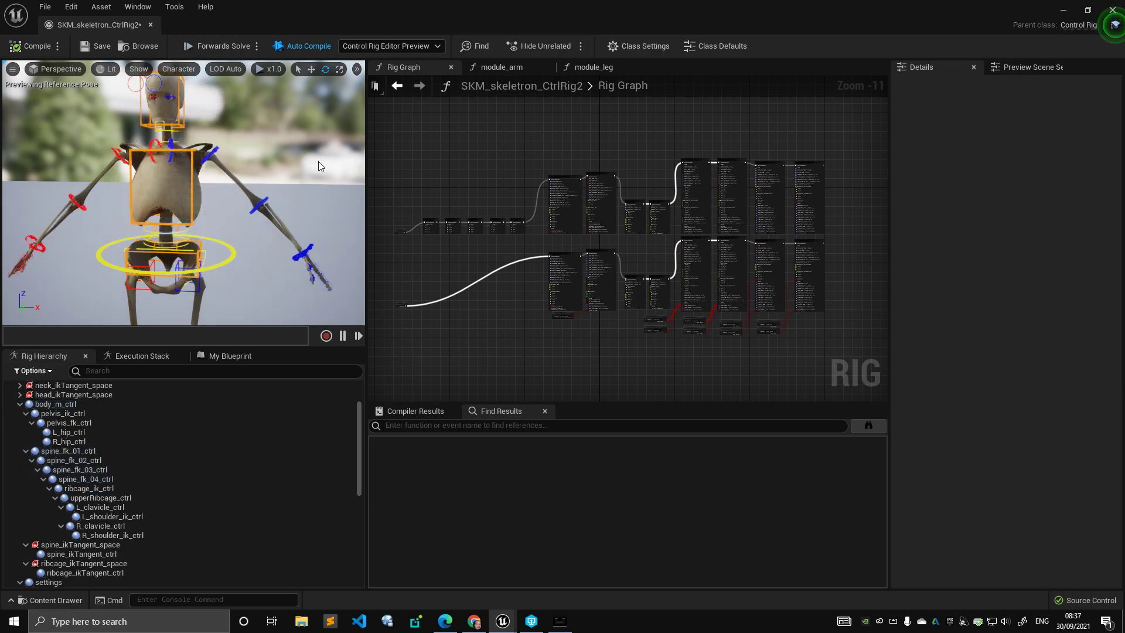
# Step: Try rotating L_clavicle_ctrl to test how the left shoulder and arm follow, and undo the rotations
pyautogui.scroll(8, 170, 188)
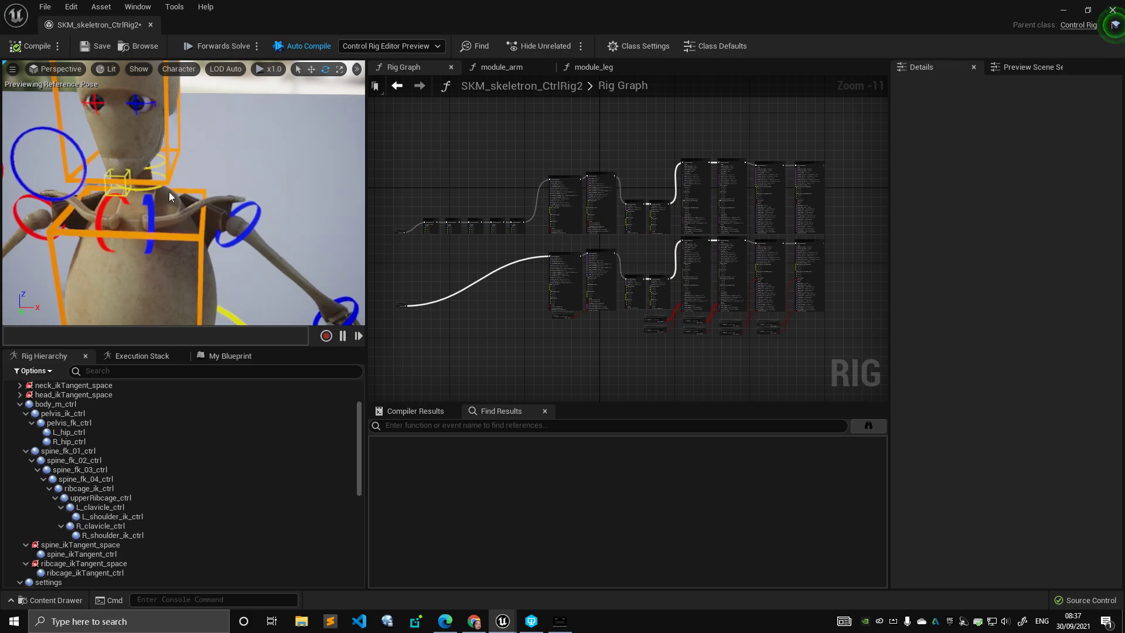
pyautogui.click(153, 212)
pyautogui.moveTo(156, 259)
pyautogui.mouseDown()
pyautogui.moveTo(113, 258)
pyautogui.moveTo(136, 260)
pyautogui.mouseUp()
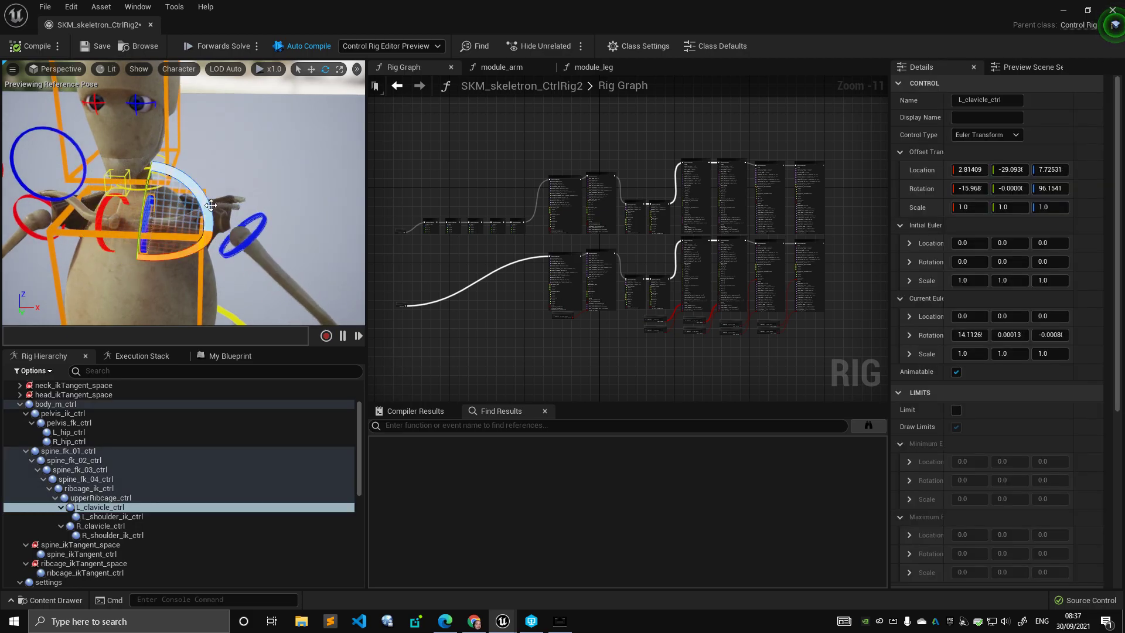
pyautogui.scroll(-5, 251, 182)
pyautogui.hotkey('ctrl', 'z')
pyautogui.moveTo(240, 199); pyautogui.dragTo(187, 244, button='right')
pyautogui.moveTo(144, 184); pyautogui.dragTo(156, 205)
pyautogui.keyDown('alt'); pyautogui.moveTo(245, 240); pyautogui.dragTo(273, 192); pyautogui.keyUp('alt')
pyautogui.hotkey('ctrl', 'z')
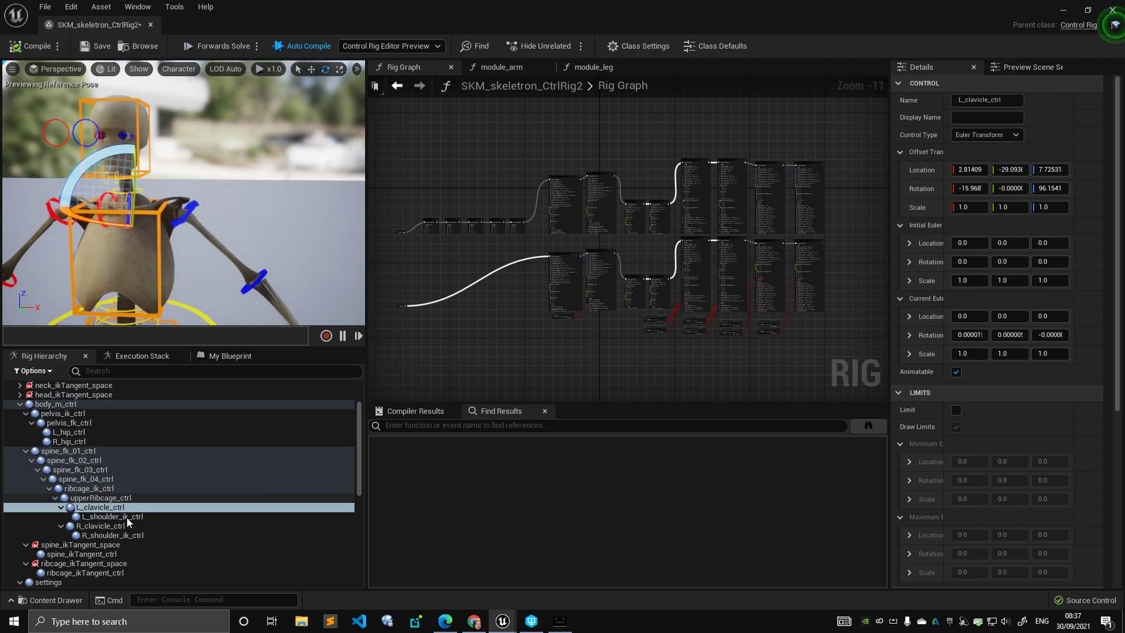
# Step: Switch the left arm to IK by enabling Current Bool on the L_arm_fkIk control under settings
pyautogui.scroll(-2, 121, 537)
pyautogui.scroll(-2, 95, 535)
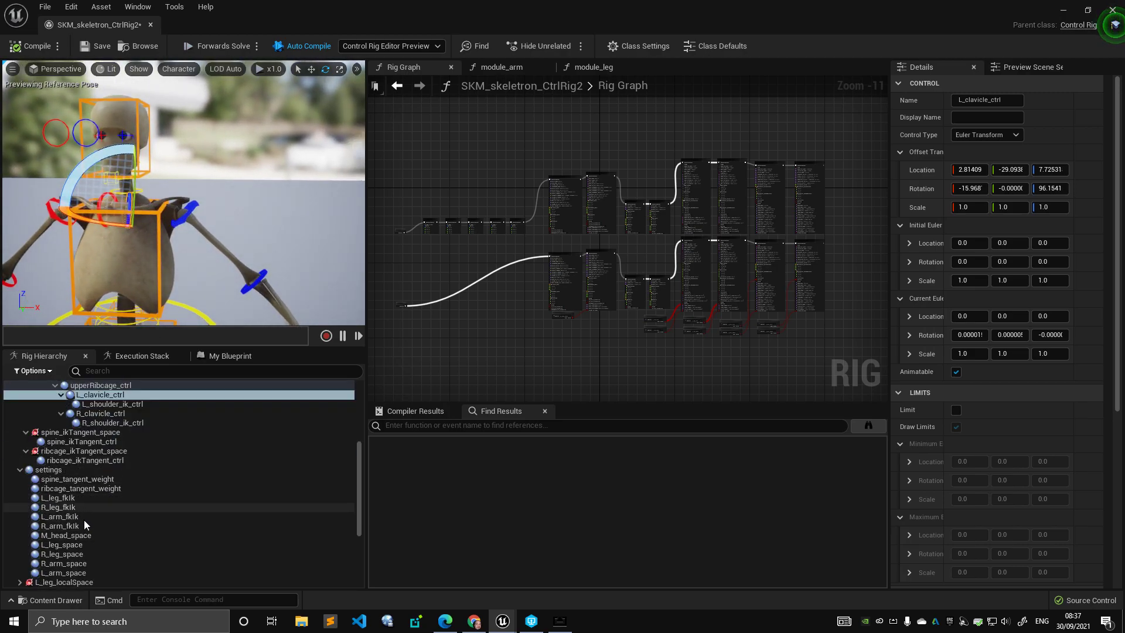
pyautogui.click(83, 518)
pyautogui.click(955, 168)
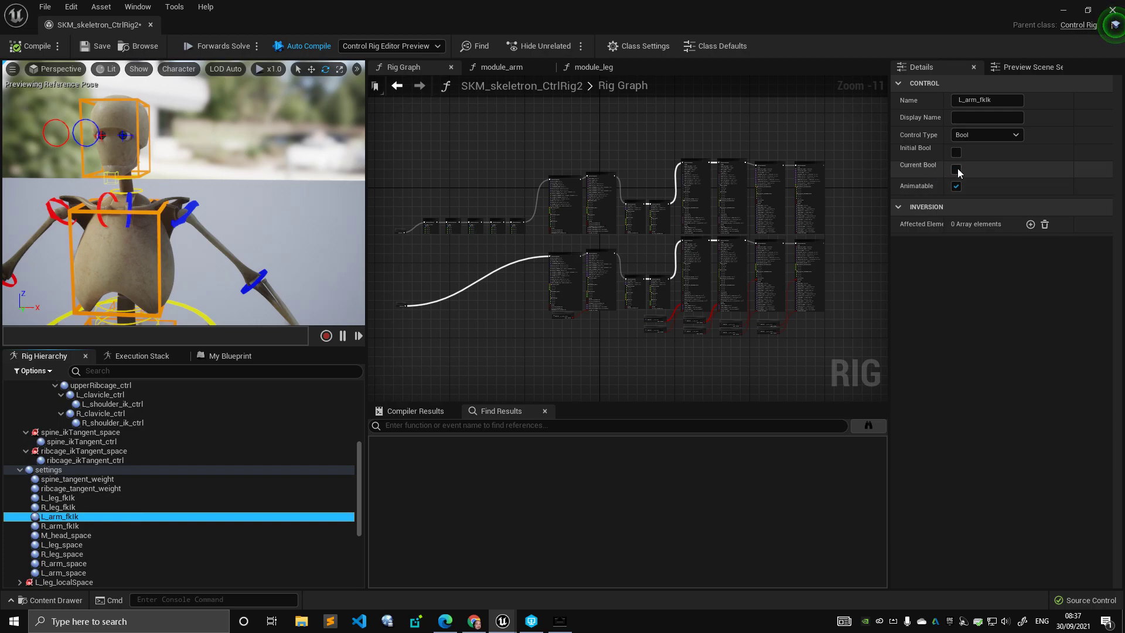
pyautogui.click(270, 183)
# Step: Try rotating L_clavicle_ctrl with the left arm in IK mode, and undo the rotation
pyautogui.click(129, 208)
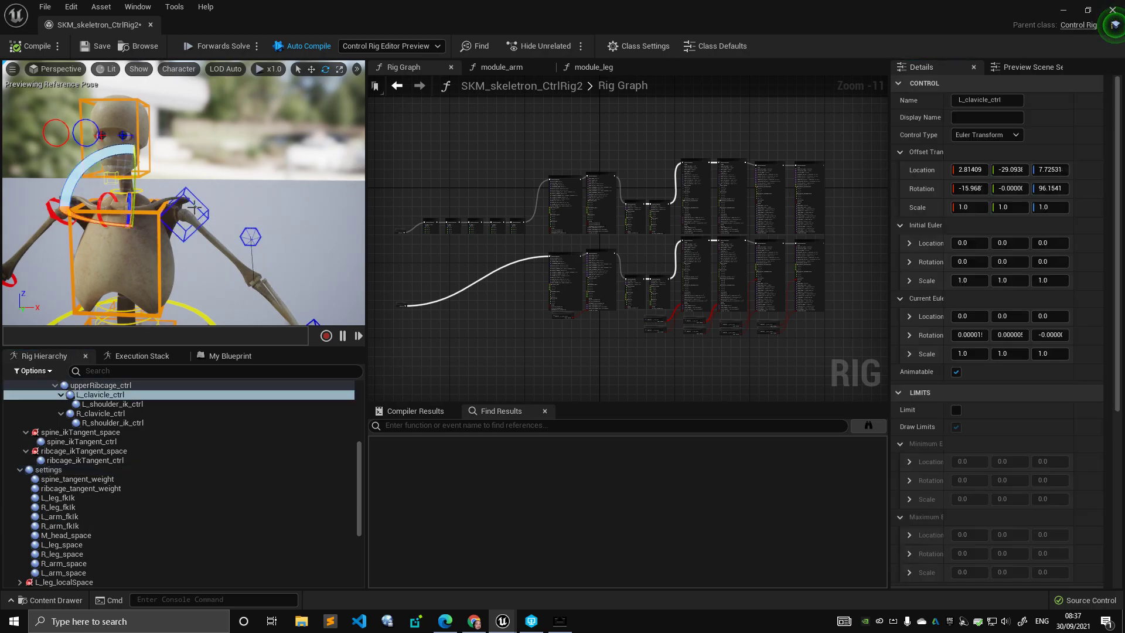
pyautogui.scroll(-5, 174, 193)
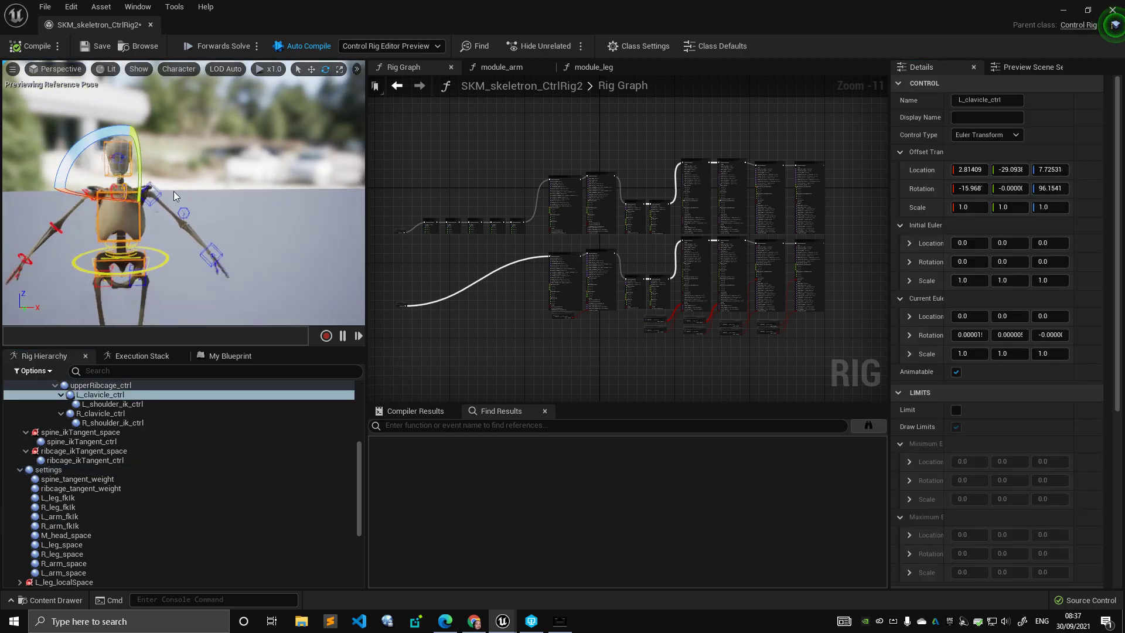
pyautogui.moveTo(174, 196); pyautogui.dragTo(174, 202, button='middle')
pyautogui.moveTo(116, 127); pyautogui.dragTo(121, 126)
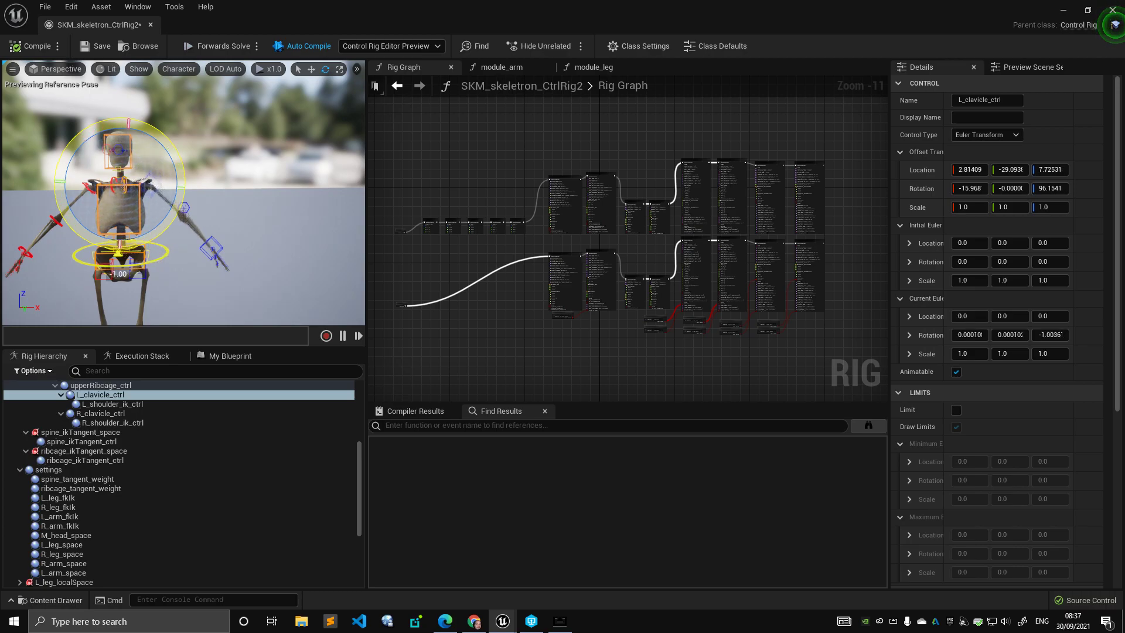
pyautogui.moveTo(122, 126); pyautogui.dragTo(132, 127)
pyautogui.hotkey('ctrl', 'z')
# Step: Try rotating ribcage_ik_ctrl between about -20 and 18 degrees to test the left IK arm, and restore its rotation
pyautogui.scroll(4, 153, 189)
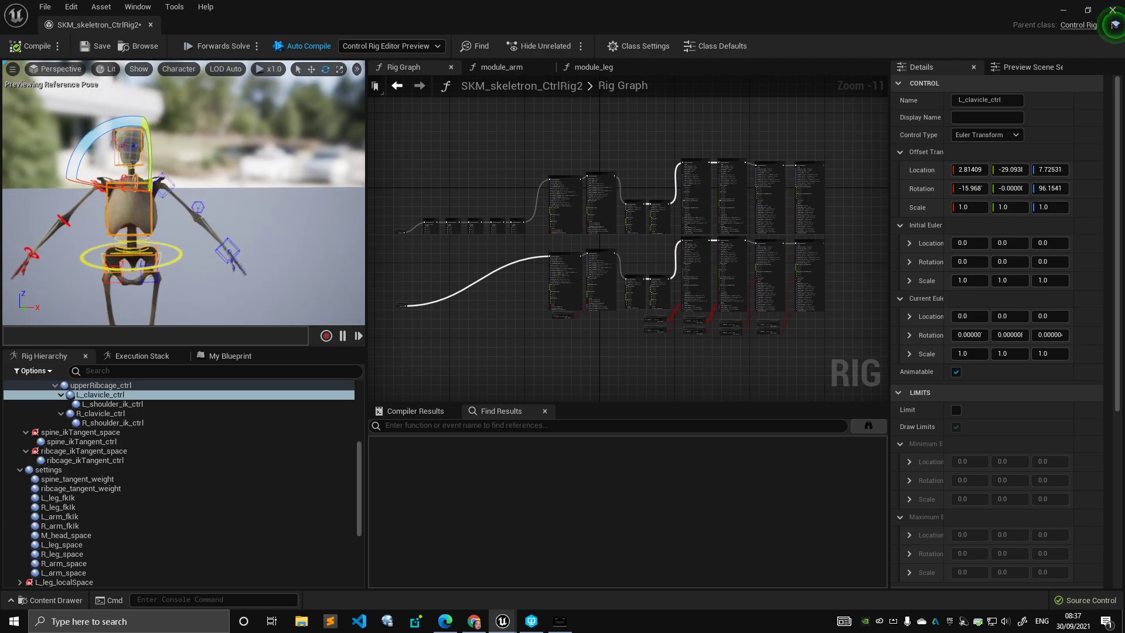
pyautogui.moveTo(165, 206); pyautogui.dragTo(186, 207, button='middle')
pyautogui.click(141, 202)
pyautogui.moveTo(130, 189); pyautogui.dragTo(237, 280)
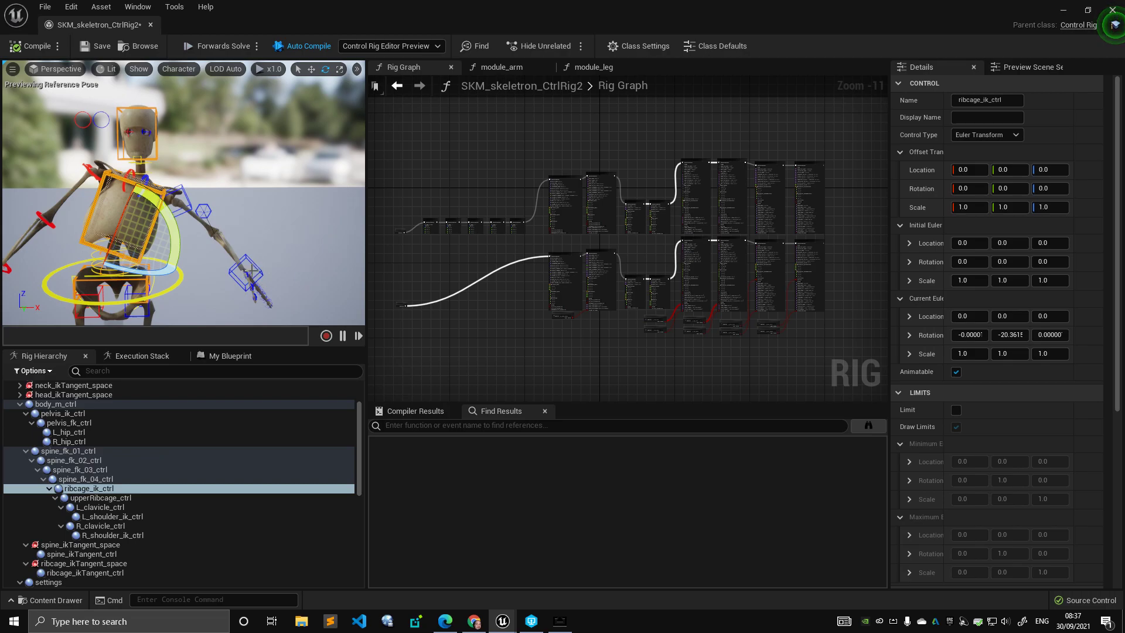
pyautogui.scroll(3, 151, 228)
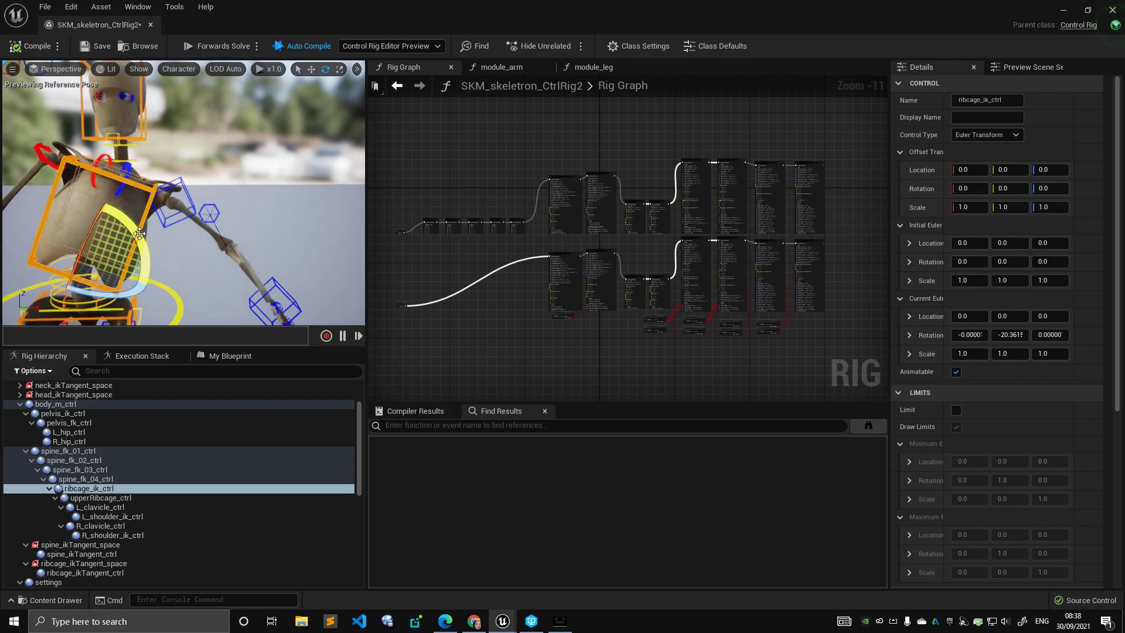
pyautogui.moveTo(140, 233); pyautogui.dragTo(175, 237)
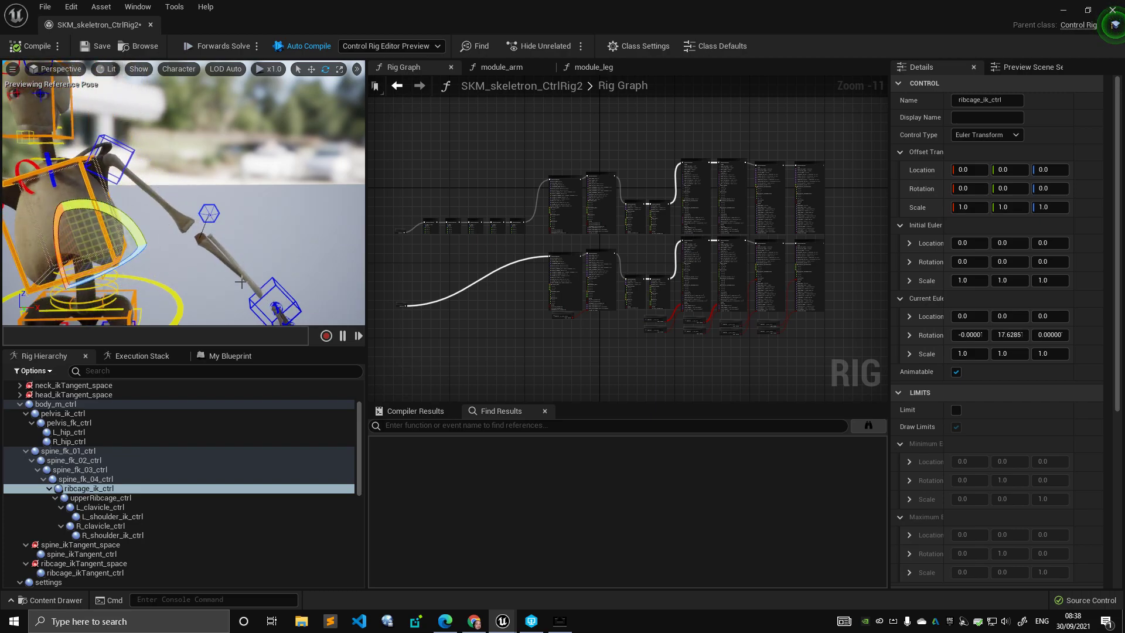
pyautogui.moveTo(114, 211); pyautogui.dragTo(149, 252)
# Step: Examine the leg and arm module nodes and the Get Control Bool nodes feeding them in the Rig Graph
pyautogui.scroll(5, 554, 292)
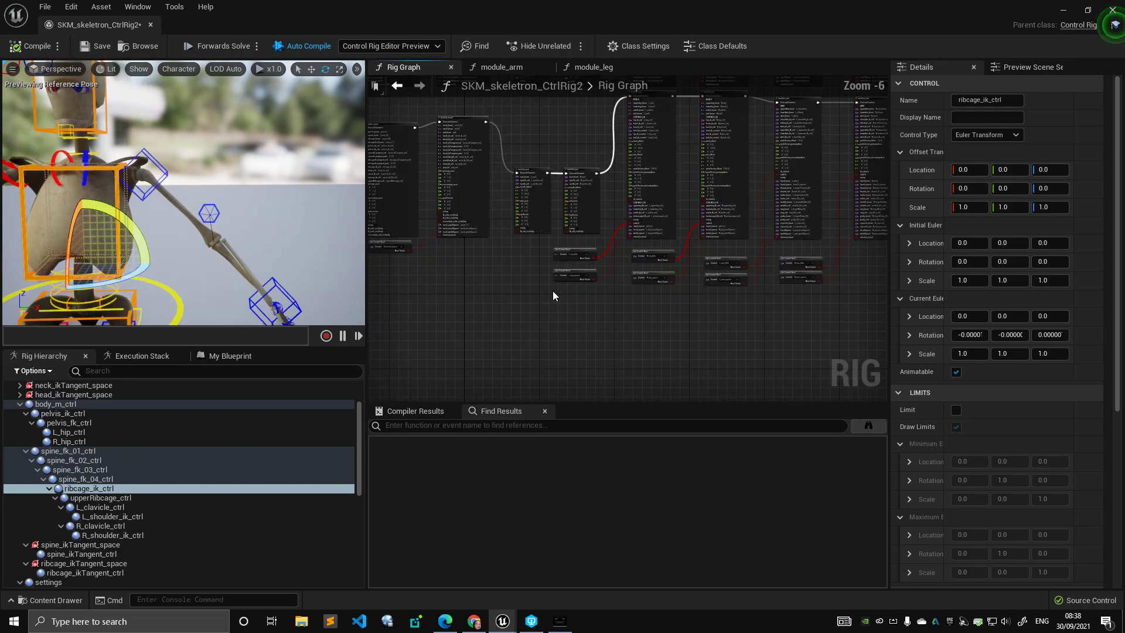
pyautogui.scroll(2, 553, 290)
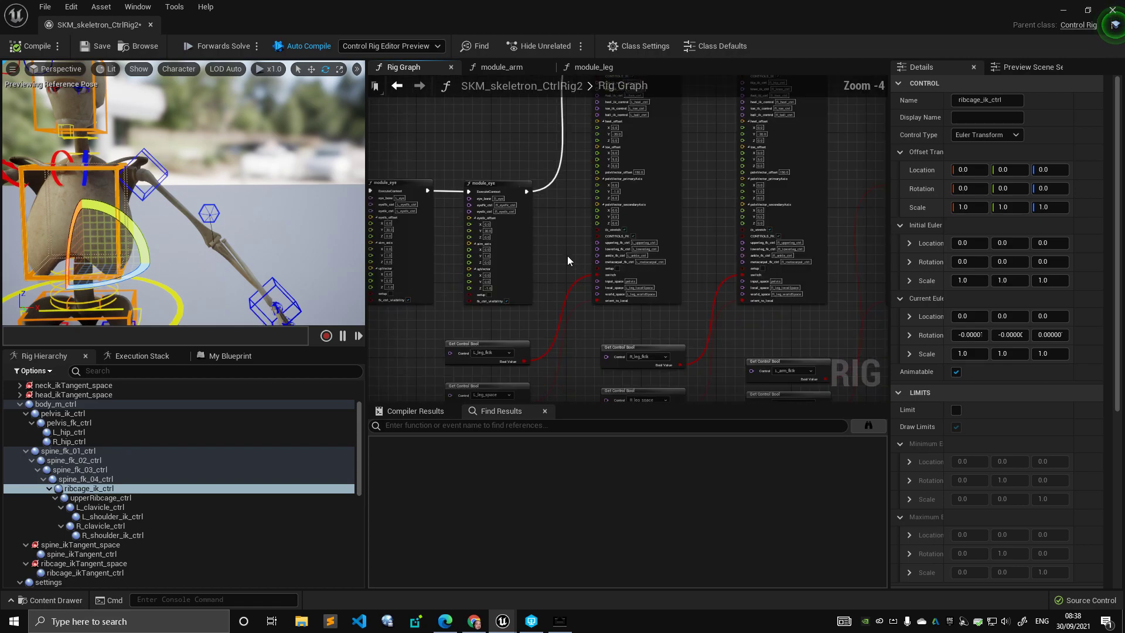
pyautogui.moveTo(567, 257); pyautogui.dragTo(526, 340, button='right')
pyautogui.moveTo(648, 296); pyautogui.dragTo(830, 270, button='right')
pyautogui.scroll(2, 617, 229)
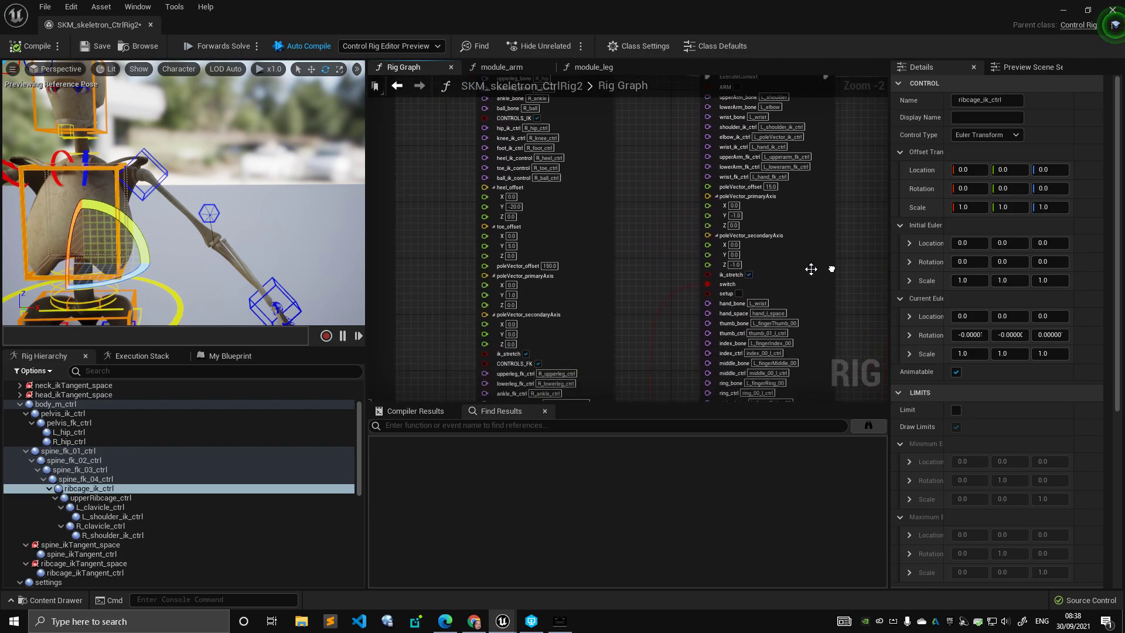
pyautogui.scroll(-3, 830, 270)
# Step: Try rotating ribcage_ik_ctrl about 19 degrees against the left IK arm again, undo the rotations and deselect the control
pyautogui.moveTo(135, 224)
pyautogui.mouseDown()
pyautogui.moveTo(147, 240)
pyautogui.moveTo(124, 206)
pyautogui.mouseUp()
pyautogui.scroll(-3, 200, 207)
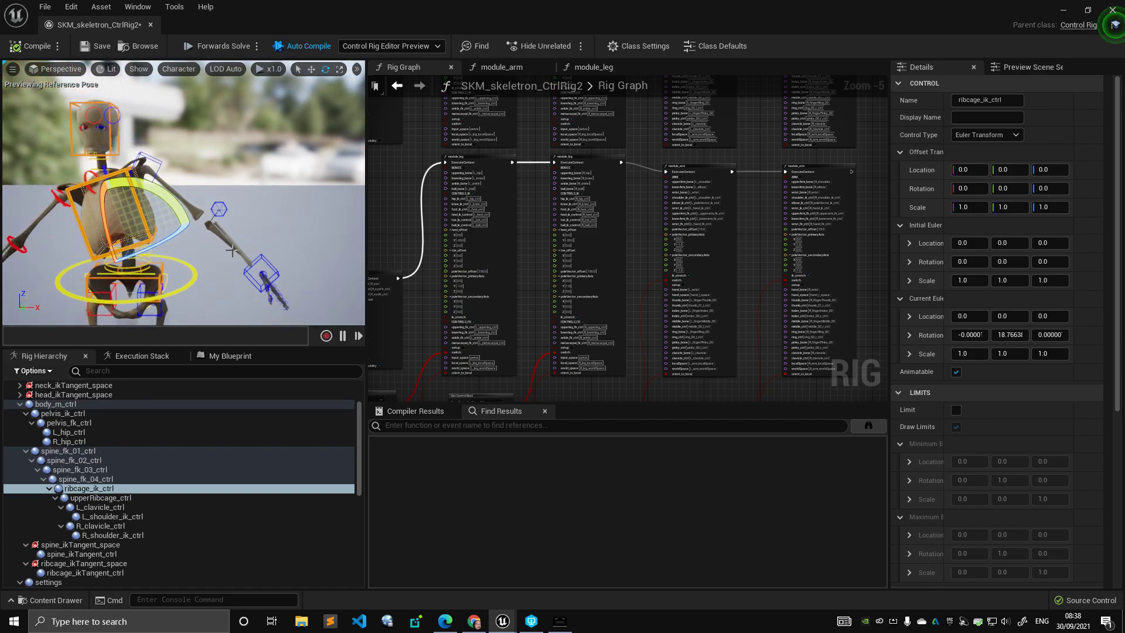
pyautogui.moveTo(152, 184); pyautogui.dragTo(175, 161)
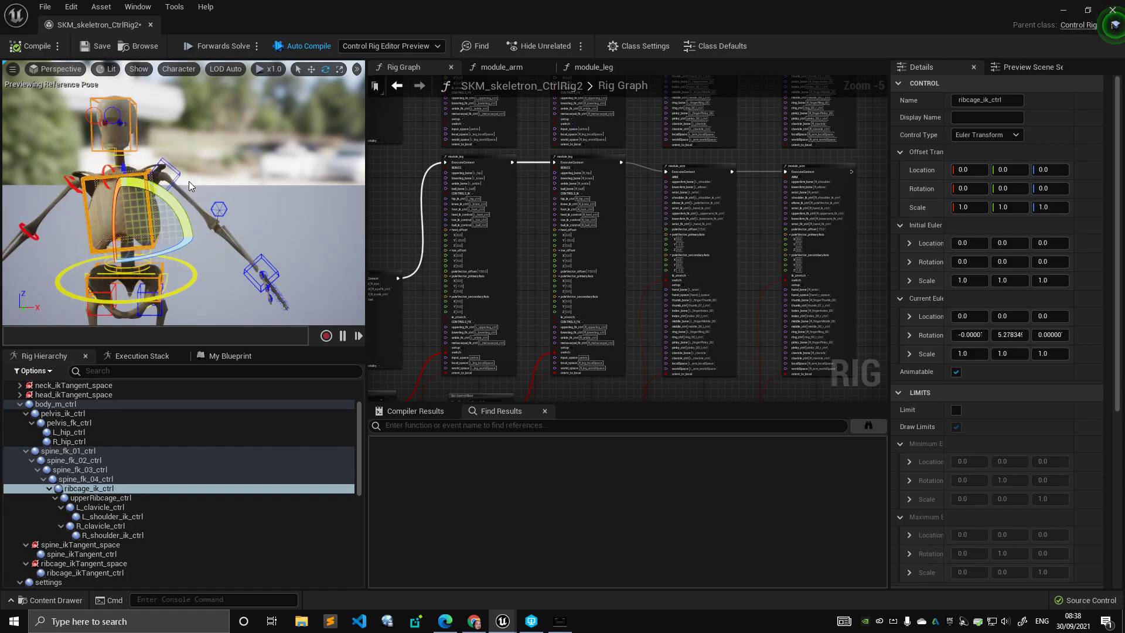
pyautogui.hotkey('ctrl', 'z')
pyautogui.hotkey('ctrl', 'z')
pyautogui.click(243, 183)
# Step: Collapse the whole global_ctrl branch in the rig hierarchy
pyautogui.scroll(3, 59, 393)
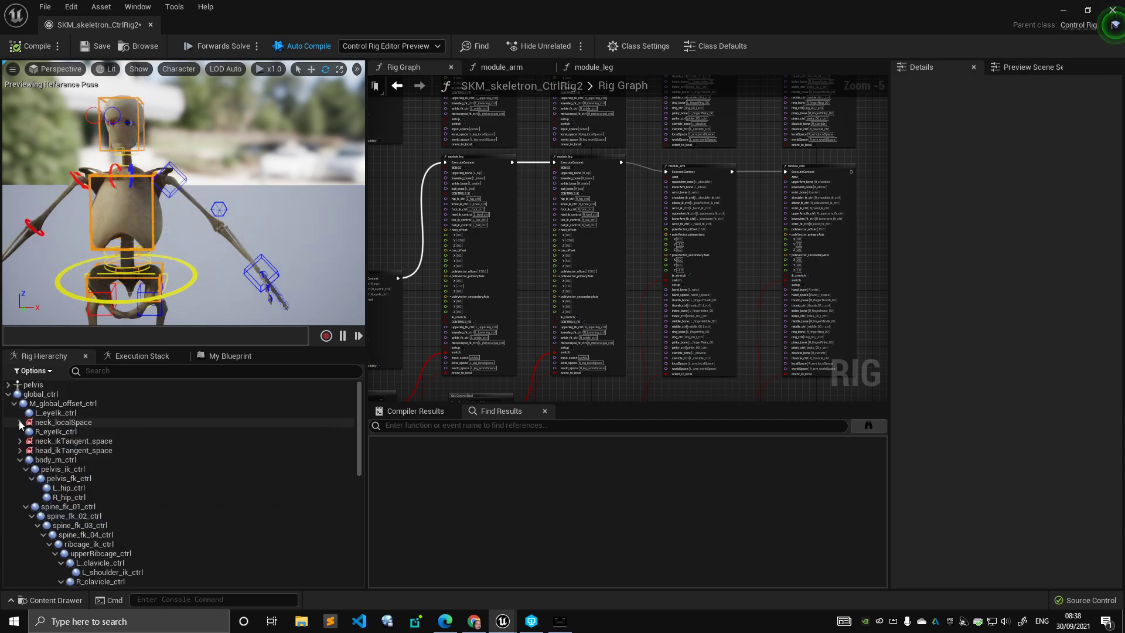
pyautogui.click(8, 394)
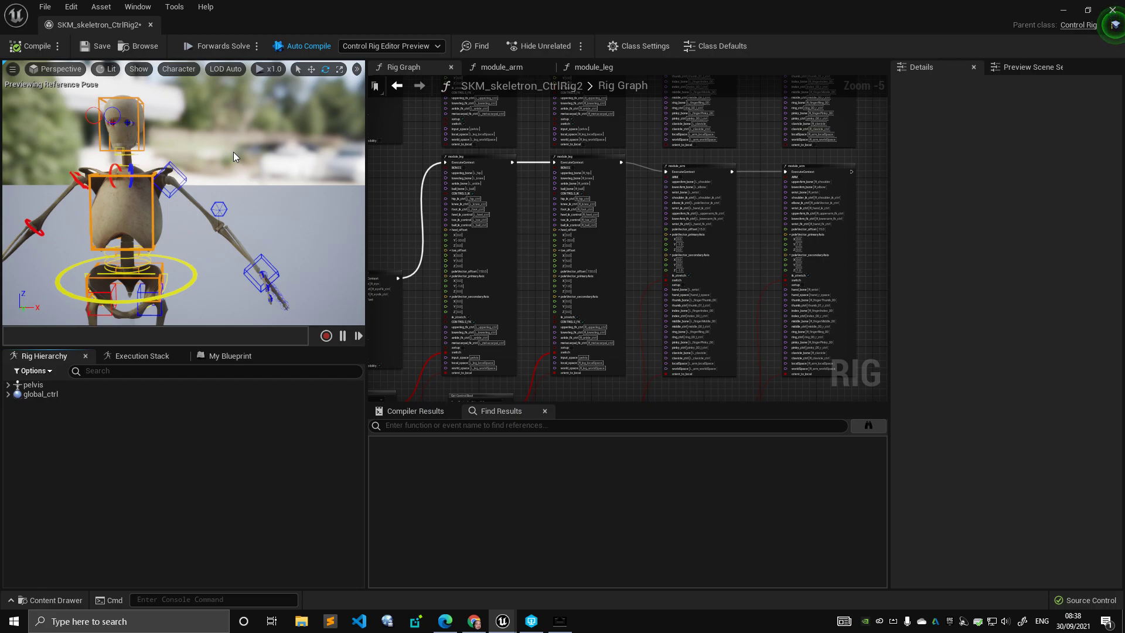
pyautogui.keyDown('alt'); pyautogui.moveTo(240, 167); pyautogui.dragTo(199, 172); pyautogui.keyUp('alt')
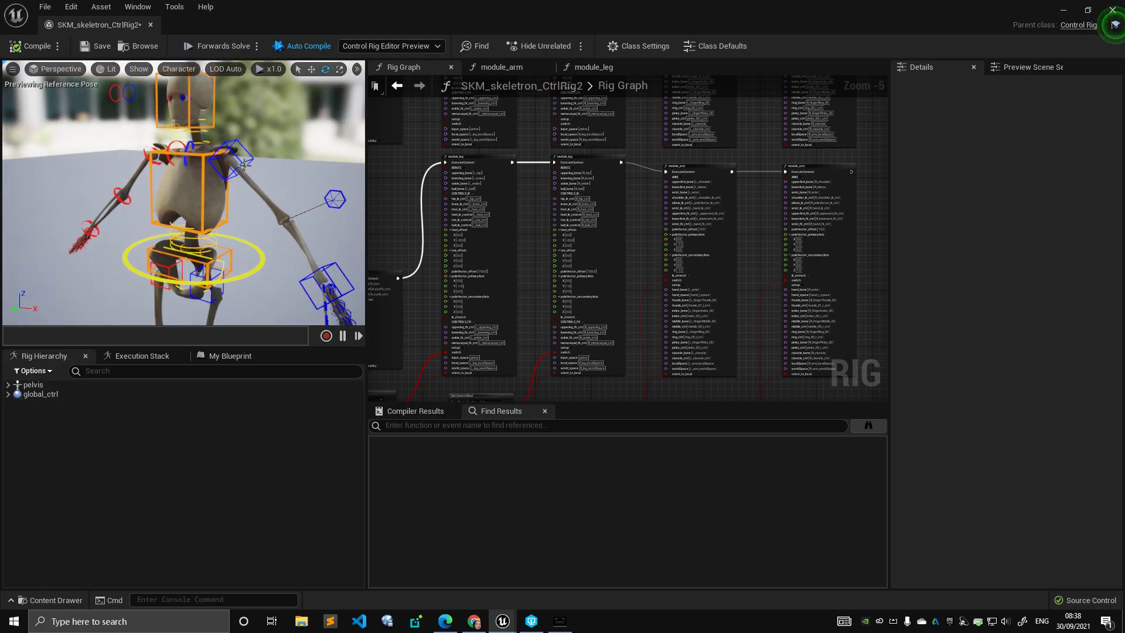
pyautogui.keyDown('alt'); pyautogui.moveTo(246, 178); pyautogui.dragTo(354, 183); pyautogui.keyUp('alt')
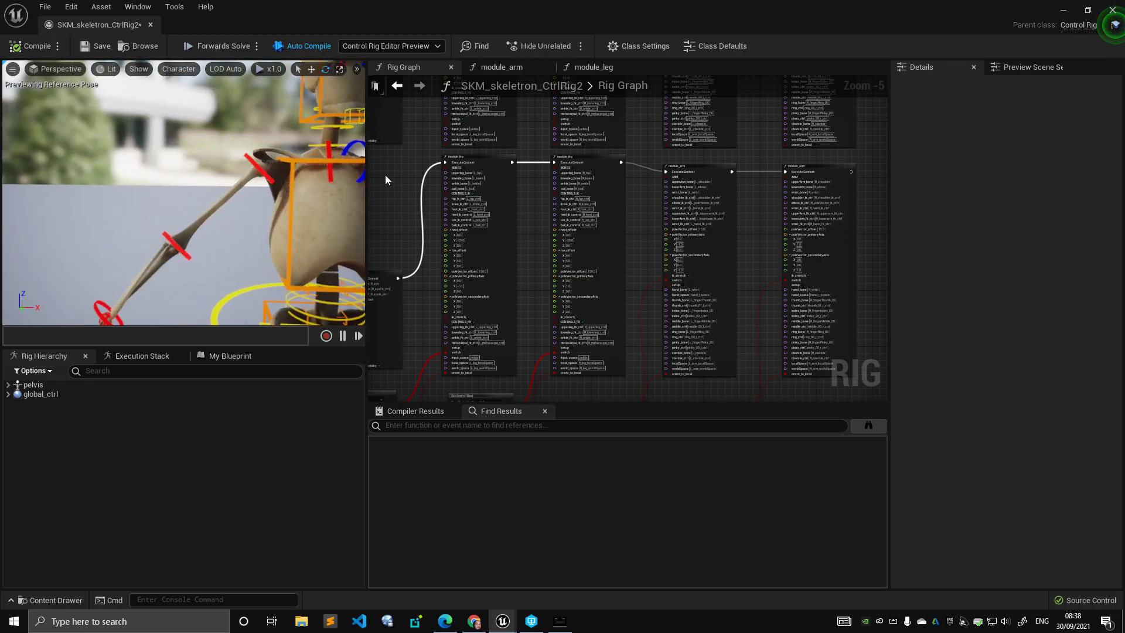
# Step: Open the module_arm function graph from the left arm's node in the Rig Graph
pyautogui.scroll(3, 652, 161)
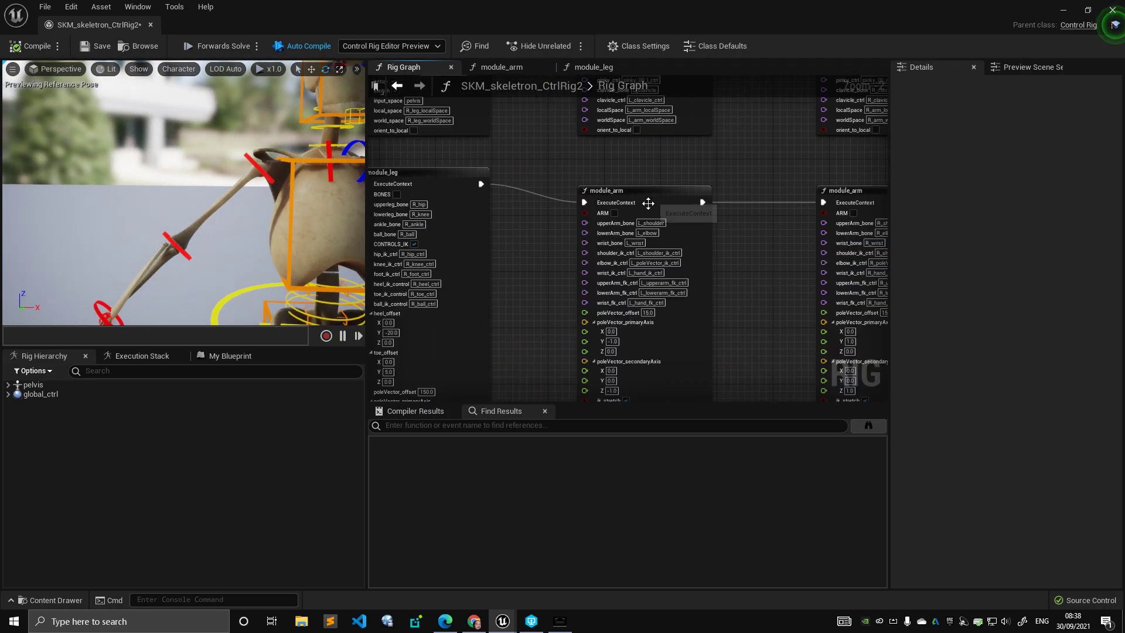
pyautogui.click(647, 203)
pyautogui.doubleClick(652, 198)
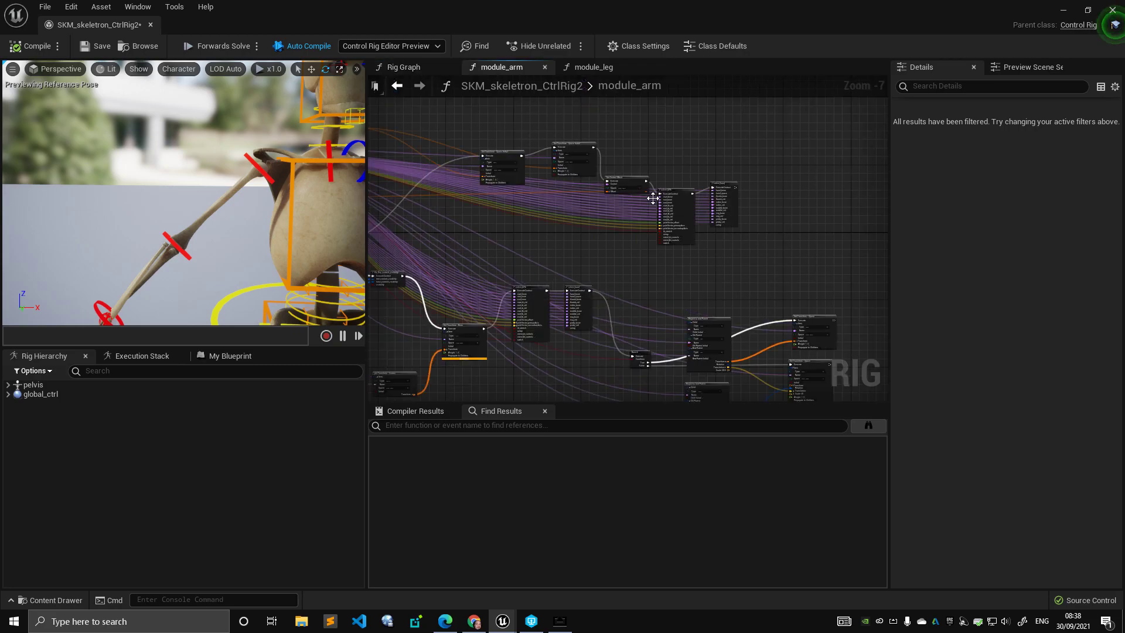
# Step: Examine the entry node of module_arm down to its localSpace, worldSpace and orient_to_local inputs
pyautogui.scroll(-6, 581, 240)
pyautogui.scroll(5, 635, 244)
pyautogui.scroll(6, 636, 244)
pyautogui.moveTo(844, 235); pyautogui.dragTo(560, 265, button='right')
pyautogui.moveTo(736, 229); pyautogui.dragTo(557, 244, button='right')
pyautogui.moveTo(560, 244); pyautogui.dragTo(498, 252)
pyautogui.scroll(1, 497, 252)
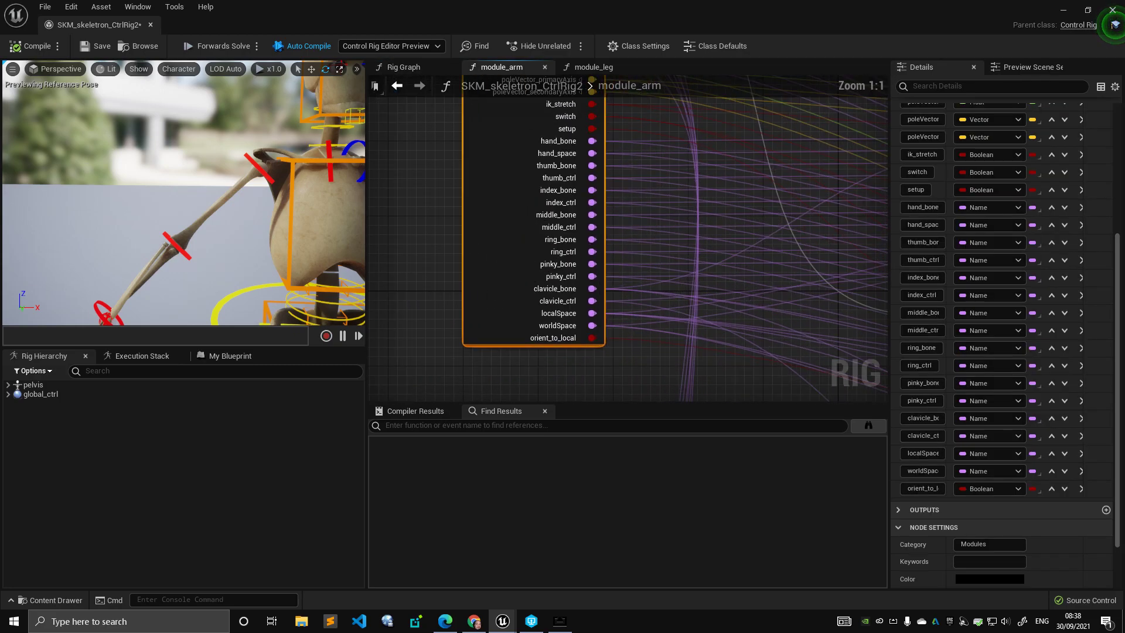
pyautogui.moveTo(496, 298); pyautogui.dragTo(473, 246, button='right')
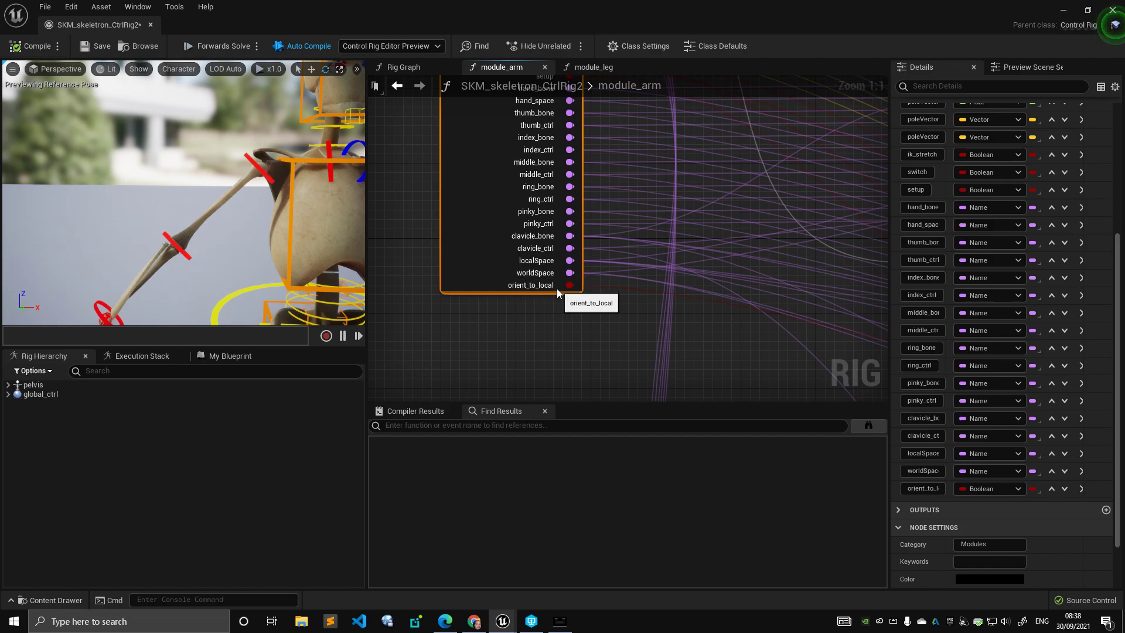
pyautogui.moveTo(570, 318); pyautogui.dragTo(545, 326, button='right')
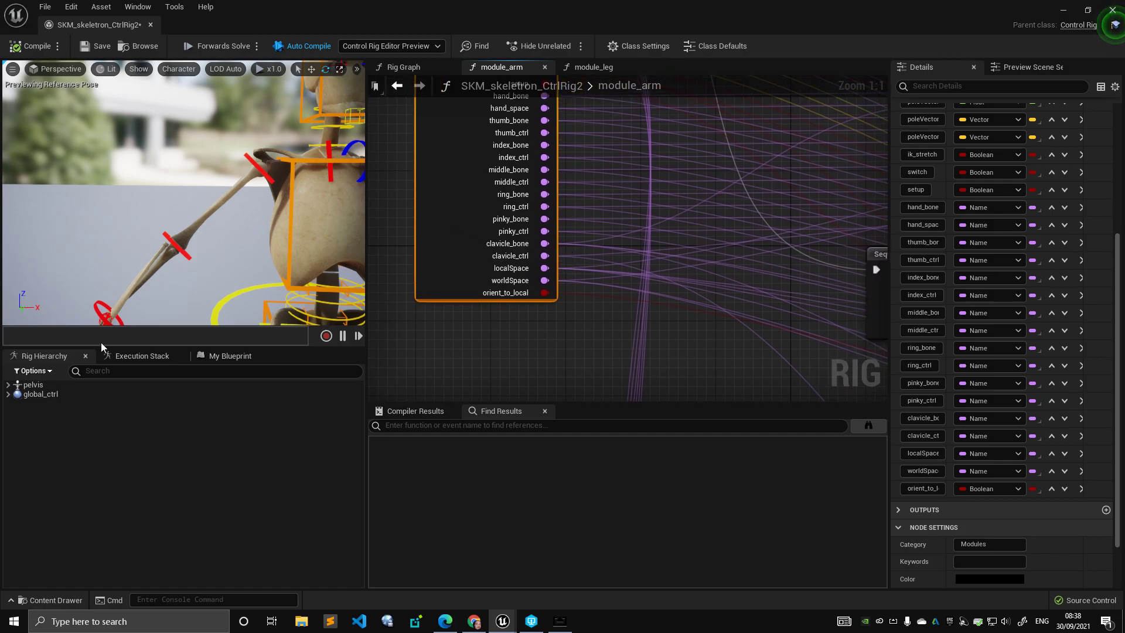
# Step: Show the blueprint's list of module functions and open the module_leg function graph
pyautogui.click(141, 356)
pyautogui.click(194, 357)
pyautogui.doubleClick(75, 497)
pyautogui.moveTo(507, 157); pyautogui.dragTo(699, 214, button='right')
# Step: Return to the Rig Graph and examine the space and orient_to_local inputs on the right leg and left arm module nodes
pyautogui.click(410, 68)
pyautogui.scroll(-4, 636, 206)
pyautogui.click(653, 230)
pyautogui.scroll(5, 674, 276)
pyautogui.moveTo(634, 282); pyautogui.dragTo(596, 353, button='right')
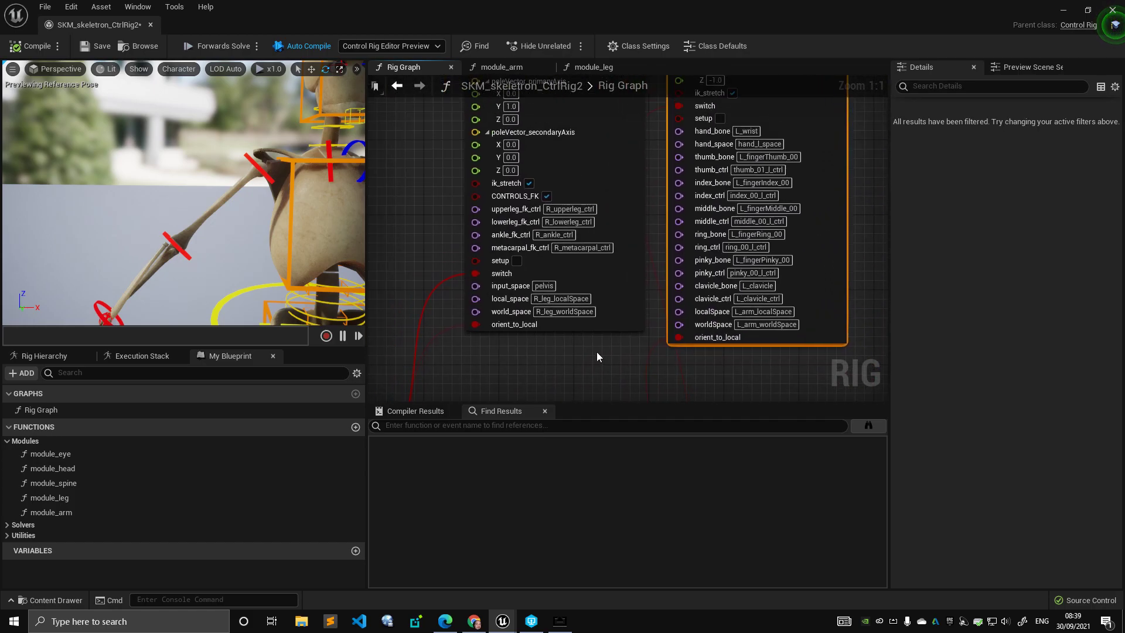
pyautogui.moveTo(633, 316); pyautogui.dragTo(645, 327)
pyautogui.moveTo(574, 356); pyautogui.dragTo(481, 346, button='right')
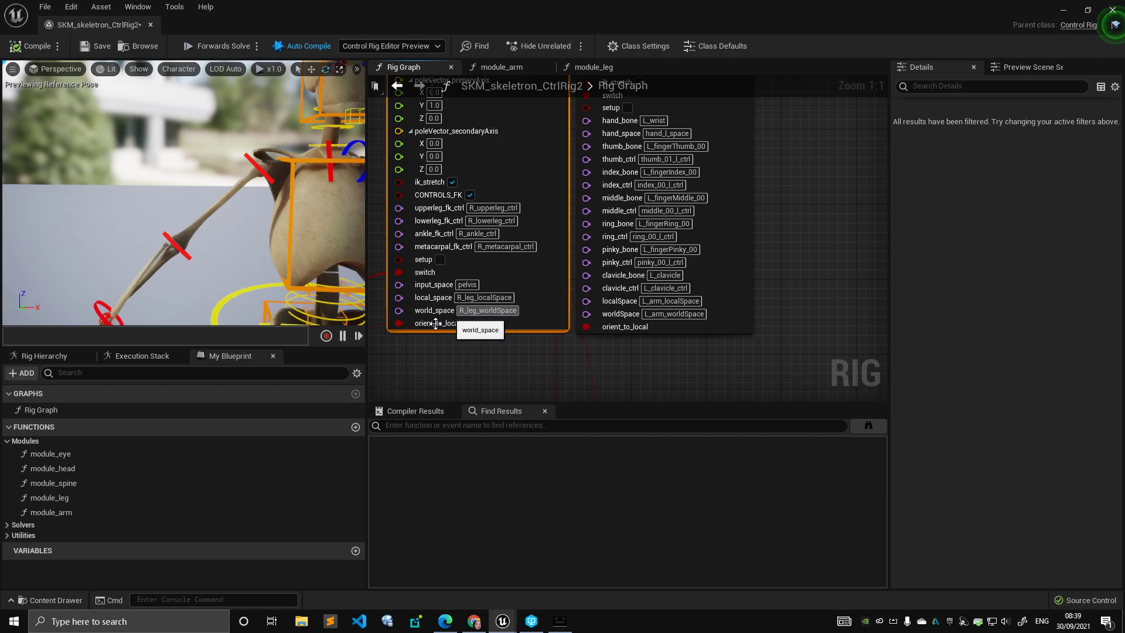
# Step: Examine the right leg module's input_space, local_space and world_space inputs alongside the pelvis controls in the viewport
pyautogui.moveTo(474, 346); pyautogui.dragTo(479, 382, button='right')
pyautogui.scroll(-5, 512, 231)
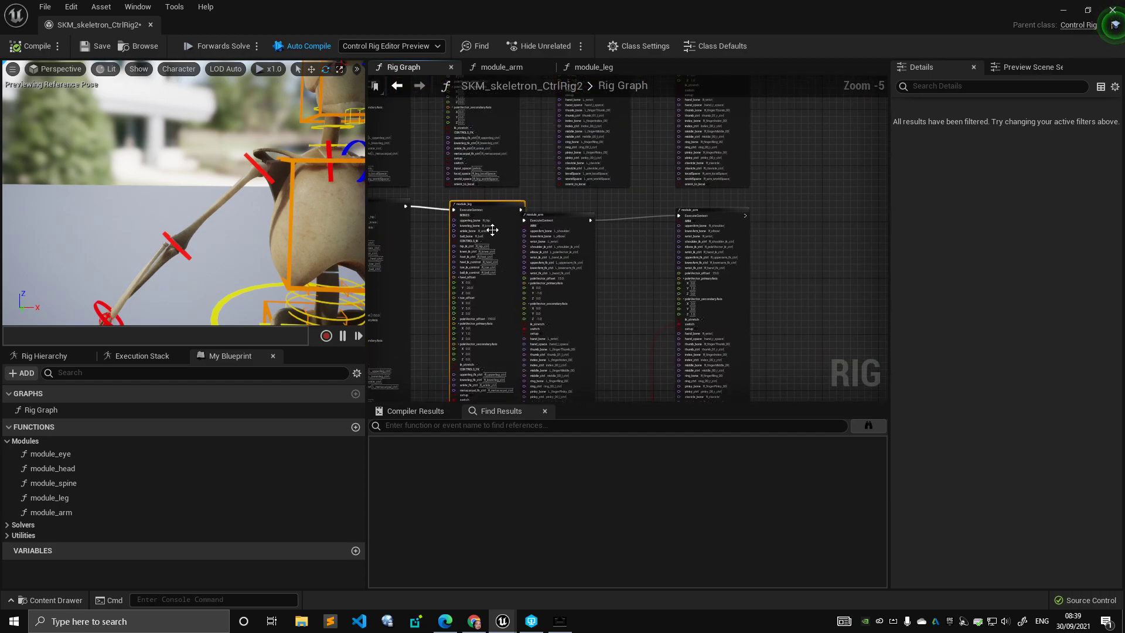
pyautogui.scroll(5, 465, 212)
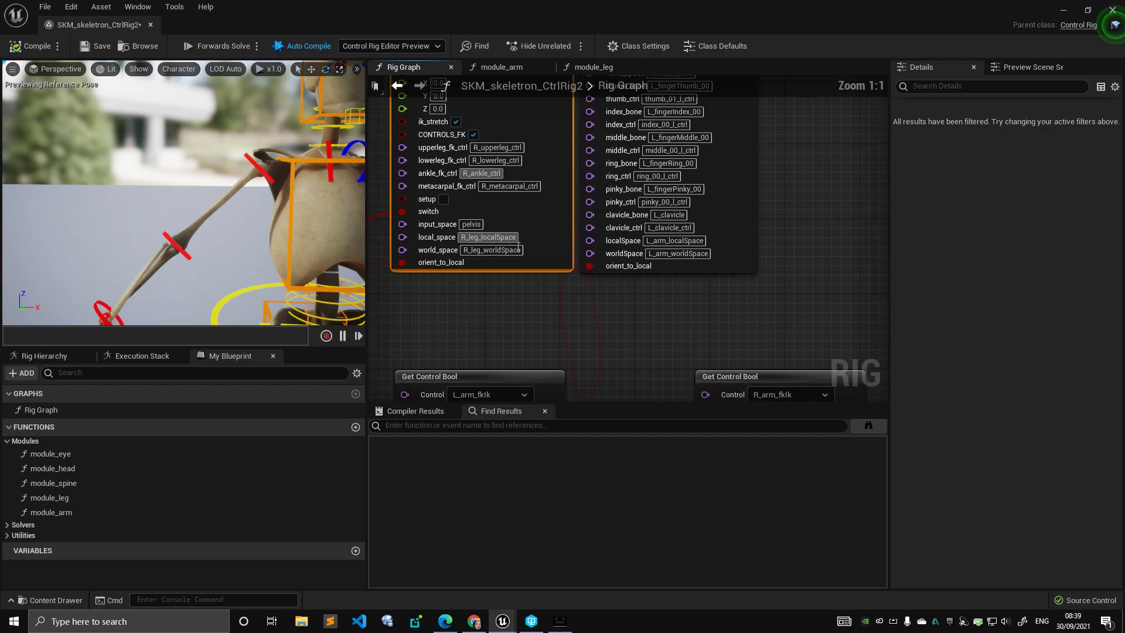
pyautogui.moveTo(316, 228); pyautogui.dragTo(284, 209, button='right')
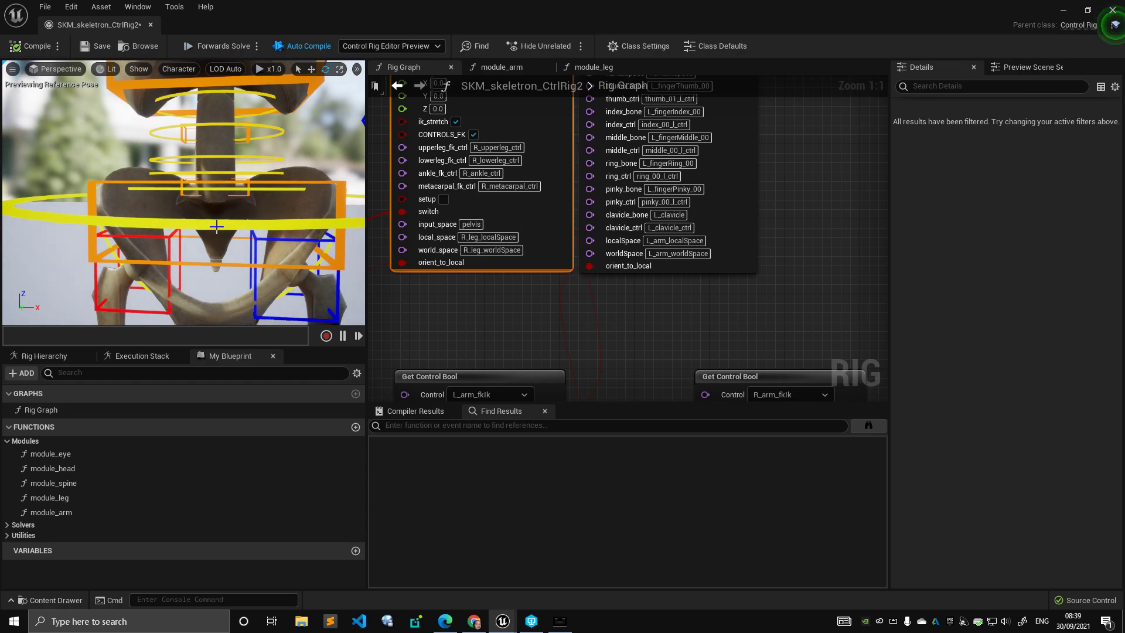
# Step: Examine the left arm's module_arm node in the Rig Graph, including its clavicle, localSpace, worldSpace and orient_to_local inputs
pyautogui.moveTo(516, 290); pyautogui.dragTo(490, 298, button='right')
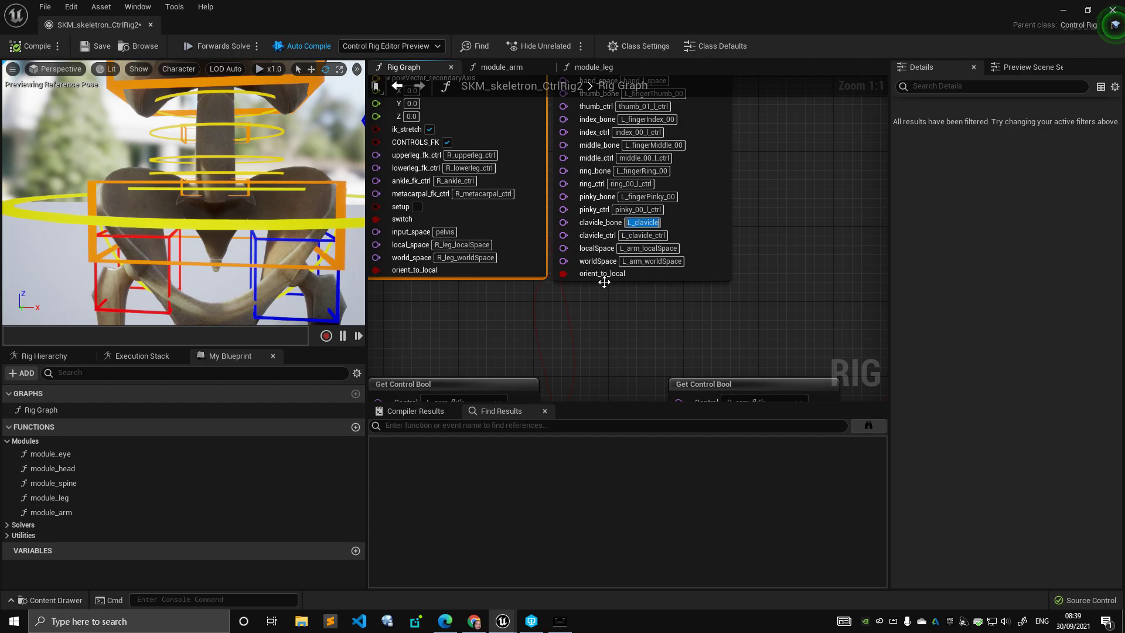
pyautogui.scroll(-5, 606, 234)
pyautogui.moveTo(708, 178); pyautogui.dragTo(686, 248, button='right')
pyautogui.scroll(1, 700, 265)
pyautogui.scroll(-2, 686, 248)
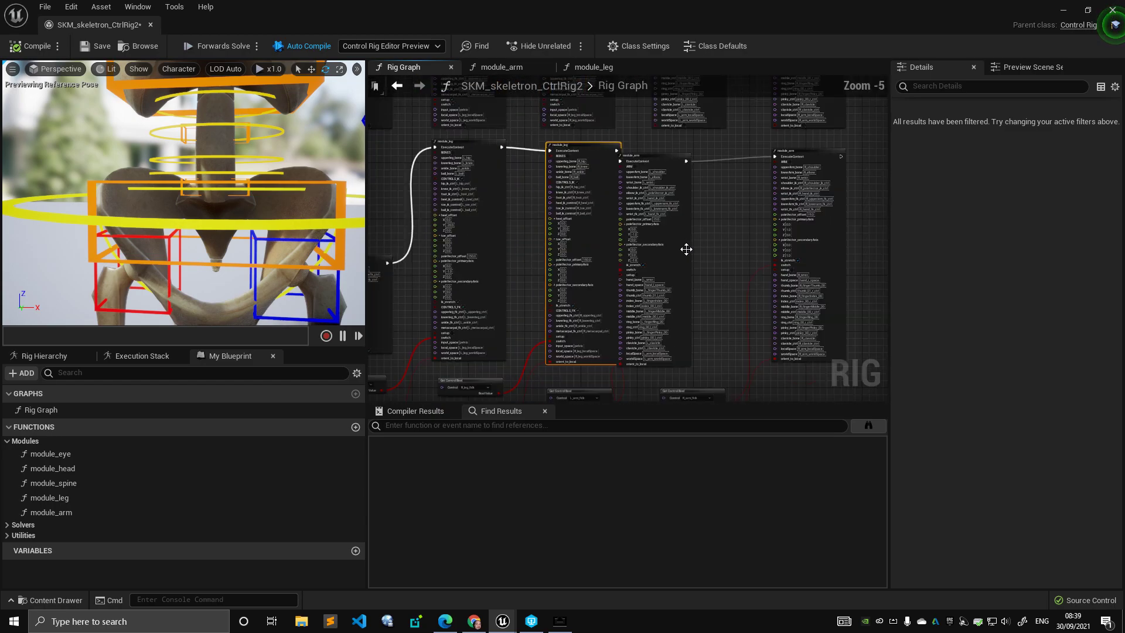
pyautogui.scroll(1, 698, 270)
pyautogui.click(697, 223)
pyautogui.scroll(1, 686, 246)
pyautogui.moveTo(771, 319); pyautogui.dragTo(760, 262, button='right')
pyautogui.moveTo(728, 299); pyautogui.dragTo(735, 150, button='right')
pyautogui.scroll(3, 696, 251)
pyautogui.moveTo(603, 313); pyautogui.dragTo(669, 328, button='right')
pyautogui.click(583, 253)
pyautogui.moveTo(591, 251); pyautogui.dragTo(569, 295, button='right')
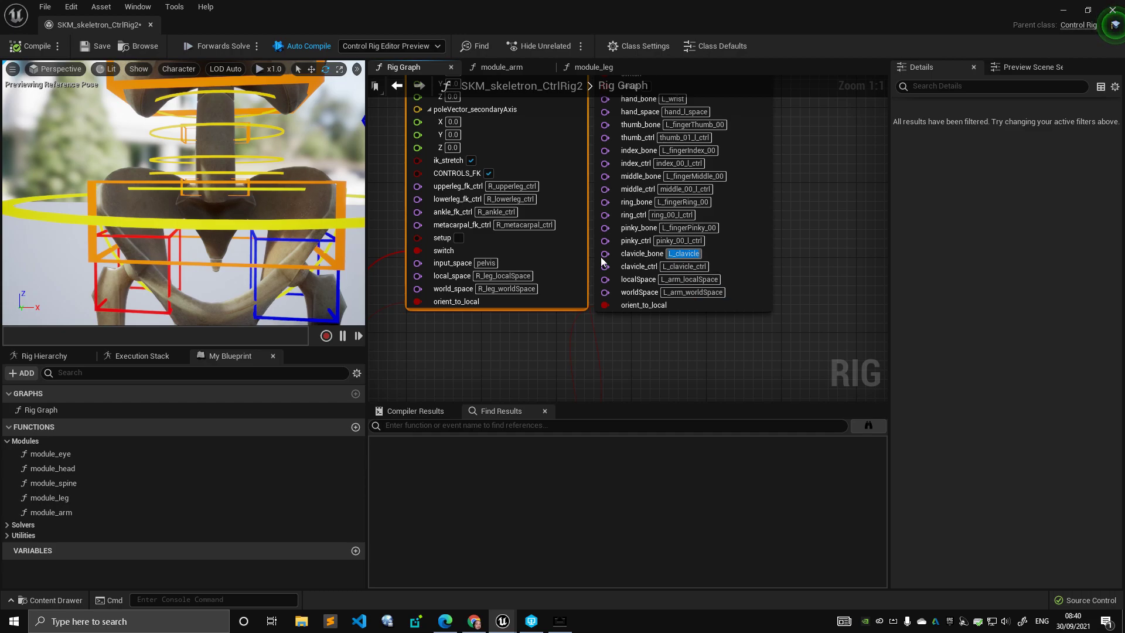
# Step: Move the left arm's module_arm node clear of the right leg's module node in the Rig Graph
pyautogui.scroll(-10, 245, 220)
pyautogui.moveTo(245, 220); pyautogui.dragTo(234, 199, button='middle')
pyautogui.scroll(5, 234, 222)
pyautogui.scroll(4, 278, 232)
pyautogui.scroll(-2, 747, 308)
pyautogui.moveTo(765, 239); pyautogui.dragTo(722, 231, button='right')
pyautogui.scroll(-3, 740, 297)
pyautogui.scroll(3, 743, 289)
pyautogui.moveTo(702, 236); pyautogui.dragTo(745, 234)
# Step: Show the rig hierarchy and return to the module_arm function graph, examining the entry node's localSpace and worldSpace
pyautogui.click(44, 356)
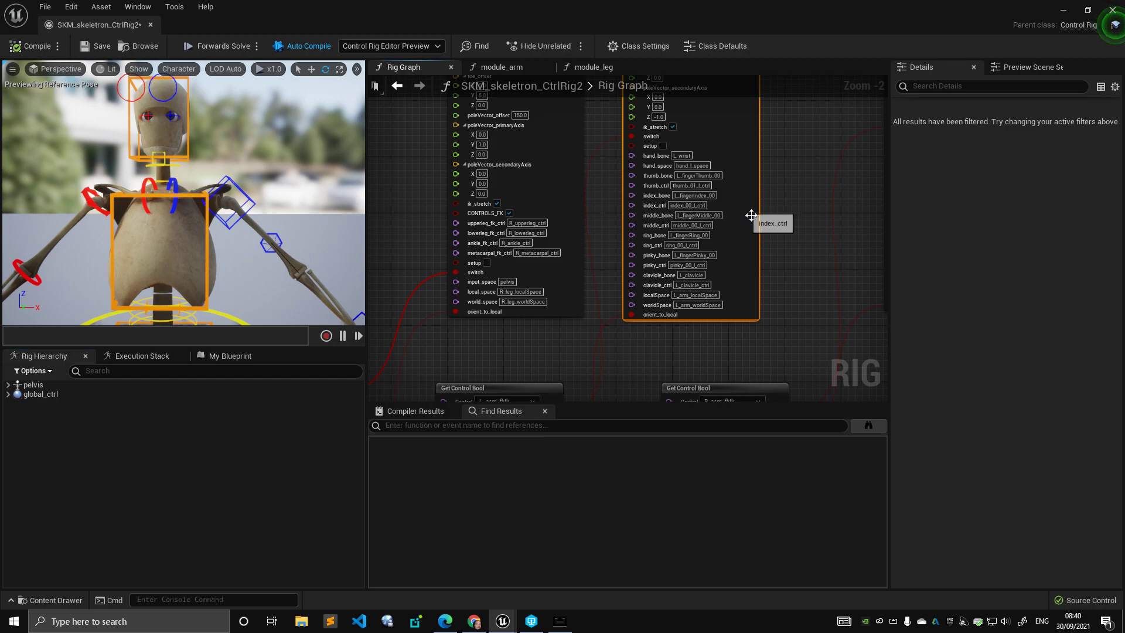
pyautogui.click(501, 66)
pyautogui.scroll(-3, 577, 256)
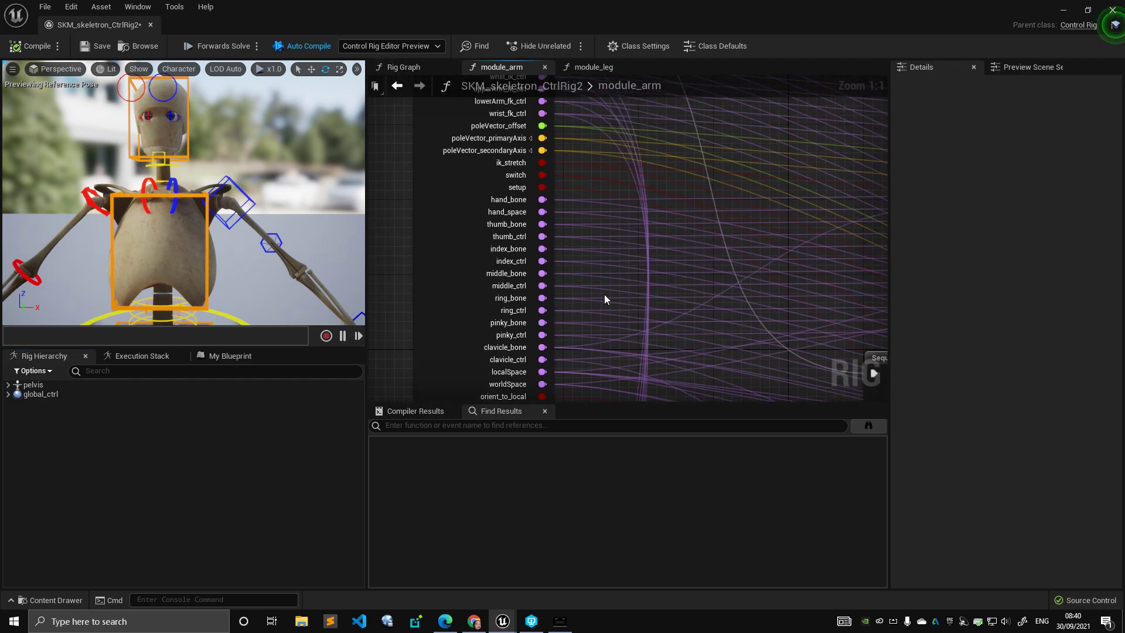
pyautogui.click(576, 256)
pyautogui.moveTo(577, 256); pyautogui.dragTo(636, 172)
pyautogui.scroll(3, 635, 224)
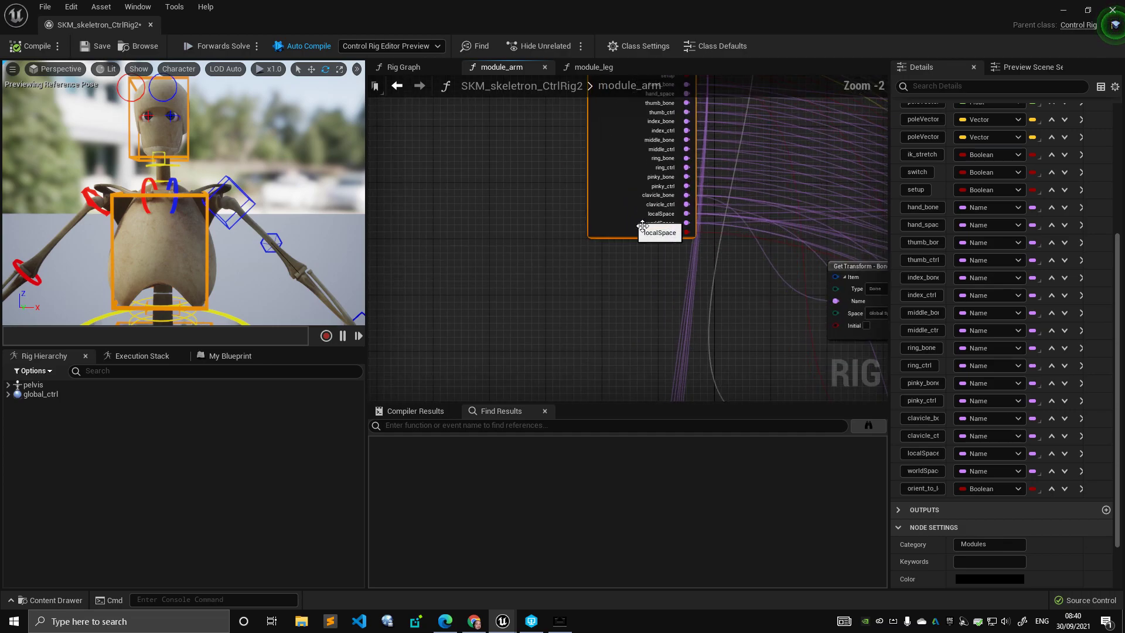
pyautogui.moveTo(648, 227); pyautogui.dragTo(451, 238, button='right')
pyautogui.scroll(-2, 452, 238)
pyautogui.moveTo(469, 234); pyautogui.dragTo(744, 229)
pyautogui.moveTo(779, 233); pyautogui.dragTo(674, 237, button='right')
pyautogui.scroll(-2, 545, 275)
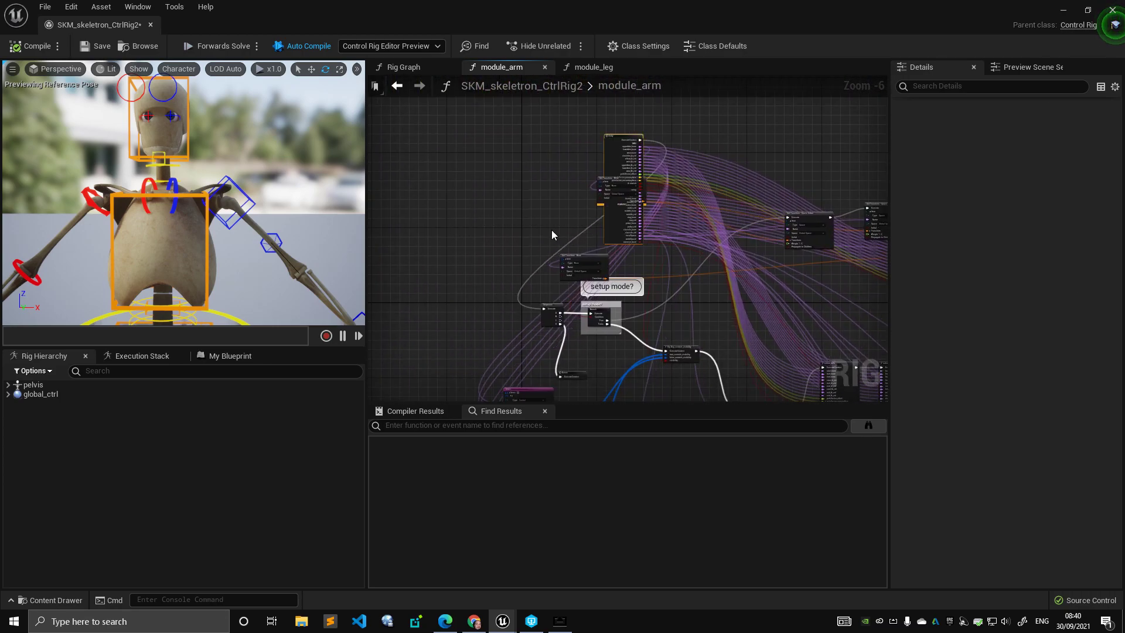
pyautogui.hotkey('ctrl', 'z')
# Step: Move the Get Transform - Bone node and the entry node of module_arm apart to clear their overlap
pyautogui.scroll(2, 557, 249)
pyautogui.moveTo(629, 265); pyautogui.dragTo(772, 215)
pyautogui.moveTo(462, 225); pyautogui.dragTo(643, 254)
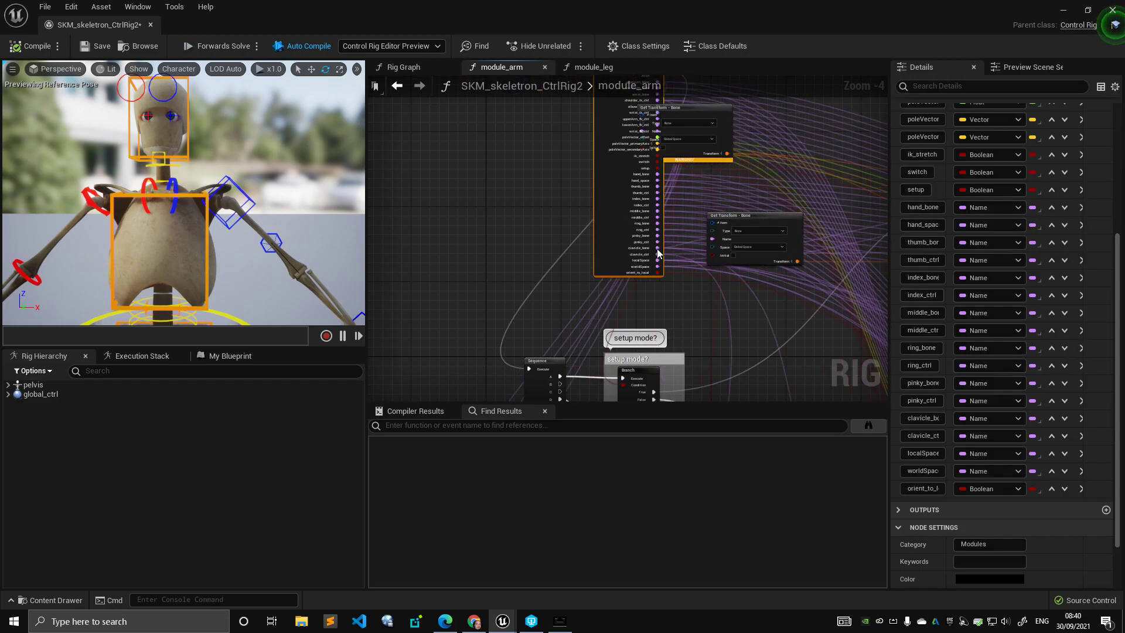
pyautogui.scroll(3, 643, 253)
pyautogui.click(644, 244)
pyautogui.moveTo(582, 240); pyautogui.dragTo(482, 254, button='right')
# Step: Rearrange the Get Transform - Bone node and the two Set Transform - Space Initial nodes clear of the surrounding wires
pyautogui.scroll(-3, 488, 247)
pyautogui.moveTo(482, 252); pyautogui.dragTo(552, 196)
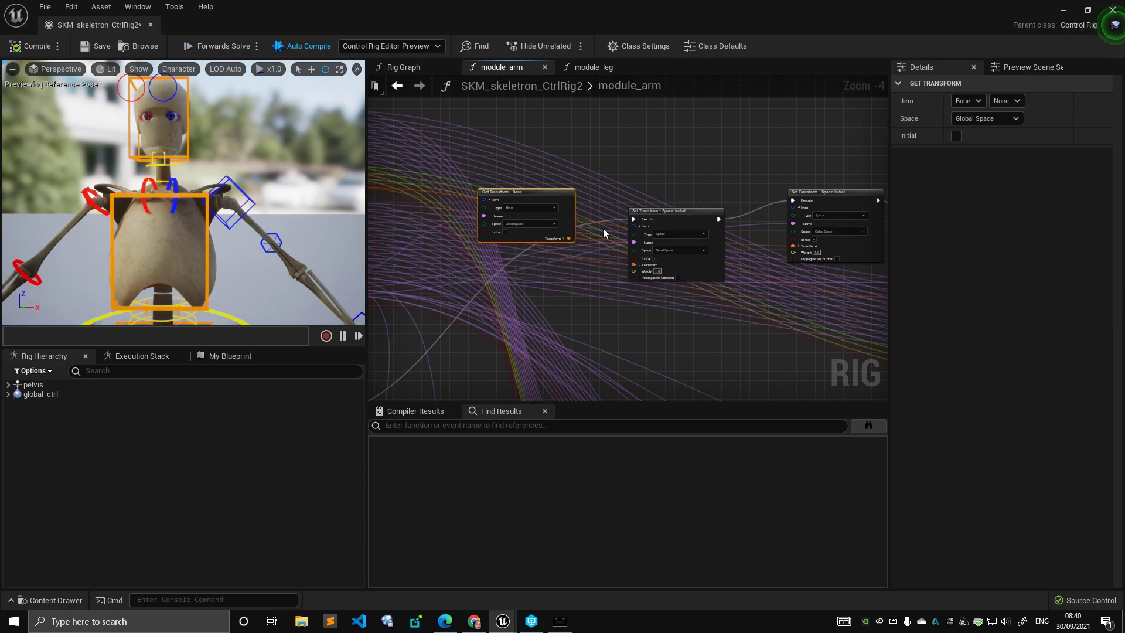
pyautogui.scroll(2, 602, 228)
pyautogui.moveTo(712, 207); pyautogui.dragTo(682, 232)
pyautogui.moveTo(722, 213); pyautogui.dragTo(588, 213, button='right')
pyautogui.scroll(-2, 588, 213)
pyautogui.moveTo(735, 194); pyautogui.dragTo(667, 279)
pyautogui.scroll(2, 611, 257)
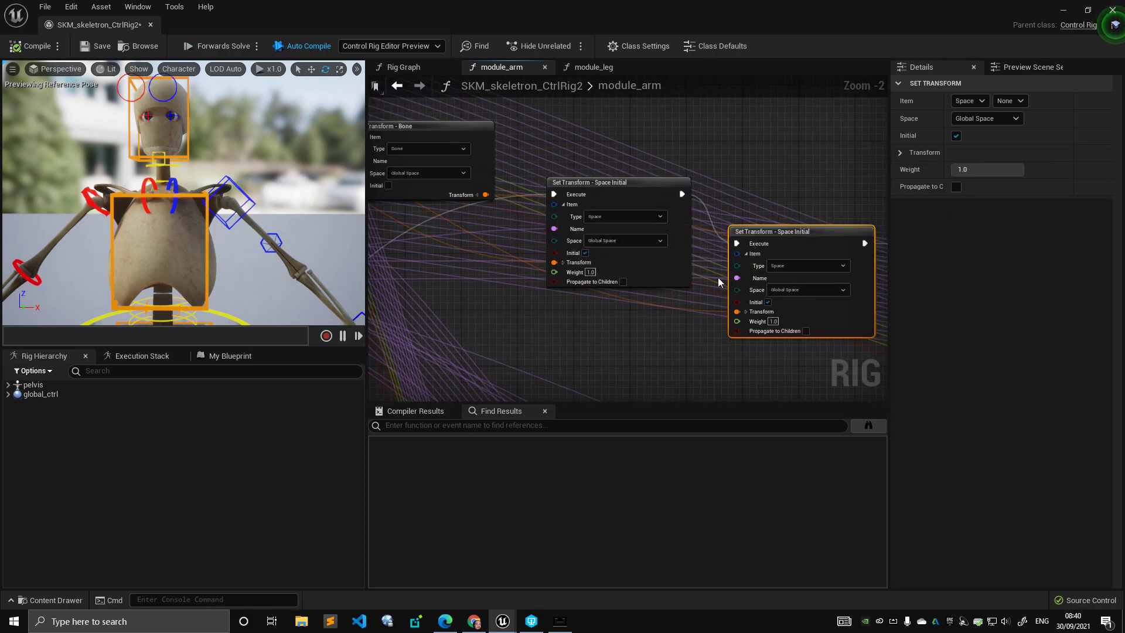
# Step: Expand global_ctrl in the rig hierarchy and select both L_arm_localSpace and R_arm_localSpace
pyautogui.click(8, 394)
pyautogui.click(20, 459)
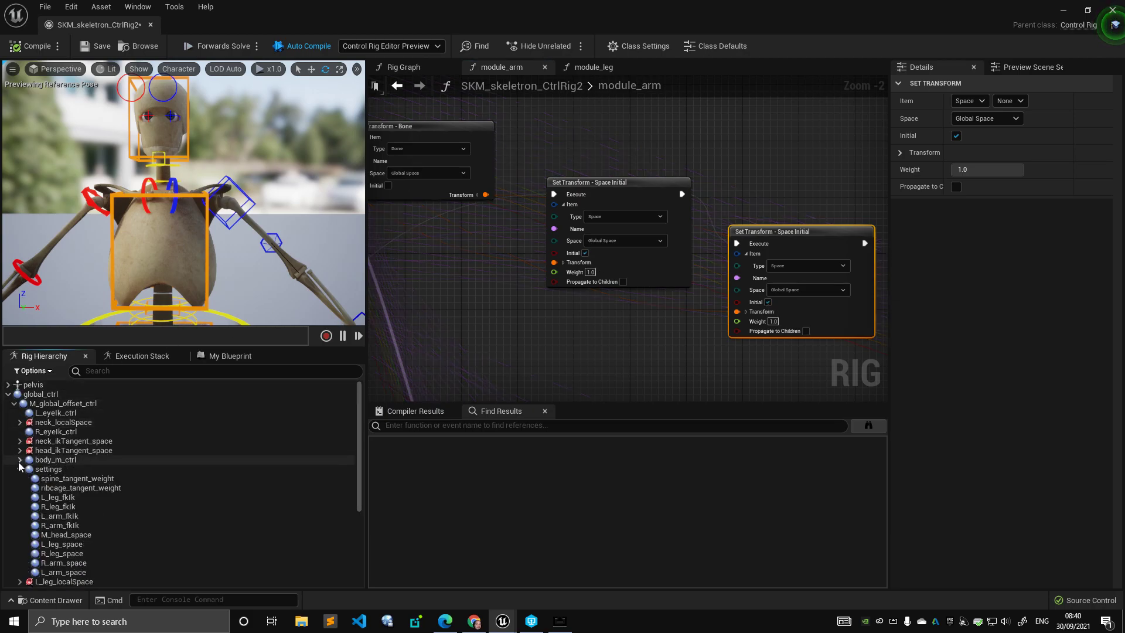
pyautogui.scroll(-3, 73, 489)
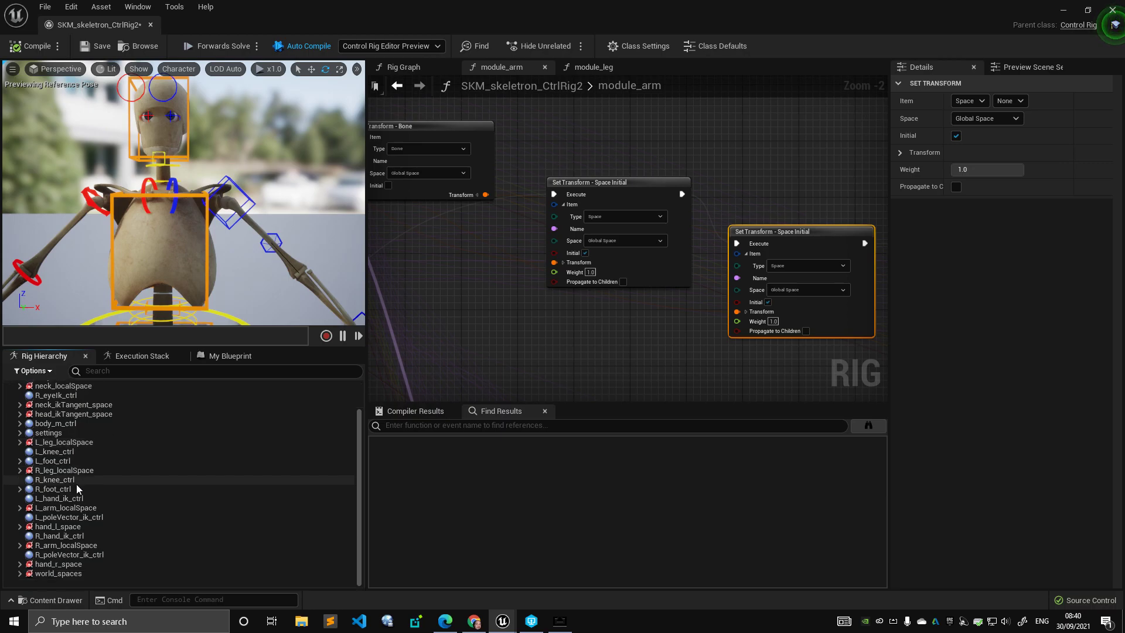
pyautogui.click(67, 545)
pyautogui.click(70, 508)
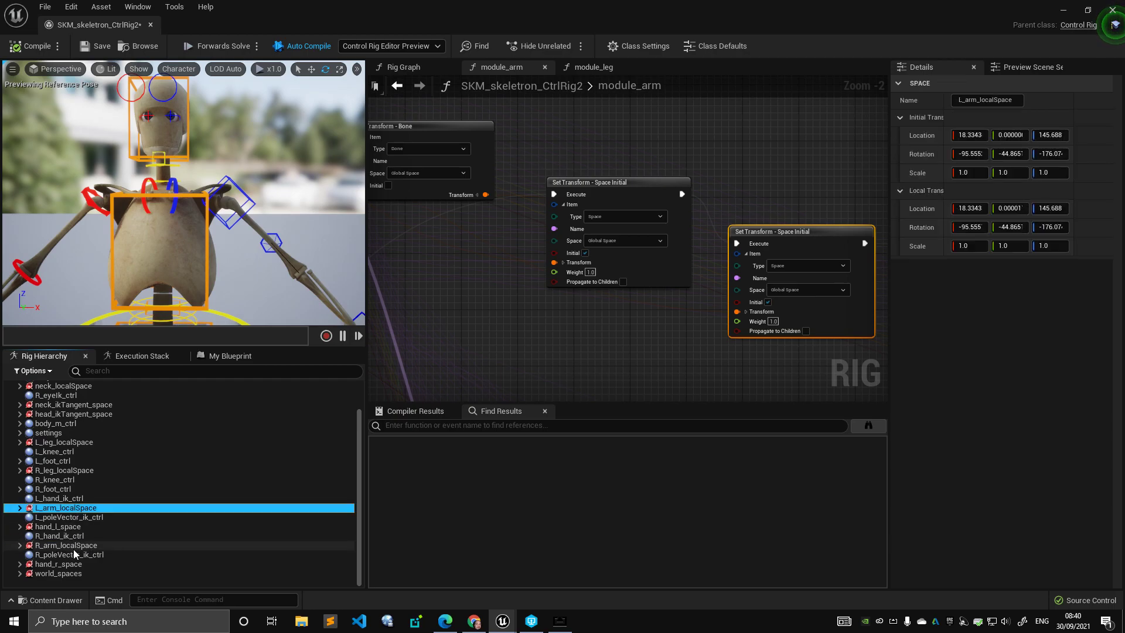
pyautogui.keyDown('ctrl'); pyautogui.click(73, 546); pyautogui.keyUp('ctrl')
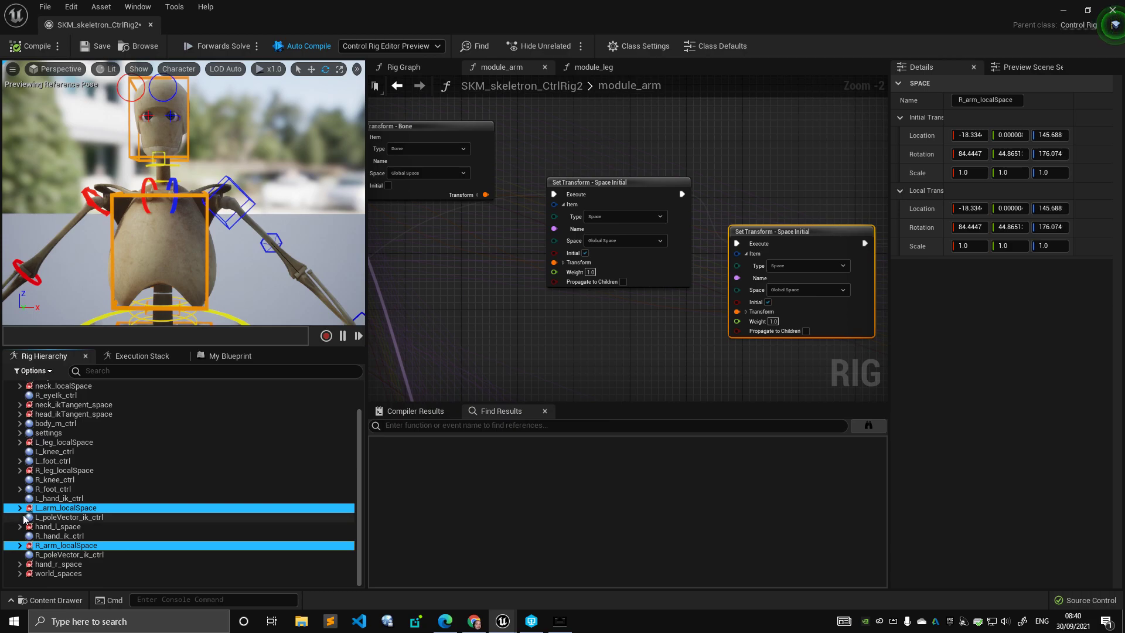
# Step: Expand L_arm_localSpace and R_arm_localSpace in the hierarchy to show their FK arm controls
pyautogui.click(19, 509)
pyautogui.scroll(-1, 53, 533)
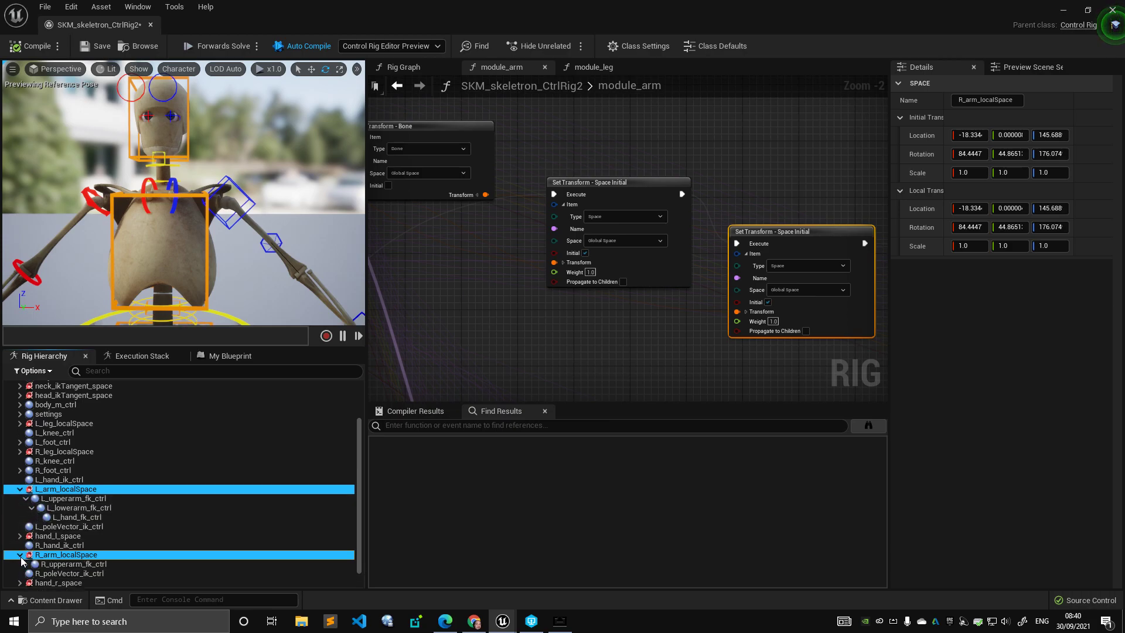
pyautogui.click(20, 554)
pyautogui.scroll(-1, 65, 534)
pyautogui.click(26, 544)
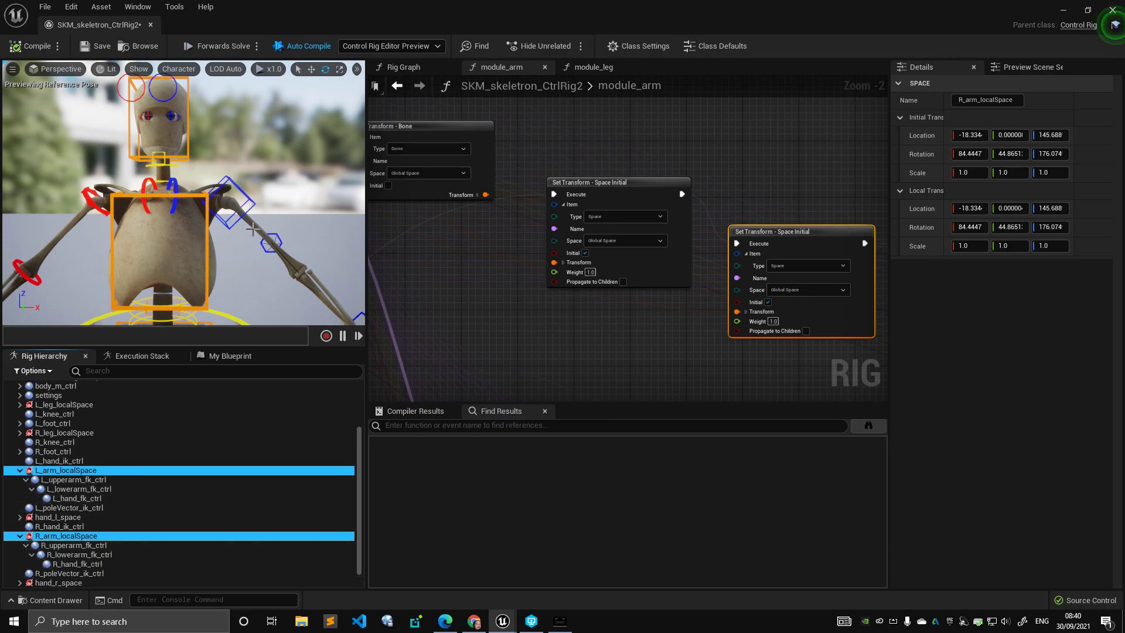
# Step: Select the right arm's FK controls, and then both arm localSpace parents in the hierarchy
pyautogui.moveTo(141, 228); pyautogui.dragTo(272, 229, button='middle')
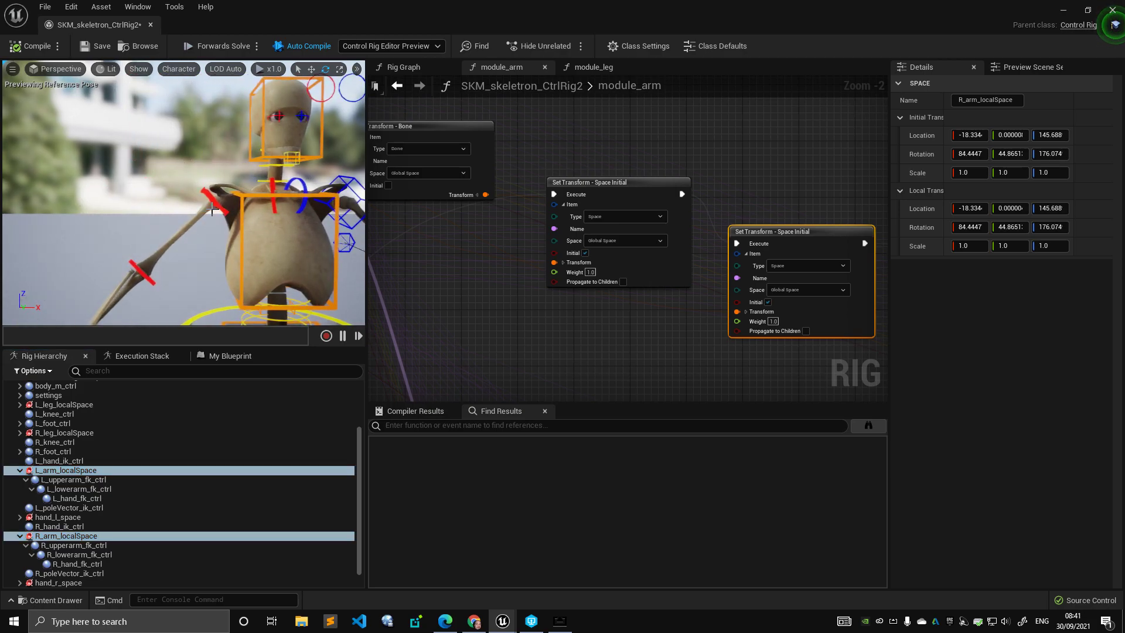
pyautogui.click(215, 207)
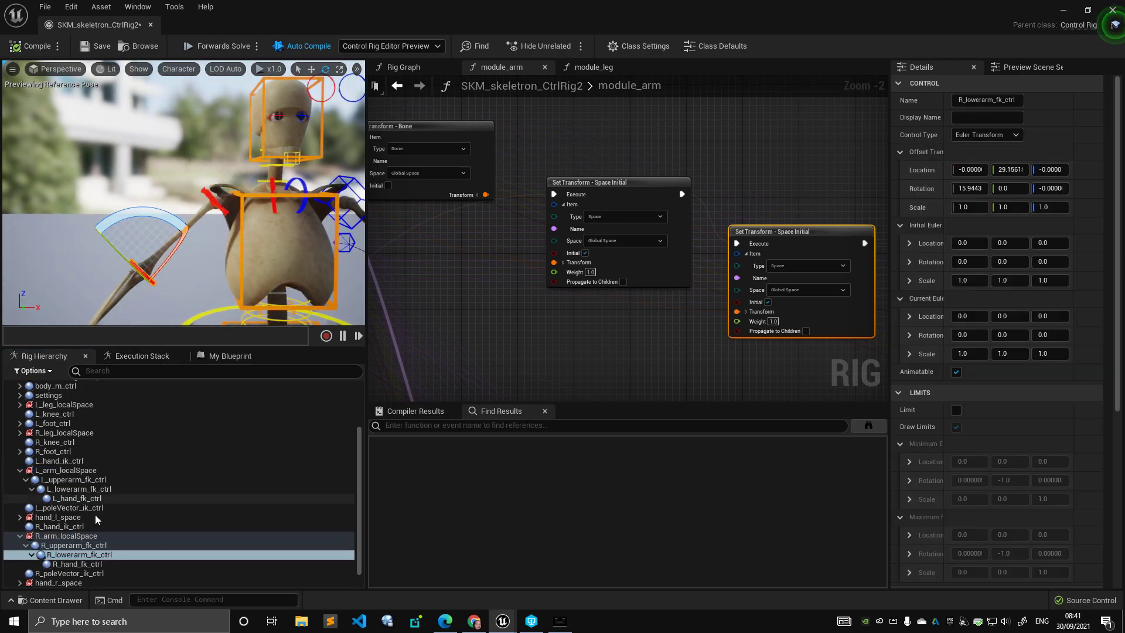
pyautogui.click(79, 545)
pyautogui.click(77, 536)
pyautogui.keyDown('ctrl'); pyautogui.click(70, 471); pyautogui.keyUp('ctrl')
pyautogui.moveTo(212, 305); pyautogui.dragTo(226, 253, button='middle')
pyautogui.scroll(-1, 168, 454)
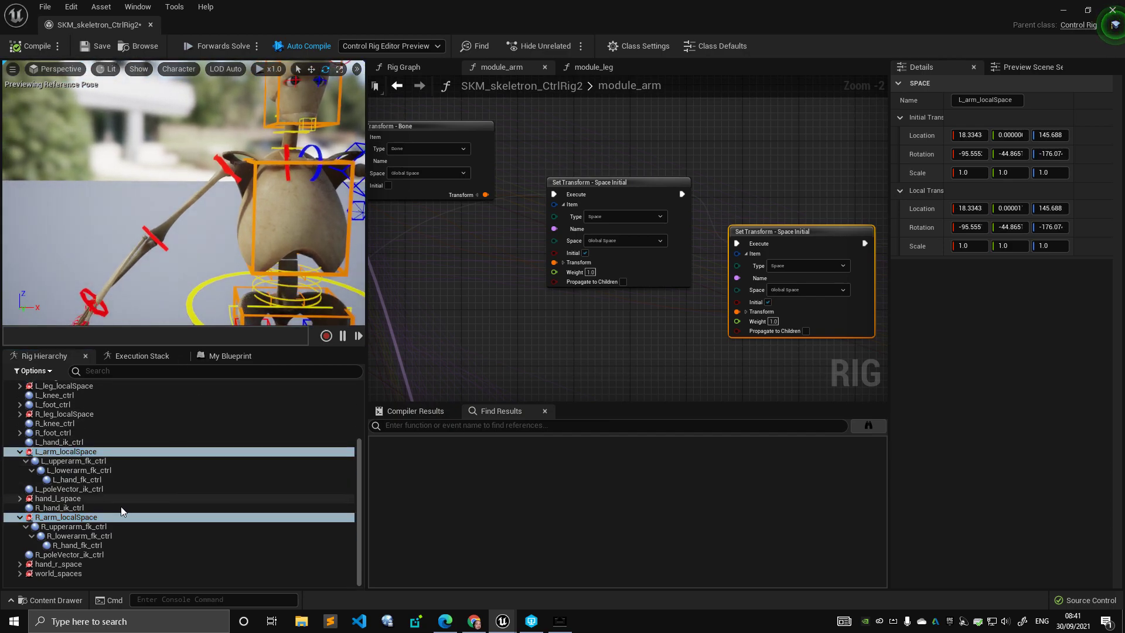
# Step: Expand world_spaces in the hierarchy and select both L_arm_worldSpace and R_arm_worldSpace
pyautogui.click(20, 572)
pyautogui.scroll(-2, 85, 501)
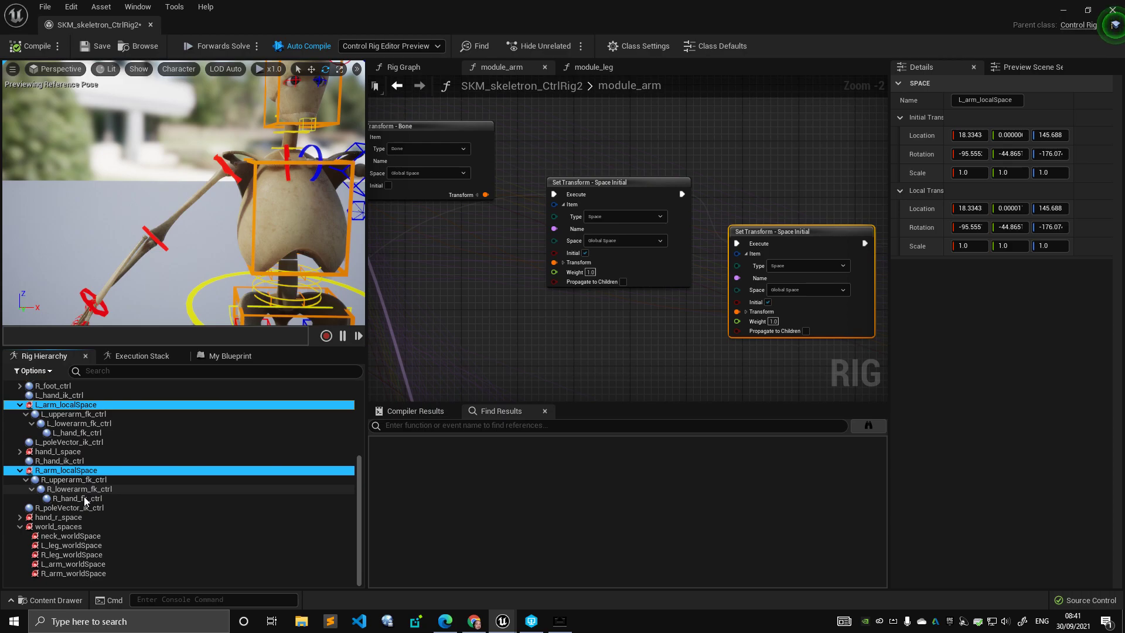
pyautogui.click(97, 566)
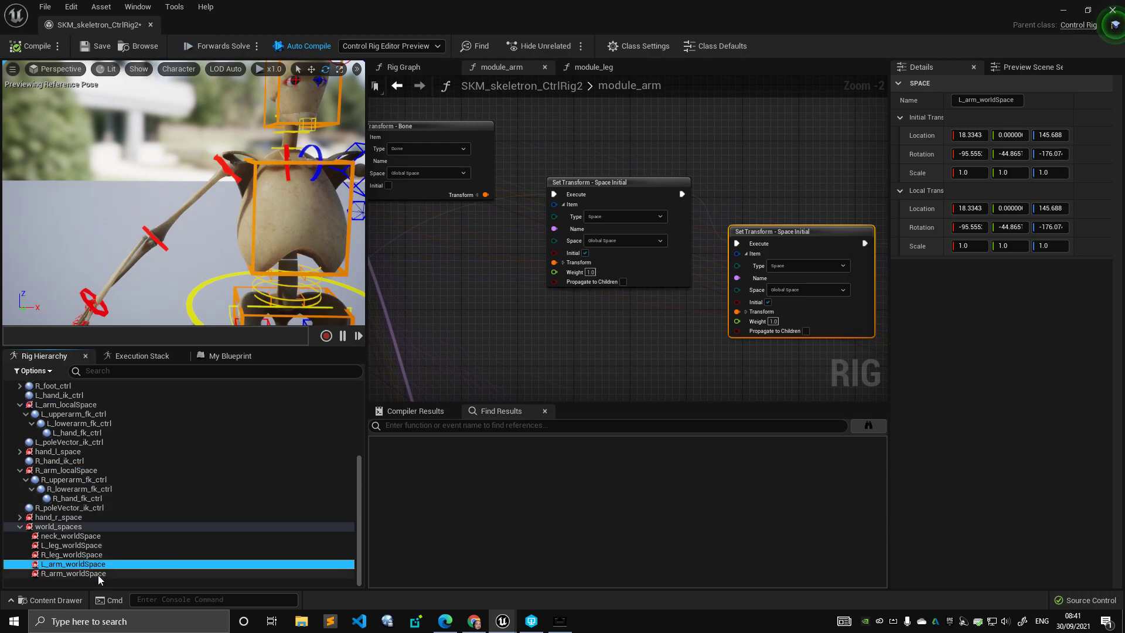
pyautogui.keyDown('ctrl'); pyautogui.click(98, 573); pyautogui.keyUp('ctrl')
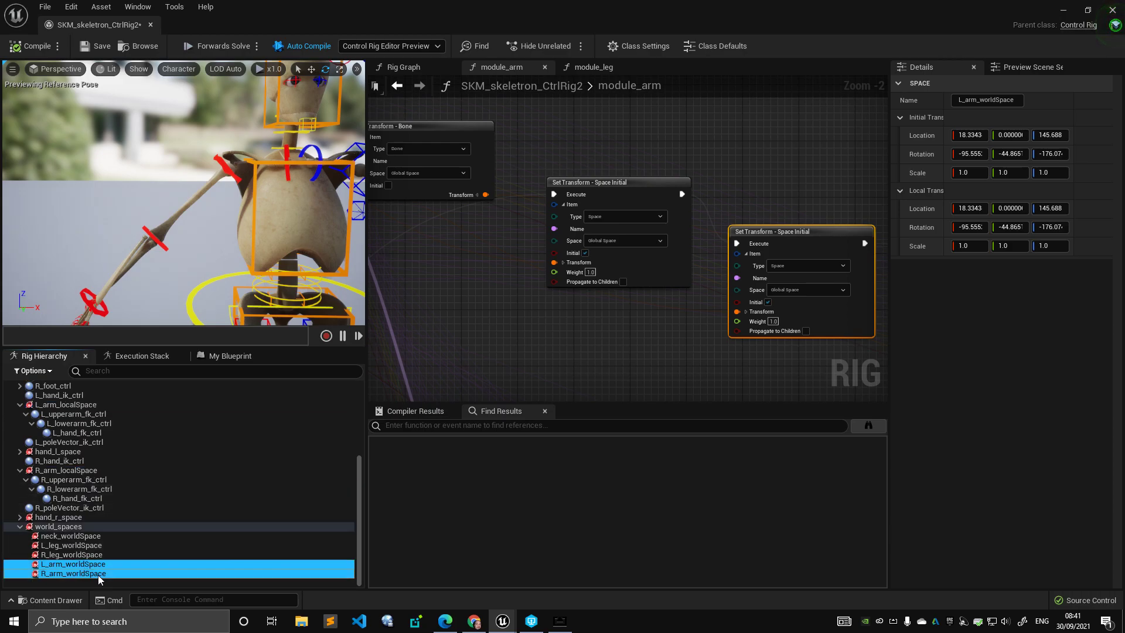
# Step: Select R_arm_worldSpace together with R_arm_localSpace and examine the right shoulder where they sit
pyautogui.click(70, 406)
pyautogui.moveTo(550, 254); pyautogui.dragTo(509, 268, button='right')
pyautogui.moveTo(297, 253)
pyautogui.keyDown('alt'); pyautogui.mouseDown()
pyautogui.moveTo(310, 251)
pyautogui.moveTo(246, 254)
pyautogui.moveTo(297, 252)
pyautogui.mouseUp(); pyautogui.keyUp('alt')
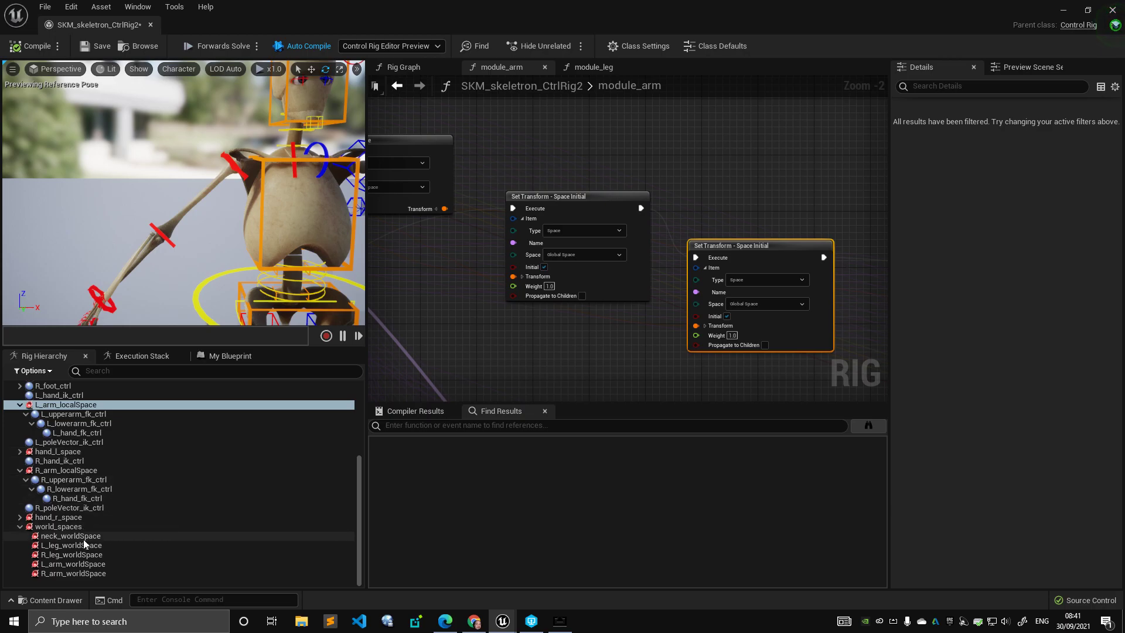
pyautogui.click(81, 573)
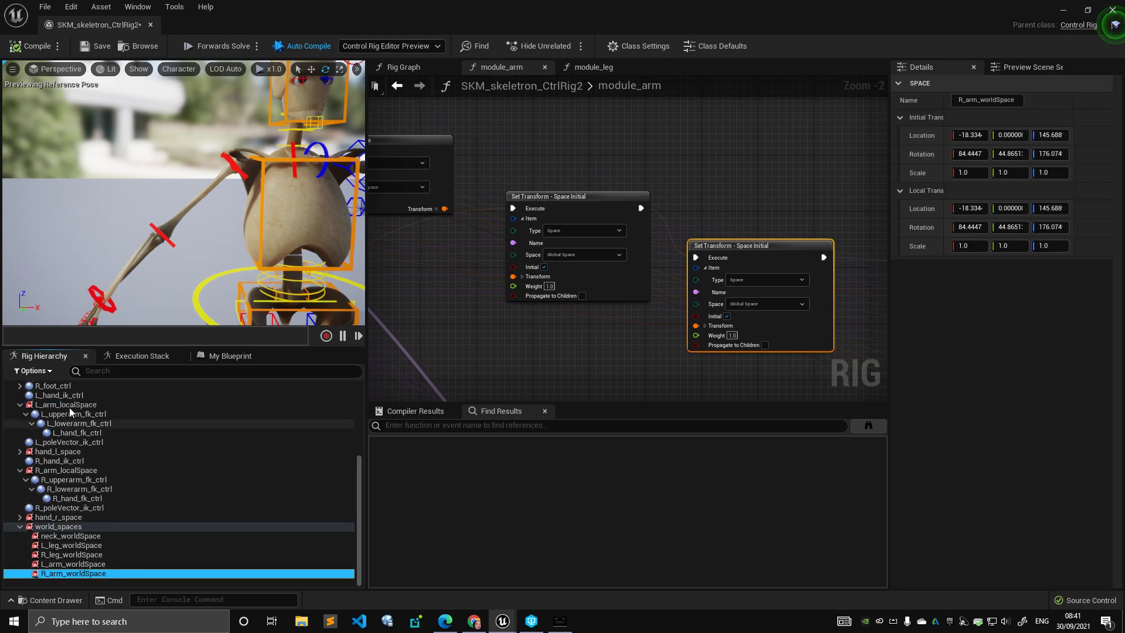
pyautogui.keyDown('ctrl'); pyautogui.click(66, 471); pyautogui.keyUp('ctrl')
pyautogui.moveTo(196, 221)
pyautogui.mouseDown(button='right')
pyautogui.moveTo(246, 220)
pyautogui.moveTo(246, 194)
pyautogui.moveTo(196, 221)
pyautogui.mouseUp(button='right')
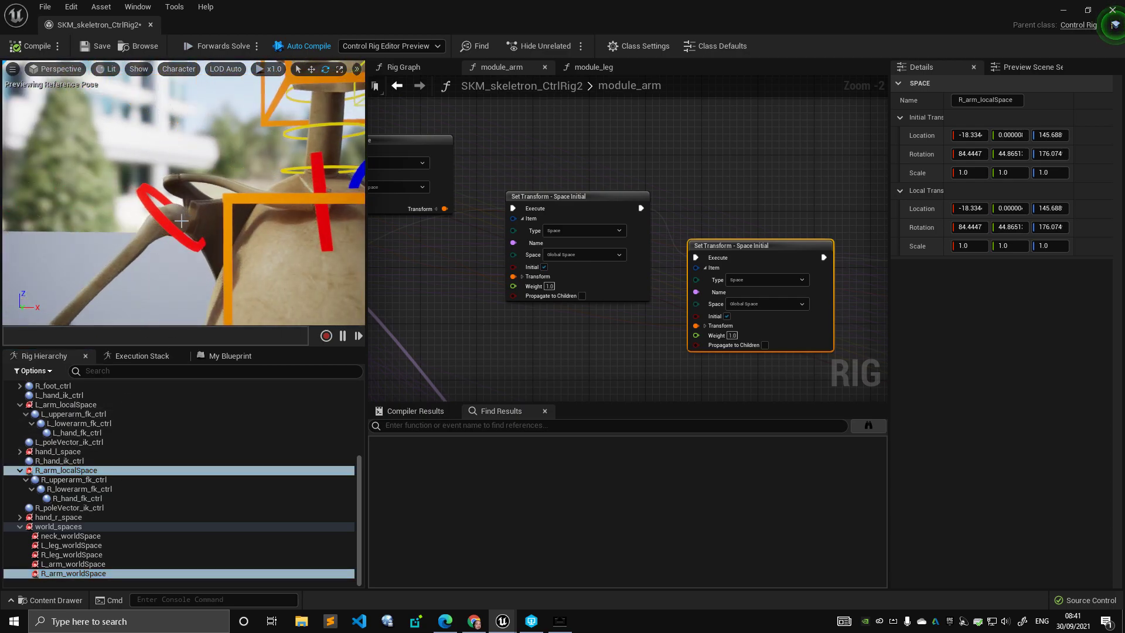
# Step: Examine the localSpace and worldSpace outputs on module_arm's entry node
pyautogui.click(656, 270)
pyautogui.scroll(-3, 627, 252)
pyautogui.scroll(3, 595, 236)
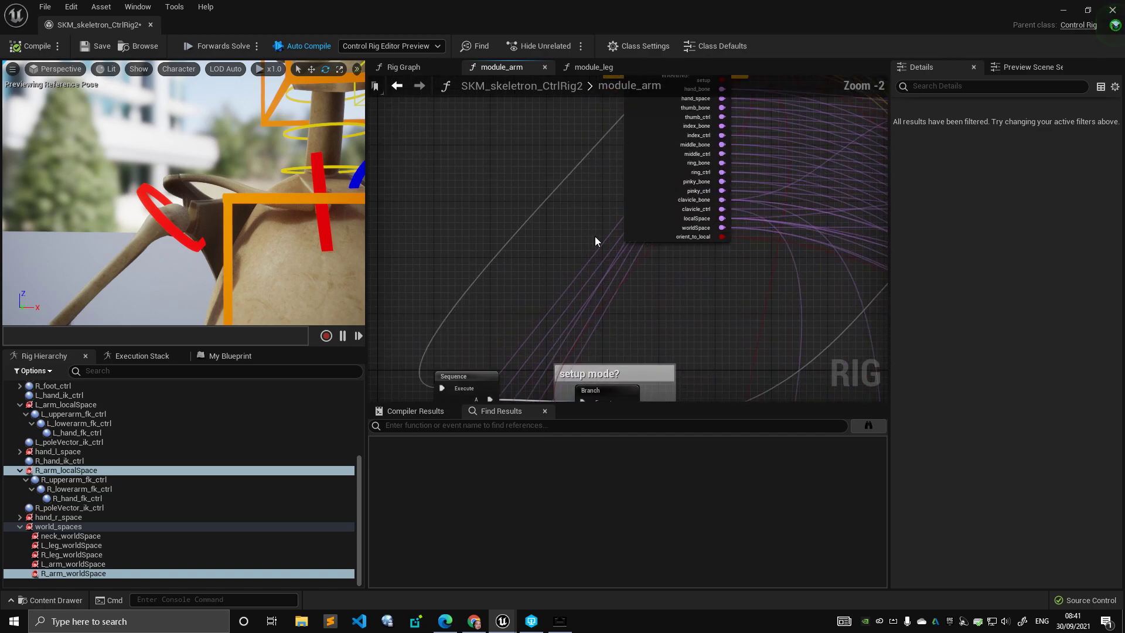
pyautogui.click(651, 209)
pyautogui.scroll(2, 585, 241)
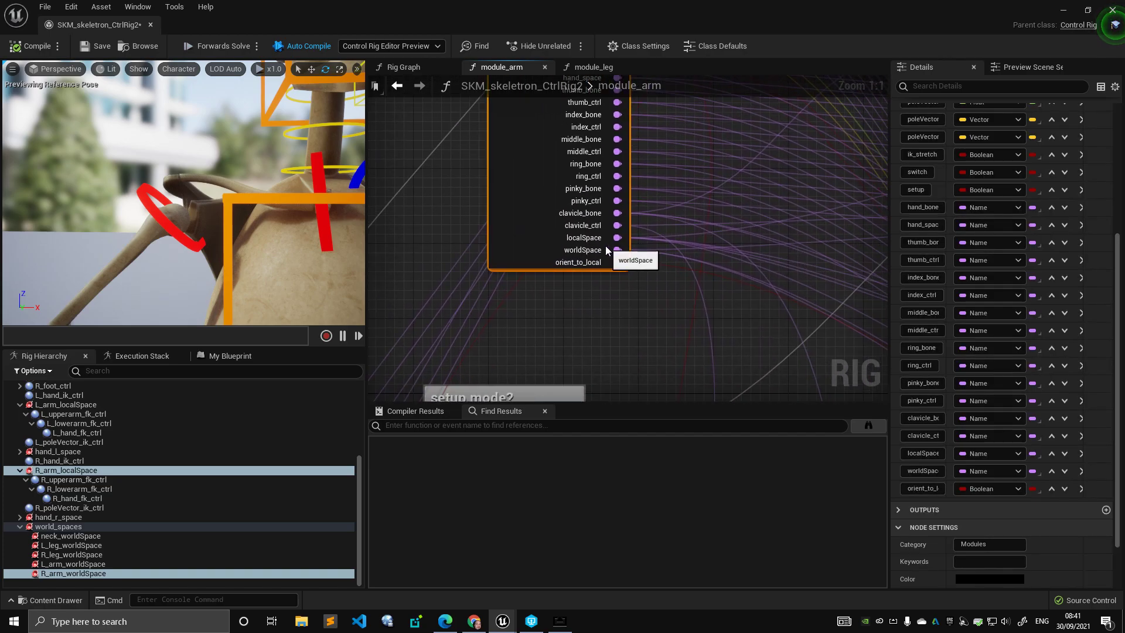
pyautogui.scroll(-3, 607, 250)
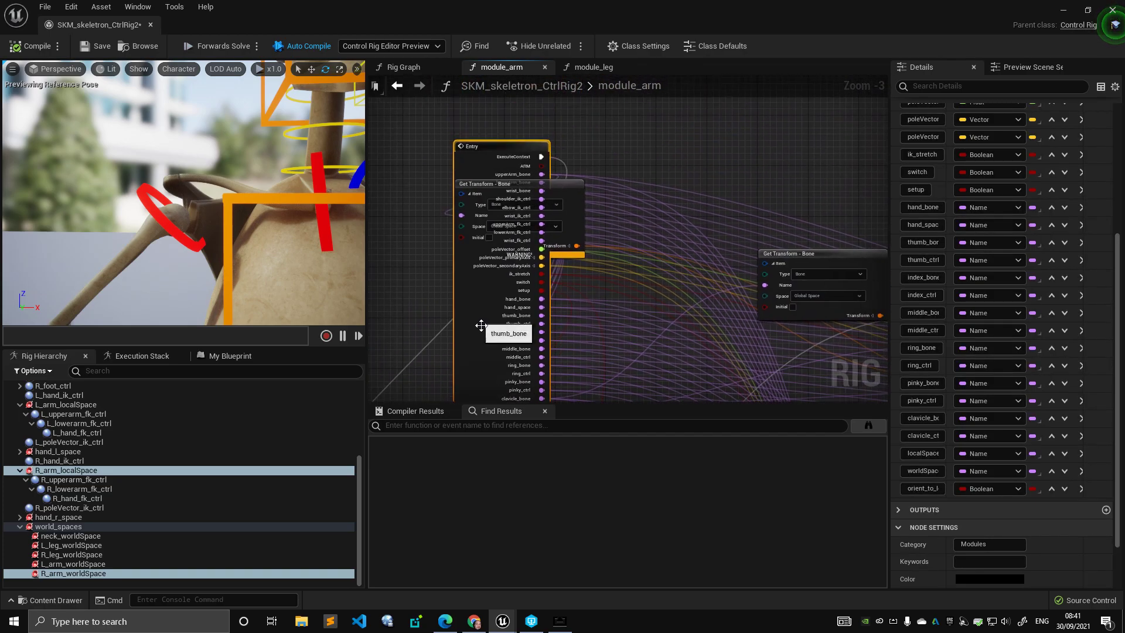
pyautogui.scroll(-2, 498, 305)
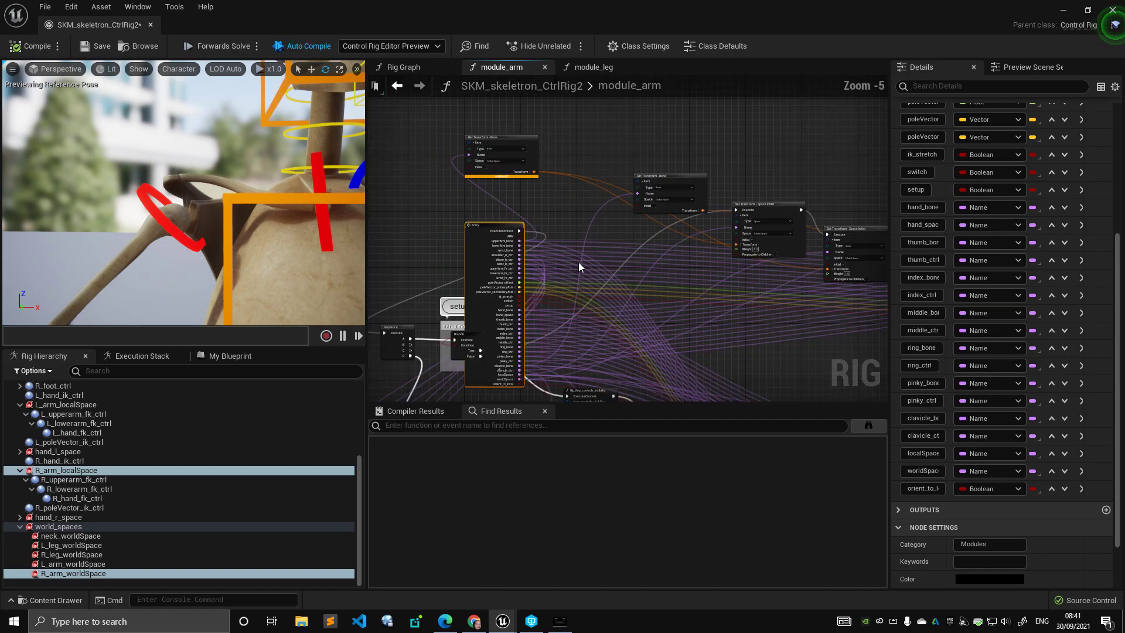
# Step: Move the second Set Transform - Space Initial node slightly lower and reselect the right arm's local and world spaces in the hierarchy
pyautogui.moveTo(665, 266); pyautogui.dragTo(507, 255, button='right')
pyautogui.scroll(1, 507, 255)
pyautogui.moveTo(654, 268); pyautogui.dragTo(543, 251, button='right')
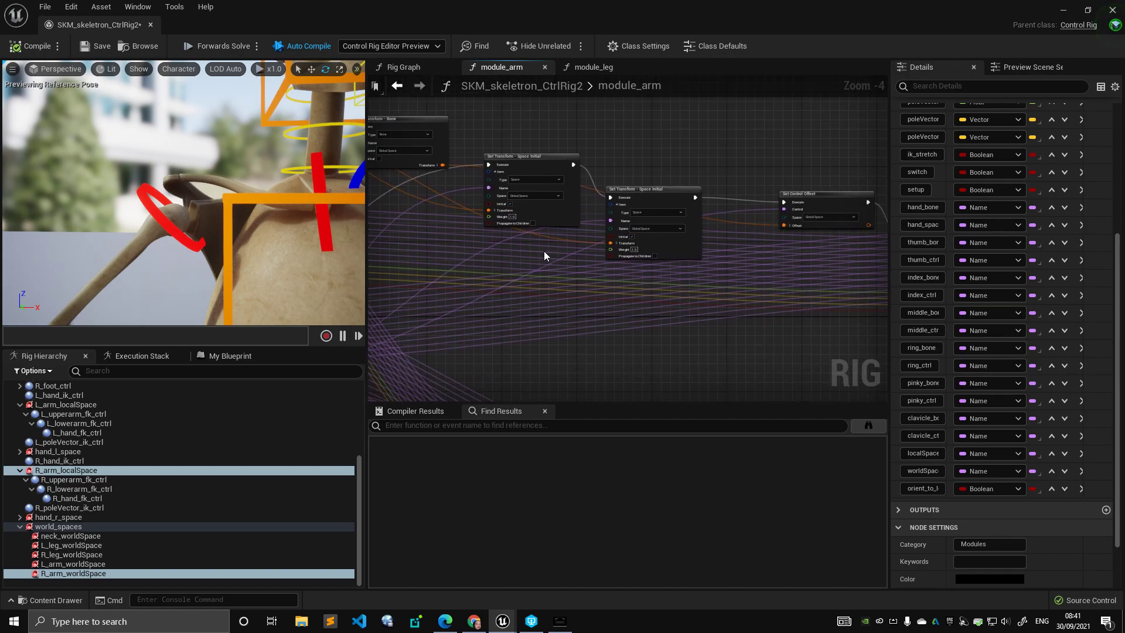
pyautogui.click(656, 213)
pyautogui.scroll(2, 657, 228)
pyautogui.scroll(-2, 554, 229)
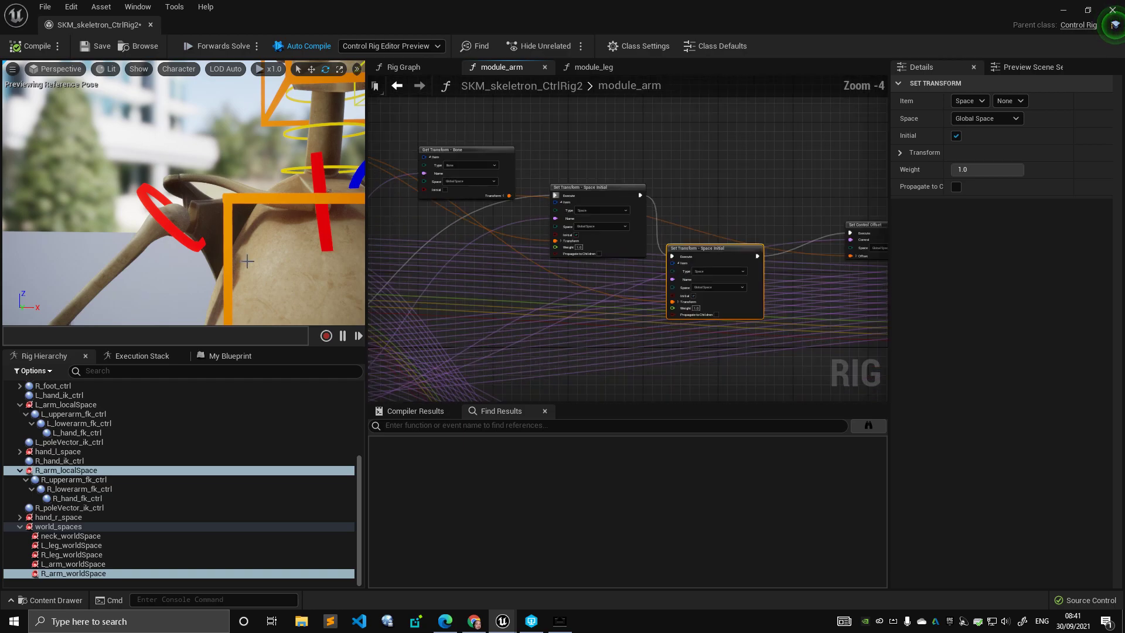
pyautogui.click(76, 574)
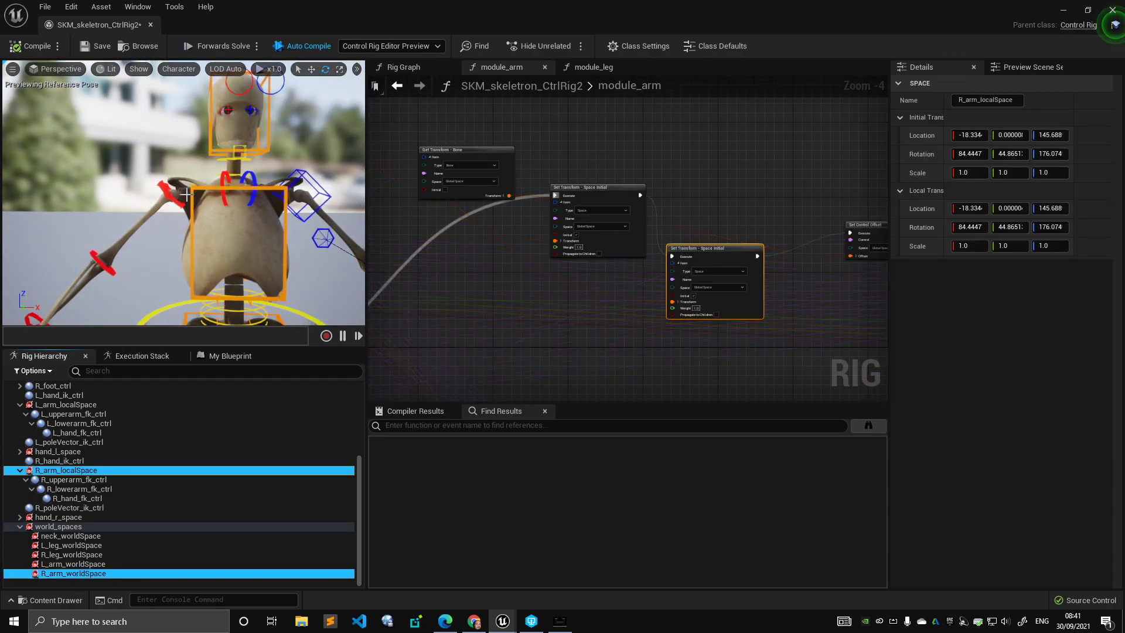
# Step: Move the Set Control Offset node slightly higher and closer to the second Set Transform - Space Initial node in module_arm
pyautogui.moveTo(602, 293); pyautogui.dragTo(460, 253, button='right')
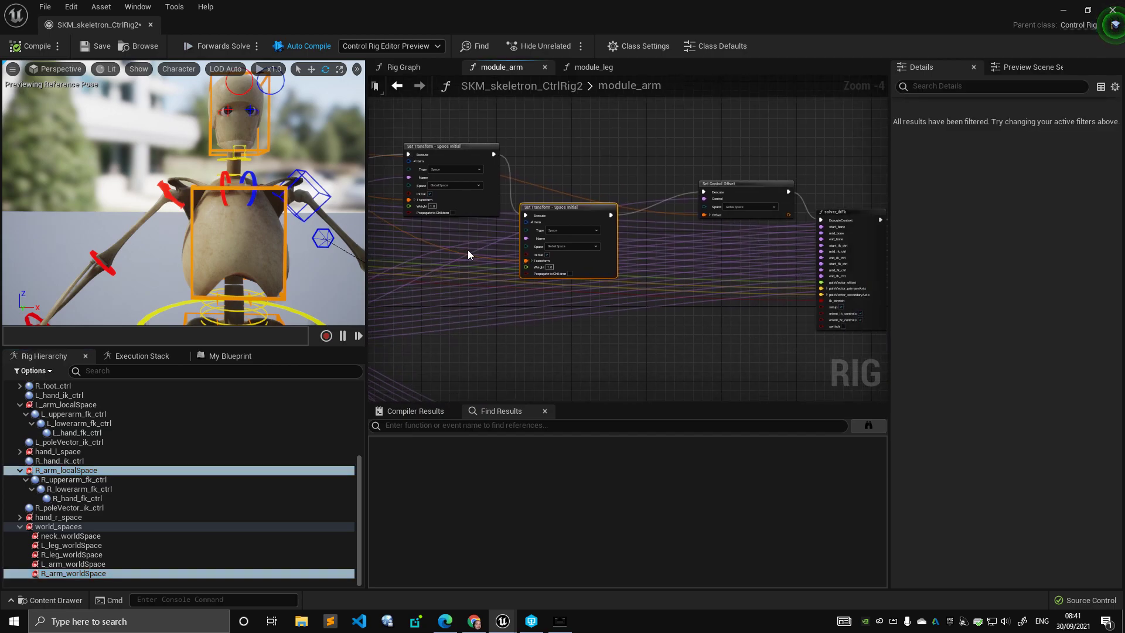
pyautogui.scroll(-2, 492, 256)
pyautogui.moveTo(635, 274); pyautogui.dragTo(600, 294, button='right')
pyautogui.scroll(3, 599, 294)
pyautogui.moveTo(492, 228); pyautogui.dragTo(620, 251, button='right')
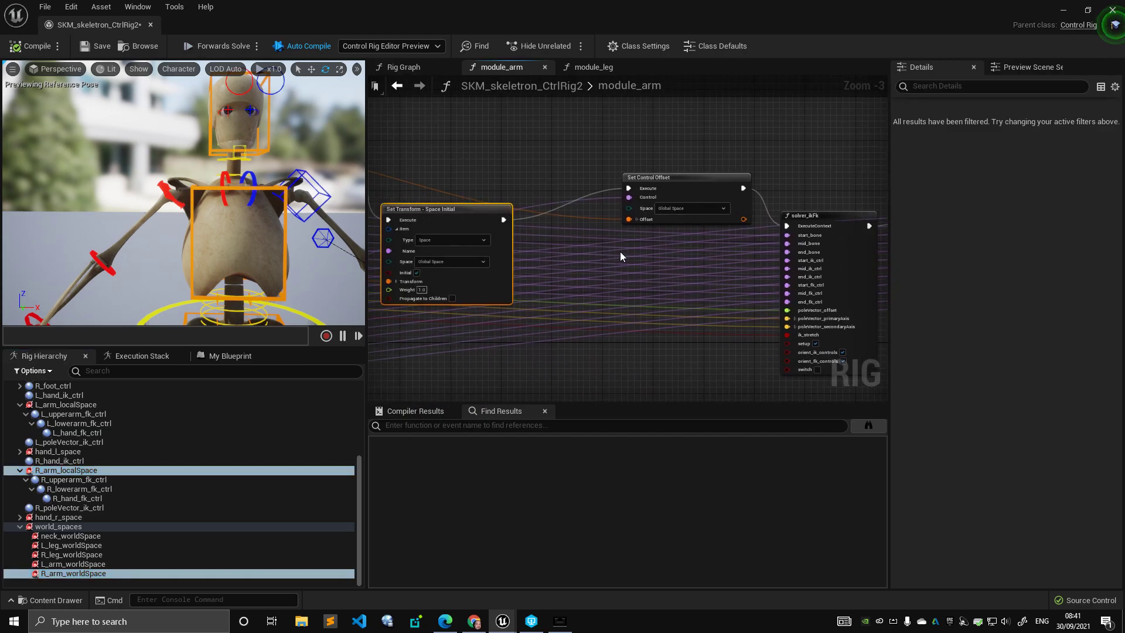
pyautogui.moveTo(670, 188); pyautogui.dragTo(609, 168)
pyautogui.moveTo(511, 176); pyautogui.dragTo(676, 180, button='right')
# Step: Select R_clavicle_ctrl at the upper chest and switch its gizmo to translation
pyautogui.moveTo(207, 214); pyautogui.dragTo(171, 241, button='middle')
pyautogui.scroll(8, 207, 216)
pyautogui.scroll(1, 207, 216)
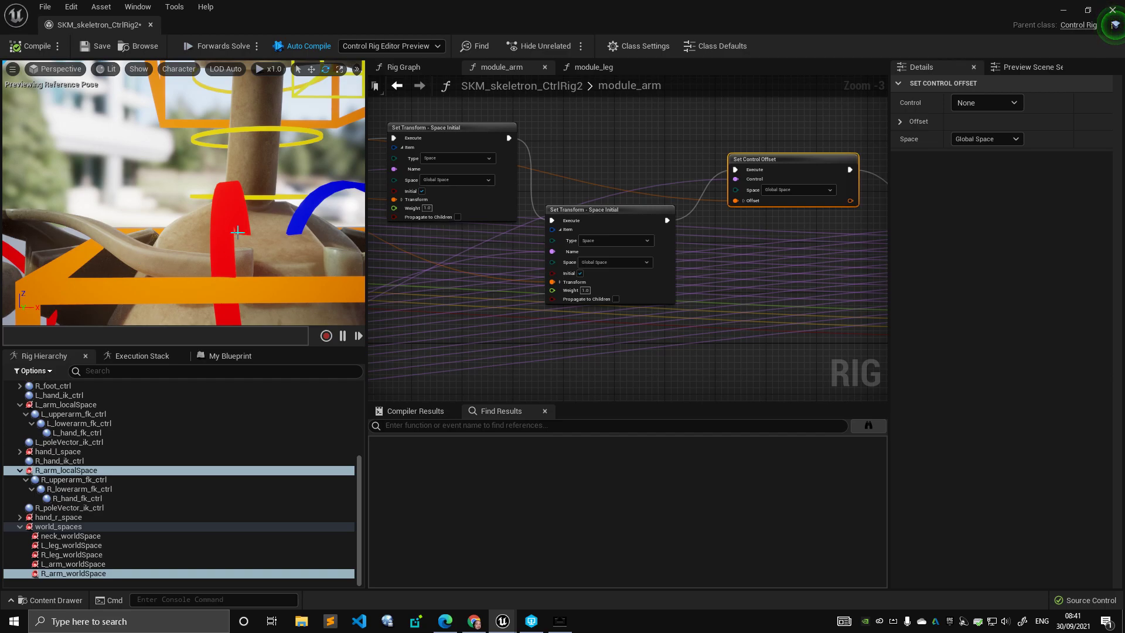
pyautogui.click(243, 247)
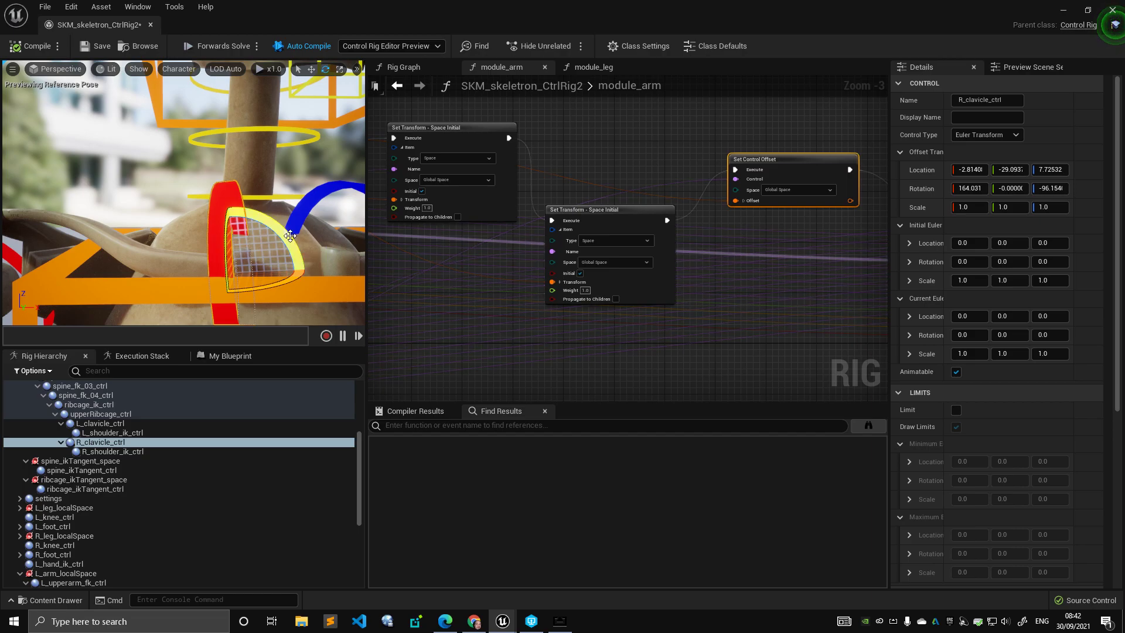
pyautogui.moveTo(281, 238); pyautogui.dragTo(209, 222, button='middle')
pyautogui.press('w')
pyautogui.moveTo(281, 238)
pyautogui.keyDown('alt'); pyautogui.mouseDown()
pyautogui.moveTo(235, 237)
pyautogui.moveTo(304, 237)
pyautogui.moveTo(282, 237)
pyautogui.mouseUp(); pyautogui.keyUp('alt')
pyautogui.scroll(-6, 431, 272)
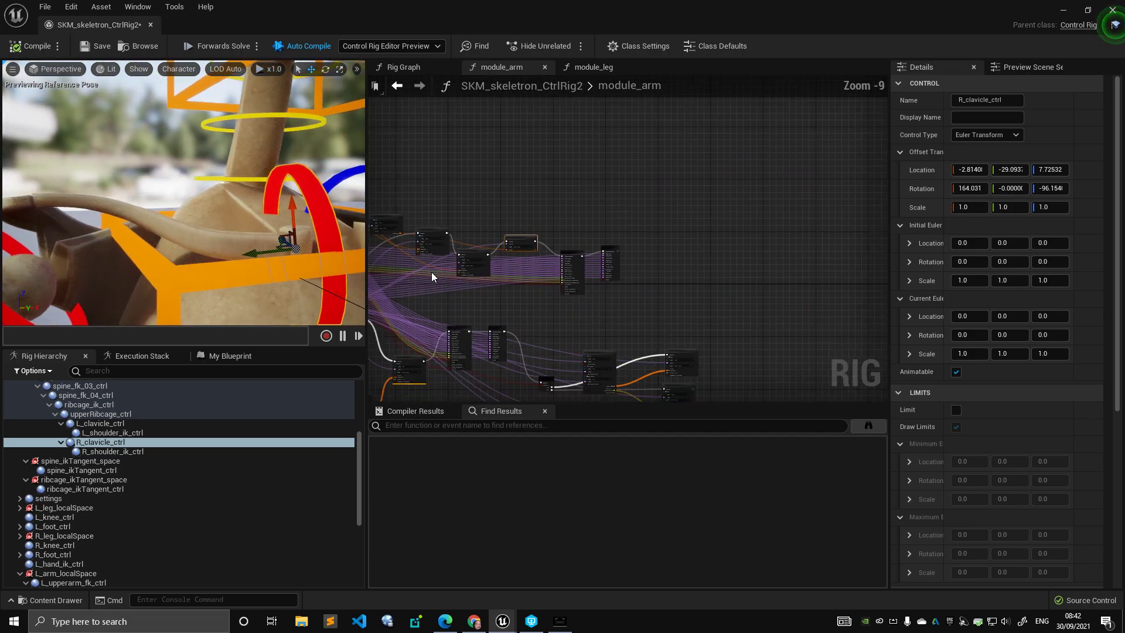
# Step: Examine the overall module_arm graph alongside the right clavicle control and the shoulder joint in the preview
pyautogui.moveTo(431, 272); pyautogui.dragTo(568, 274, button='right')
pyautogui.scroll(-3, 594, 271)
pyautogui.moveTo(748, 282); pyautogui.dragTo(748, 282)
pyautogui.click(592, 212)
pyautogui.moveTo(580, 230); pyautogui.dragTo(582, 216, button='right')
pyautogui.scroll(4, 586, 217)
pyautogui.keyDown('alt'); pyautogui.moveTo(281, 237); pyautogui.dragTo(246, 217, button='right'); pyautogui.keyUp('alt')
pyautogui.keyDown('alt'); pyautogui.moveTo(246, 217); pyautogui.dragTo(200, 205); pyautogui.keyUp('alt')
pyautogui.keyDown('alt'); pyautogui.moveTo(199, 205); pyautogui.dragTo(281, 228, button='right'); pyautogui.keyUp('alt')
pyautogui.moveTo(479, 220); pyautogui.dragTo(542, 158, button='right')
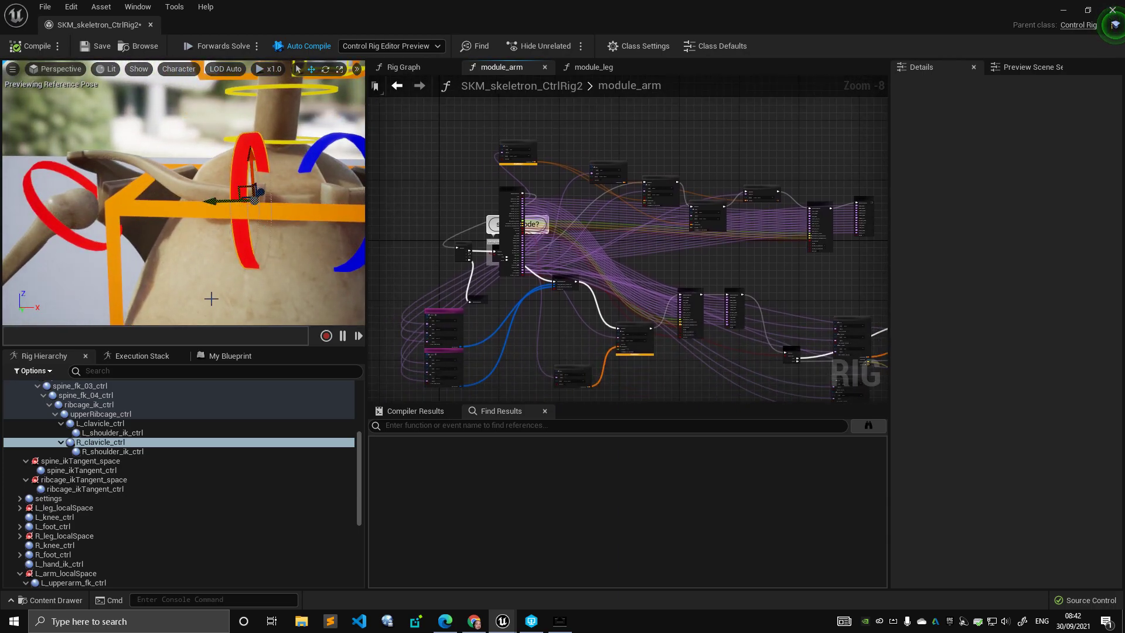
pyautogui.keyDown('alt'); pyautogui.moveTo(230, 195); pyautogui.dragTo(253, 193); pyautogui.keyUp('alt')
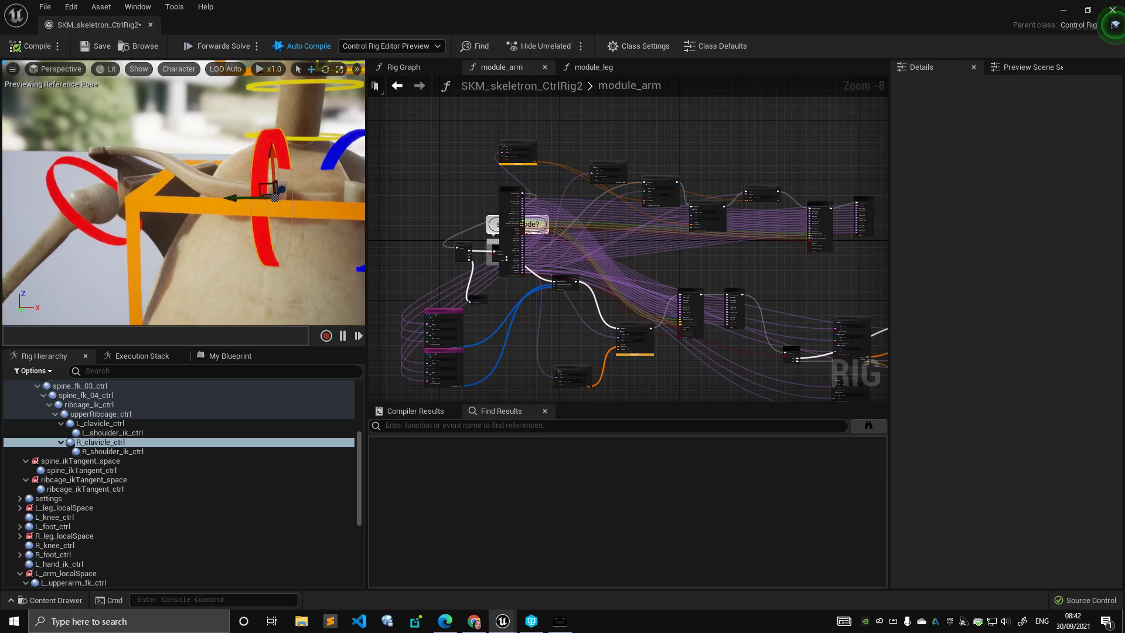
pyautogui.keyDown('alt'); pyautogui.moveTo(253, 193); pyautogui.dragTo(192, 192, button='right'); pyautogui.keyUp('alt')
pyautogui.keyDown('alt'); pyautogui.moveTo(184, 193); pyautogui.dragTo(246, 192, button='right'); pyautogui.keyUp('alt')
pyautogui.keyDown('alt'); pyautogui.moveTo(161, 187); pyautogui.dragTo(332, 170, button='middle'); pyautogui.keyUp('alt')
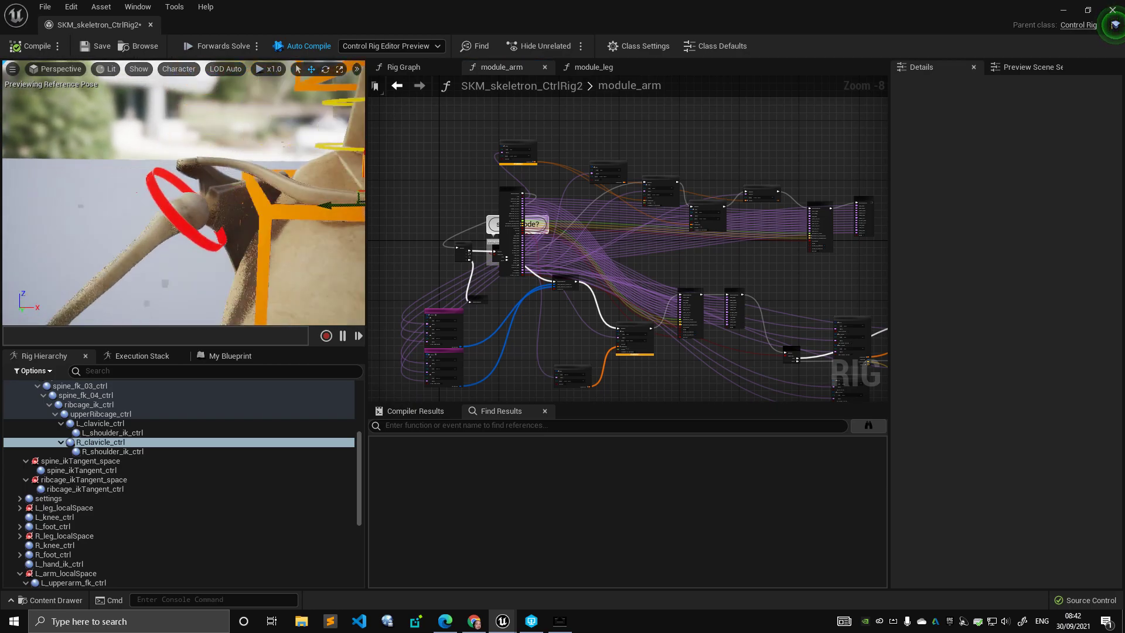
pyautogui.keyDown('alt'); pyautogui.moveTo(331, 219); pyautogui.dragTo(235, 205); pyautogui.keyUp('alt')
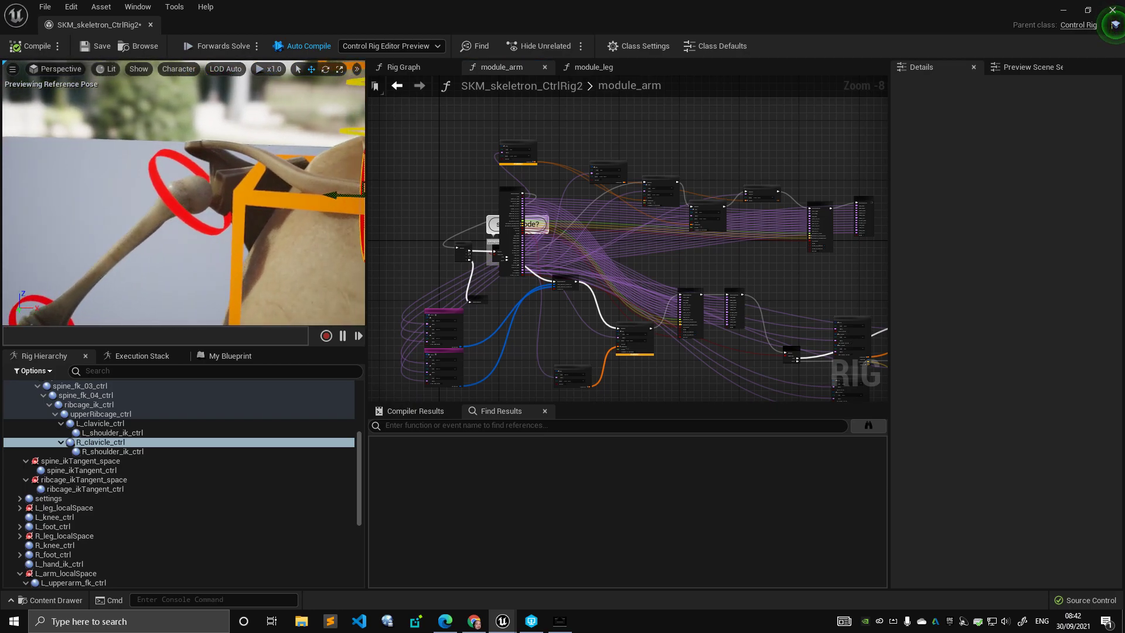
pyautogui.keyDown('alt'); pyautogui.moveTo(234, 205); pyautogui.dragTo(193, 205, button='right'); pyautogui.keyUp('alt')
# Step: Select R_arm_worldSpace in the hierarchy and inspect the global controls it is parented under
pyautogui.scroll(-6, 108, 568)
pyautogui.click(104, 574)
pyautogui.scroll(10, 125, 424)
pyautogui.keyDown('alt'); pyautogui.moveTo(275, 251); pyautogui.dragTo(223, 252, button='right'); pyautogui.keyUp('alt')
pyautogui.keyDown('alt'); pyautogui.moveTo(276, 310); pyautogui.dragTo(283, 251, button='middle'); pyautogui.keyUp('alt')
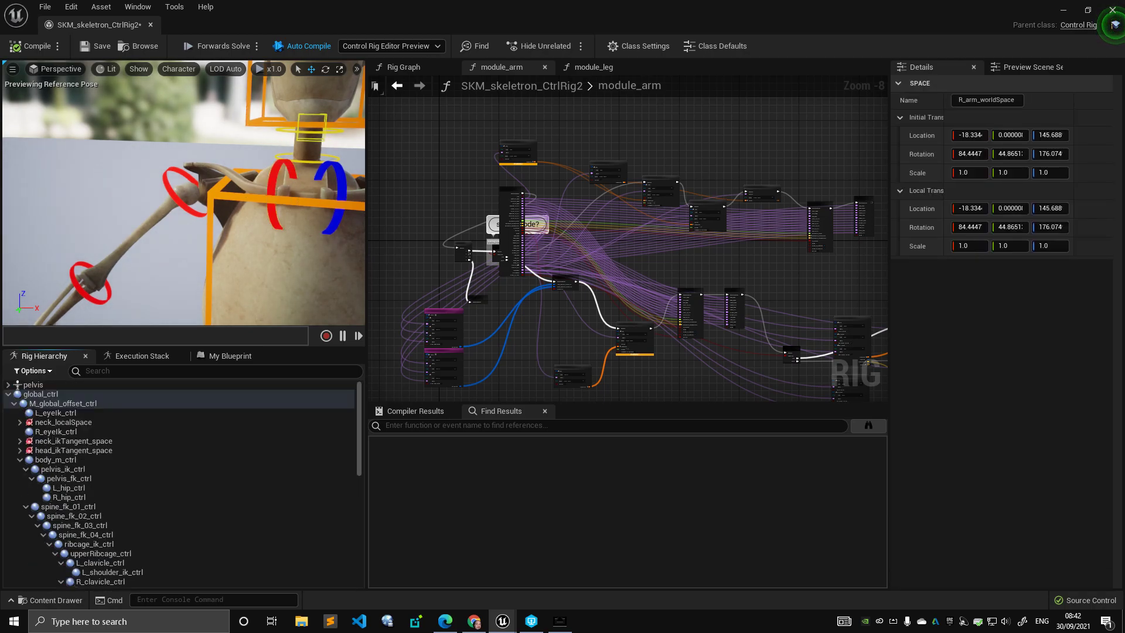
# Step: Select M_global_offset_ctrl and examine its position at the feet relative to the upper body
pyautogui.click(276, 258)
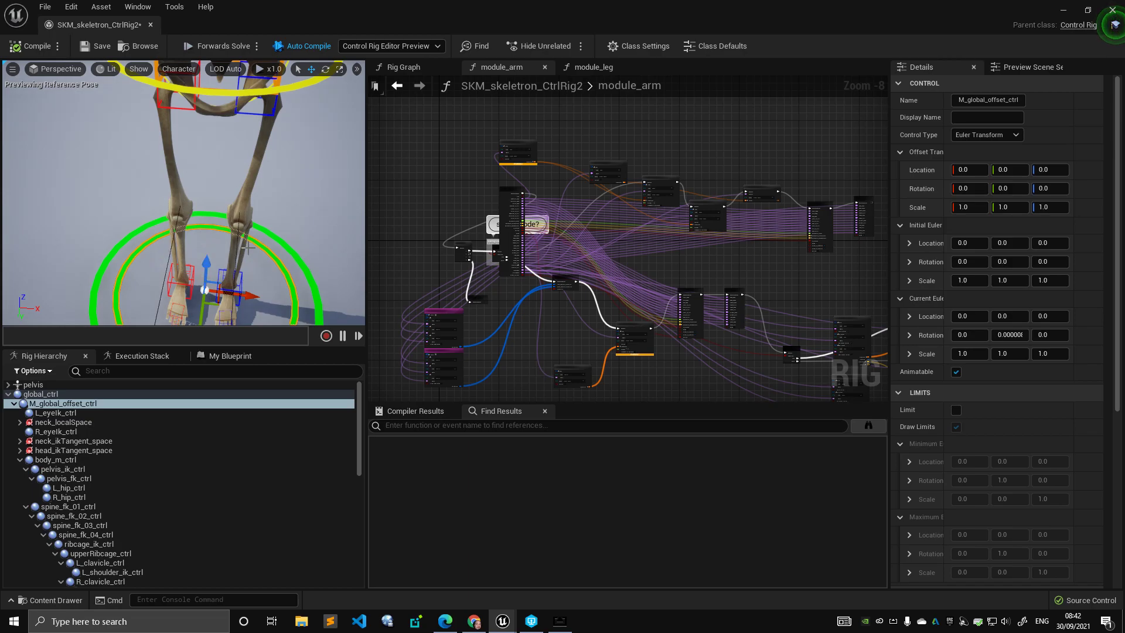
pyautogui.keyDown('alt'); pyautogui.moveTo(260, 255); pyautogui.dragTo(251, 246); pyautogui.keyUp('alt')
pyautogui.keyDown('alt'); pyautogui.moveTo(252, 246); pyautogui.dragTo(250, 200, button='middle'); pyautogui.keyUp('alt')
pyautogui.keyDown('alt'); pyautogui.moveTo(249, 234); pyautogui.dragTo(240, 211); pyautogui.keyUp('alt')
pyautogui.keyDown('alt'); pyautogui.moveTo(241, 261); pyautogui.dragTo(200, 273, button='right'); pyautogui.keyUp('alt')
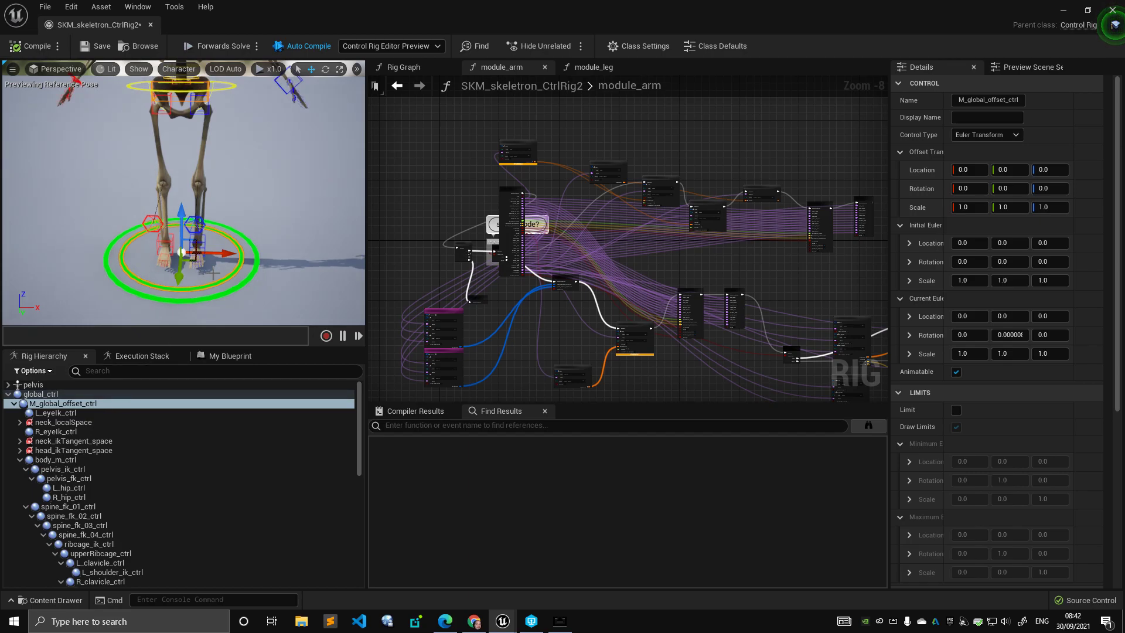
pyautogui.keyDown('alt'); pyautogui.moveTo(196, 261); pyautogui.dragTo(195, 319, button='middle'); pyautogui.keyUp('alt')
pyautogui.keyDown('alt'); pyautogui.moveTo(195, 261); pyautogui.dragTo(258, 251, button='right'); pyautogui.keyUp('alt')
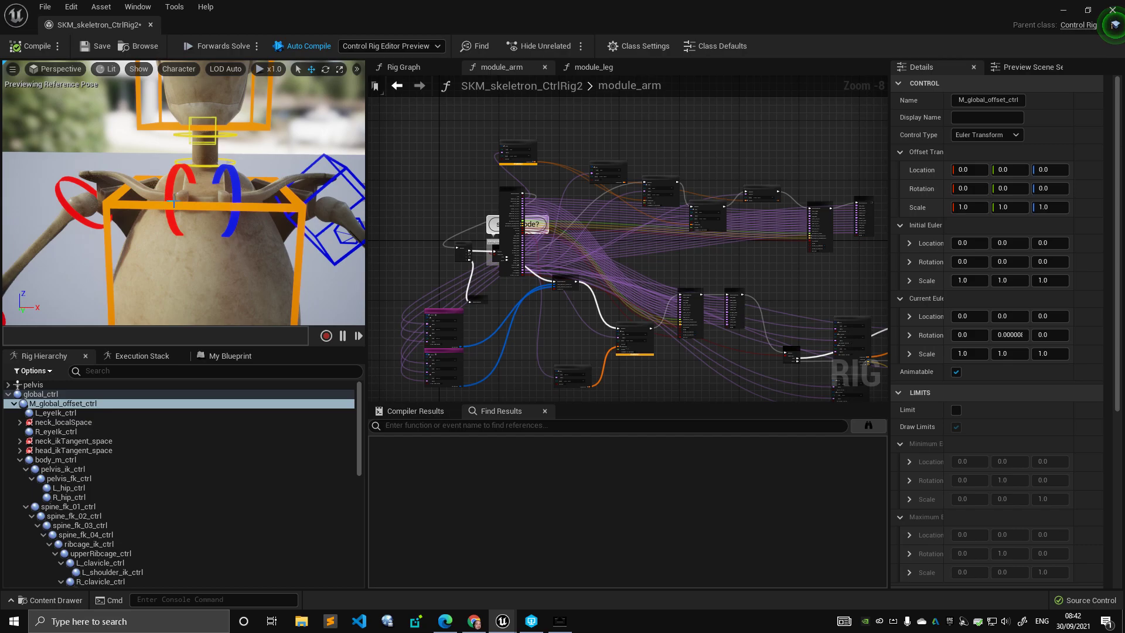
# Step: Select R_clavicle_ctrl and R_upperarm_fk_ctrl in turn to compare their places in the hierarchy
pyautogui.click(173, 201)
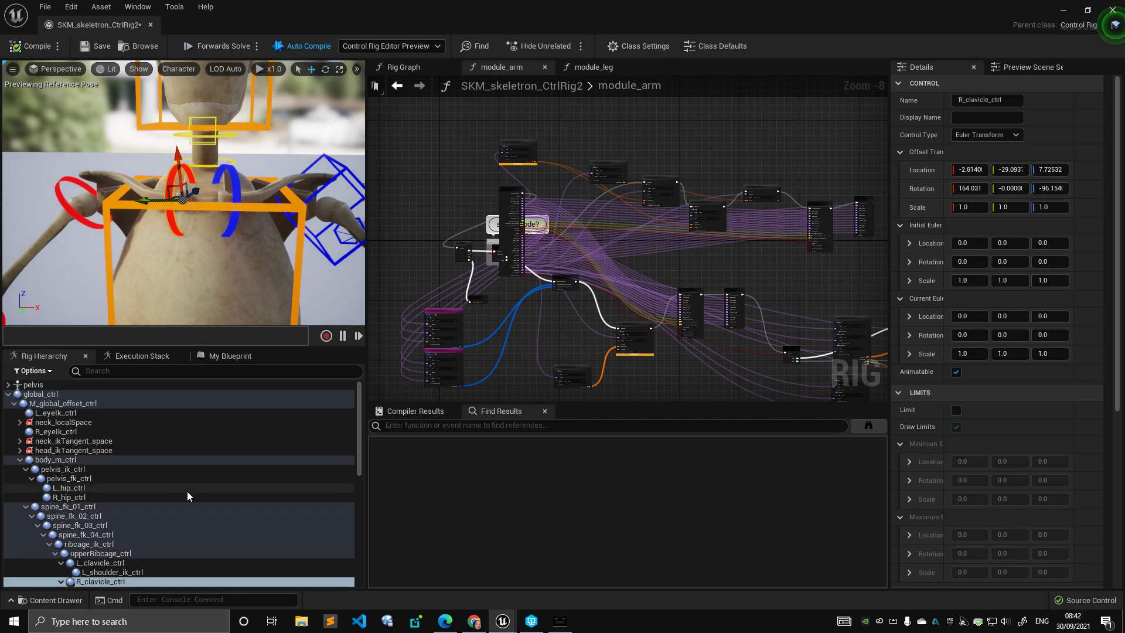
pyautogui.scroll(-1, 171, 521)
pyautogui.keyDown('alt'); pyautogui.moveTo(204, 244); pyautogui.dragTo(364, 261, button='middle'); pyautogui.keyUp('alt')
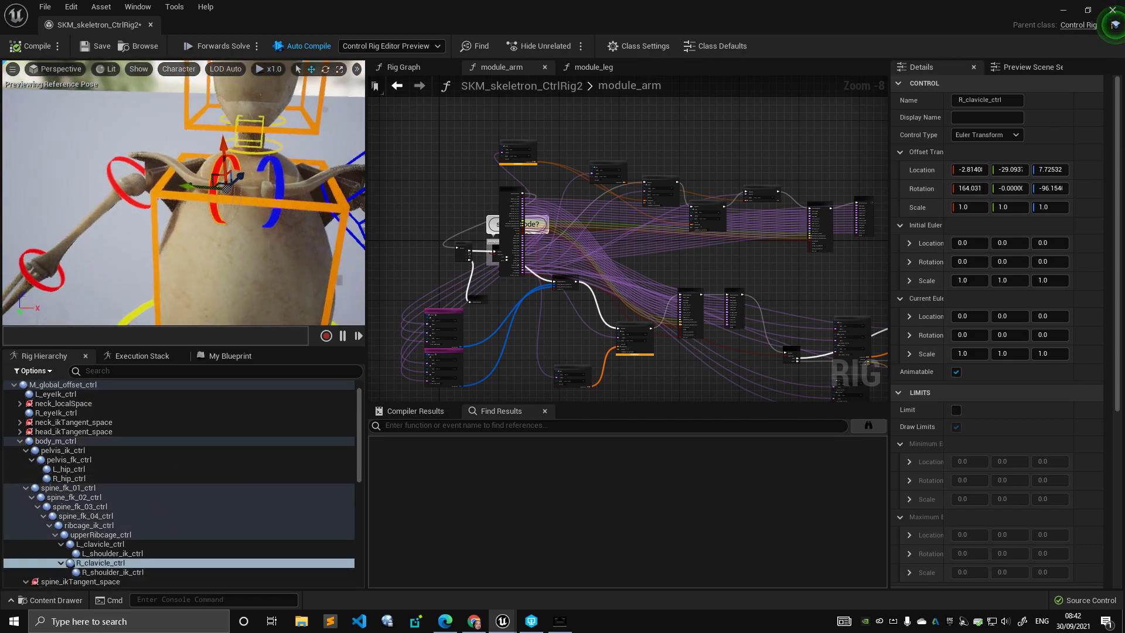
pyautogui.click(226, 222)
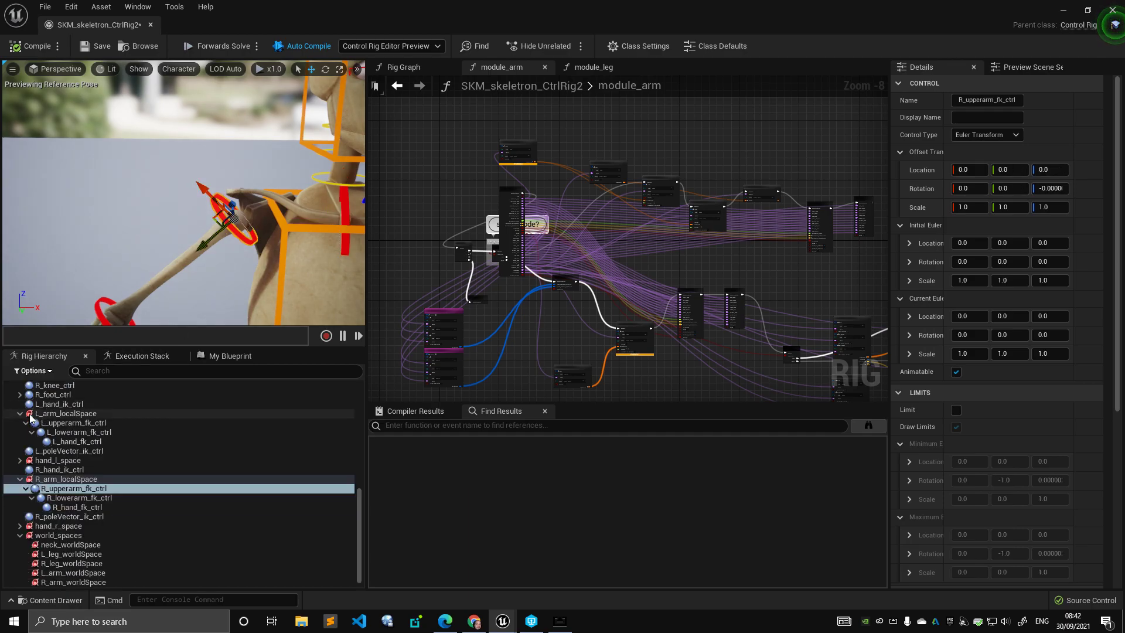
# Step: Collapse L_arm_localSpace, R_arm_localSpace and world_spaces in the rig hierarchy
pyautogui.click(19, 413)
pyautogui.click(20, 471)
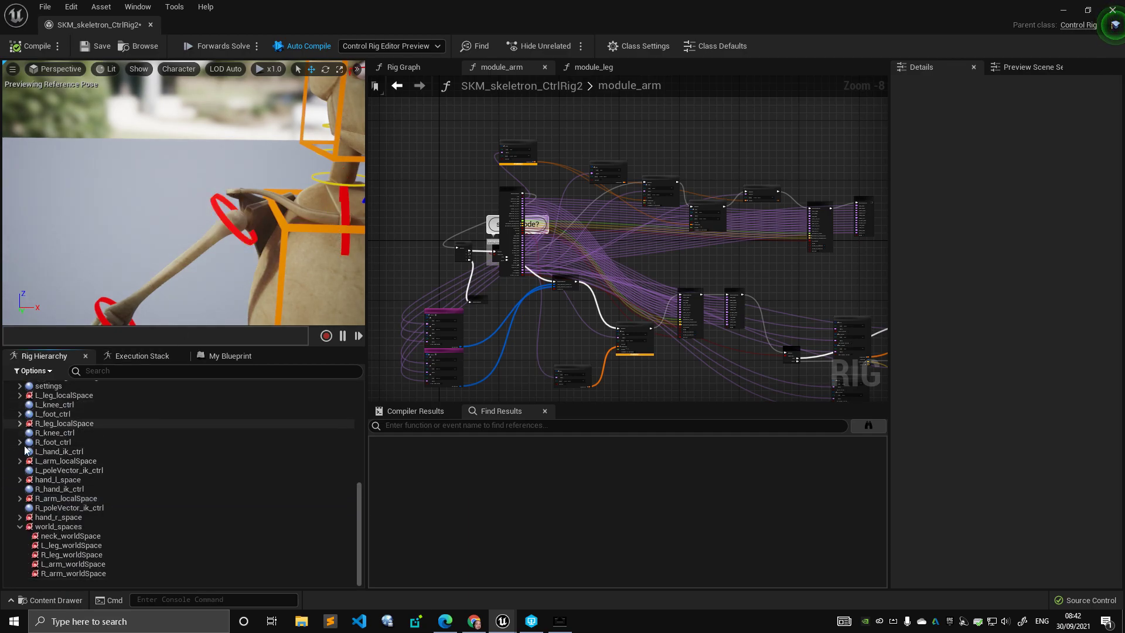
pyautogui.click(19, 526)
pyautogui.keyDown('alt'); pyautogui.moveTo(176, 234); pyautogui.dragTo(181, 266, button='right'); pyautogui.keyUp('alt')
# Step: Move the Branch node lower and the upper Project to new Parent node slightly higher in the module_arm graph
pyautogui.moveTo(549, 281); pyautogui.dragTo(469, 219, button='right')
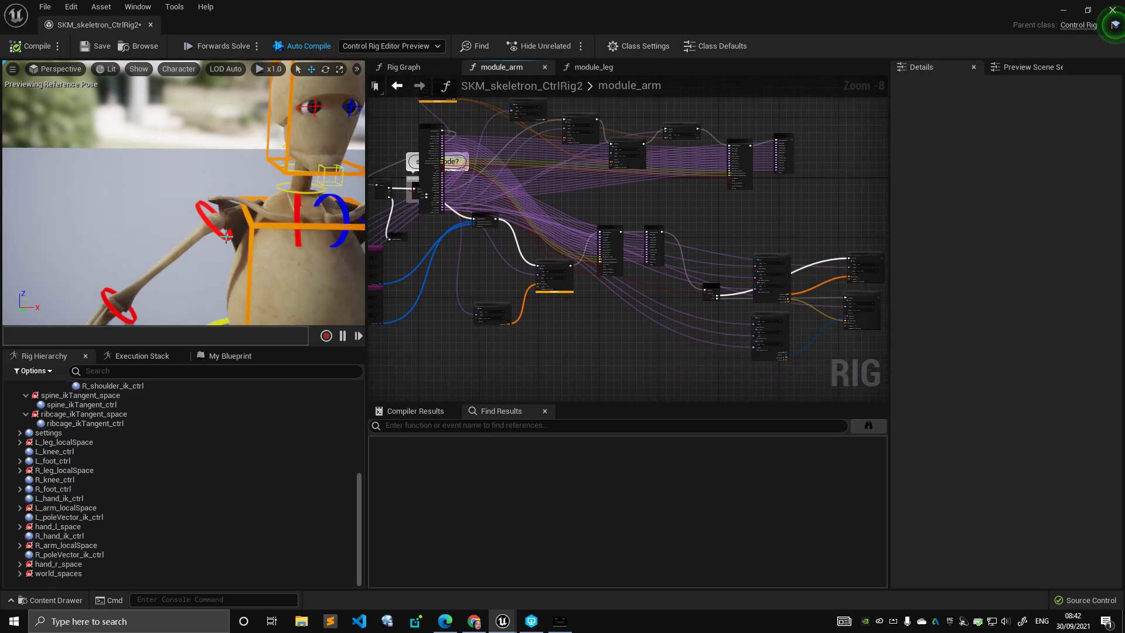
pyautogui.scroll(5, 581, 221)
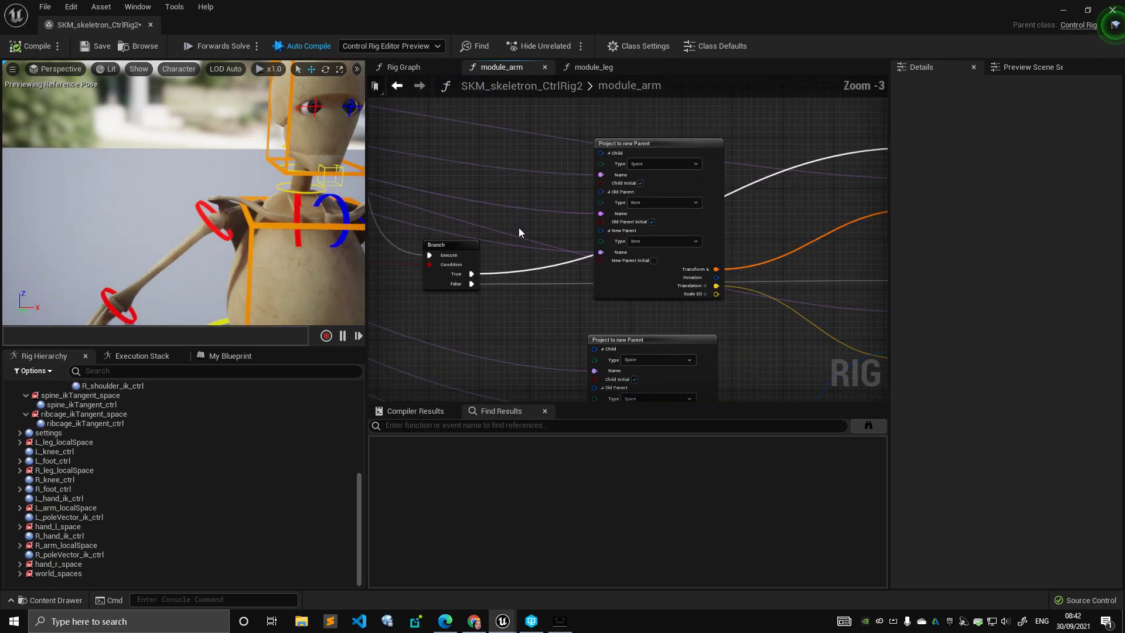
pyautogui.moveTo(469, 249); pyautogui.dragTo(496, 277)
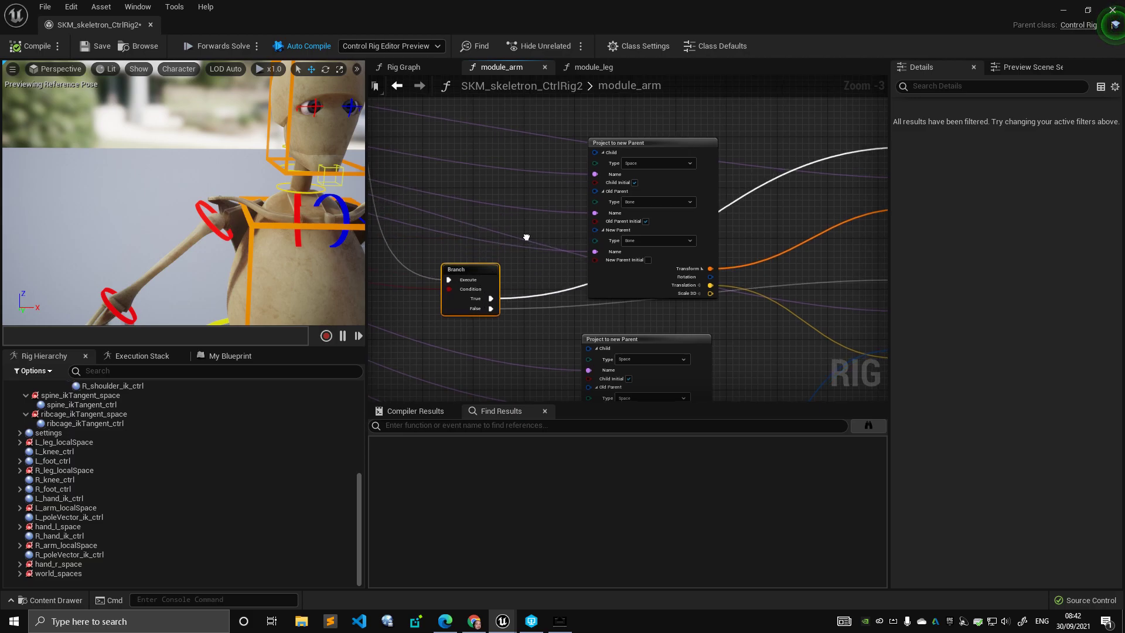
pyautogui.moveTo(638, 208); pyautogui.dragTo(503, 179, button='right')
pyautogui.moveTo(545, 156); pyautogui.dragTo(532, 137)
pyautogui.moveTo(234, 194); pyautogui.dragTo(265, 199, button='right')
pyautogui.moveTo(493, 268); pyautogui.dragTo(686, 295, button='right')
pyautogui.moveTo(525, 275)
pyautogui.mouseDown()
pyautogui.moveTo(498, 293)
pyautogui.moveTo(540, 286)
pyautogui.mouseUp()
pyautogui.scroll(-4, 328, 235)
pyautogui.moveTo(328, 234); pyautogui.dragTo(223, 191, button='middle')
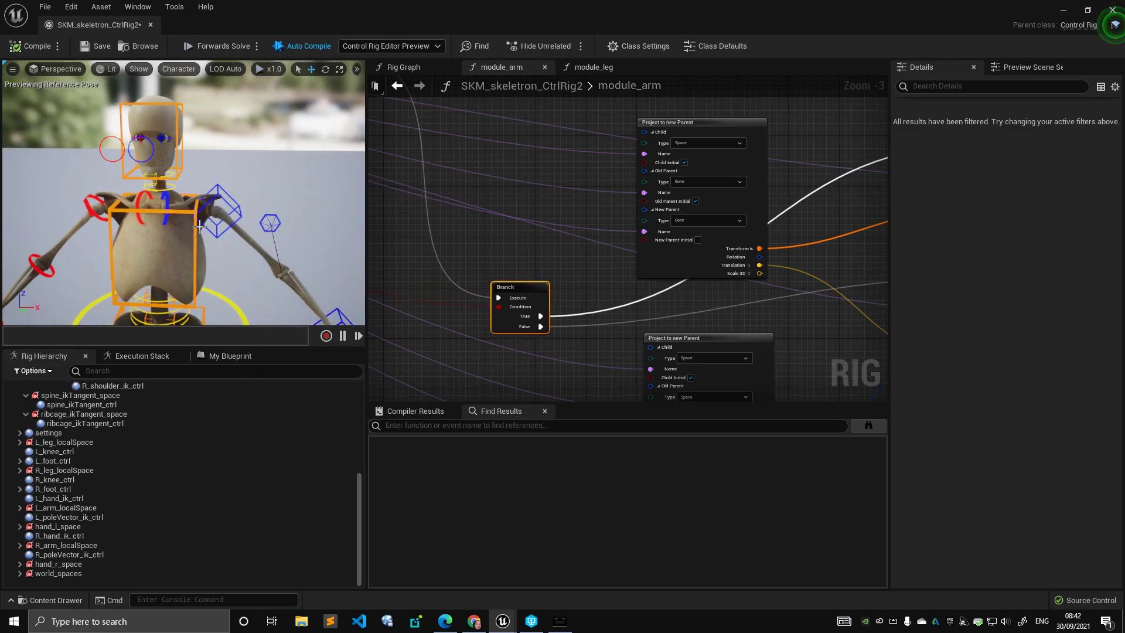
pyautogui.click(199, 225)
pyautogui.moveTo(180, 239); pyautogui.dragTo(194, 255)
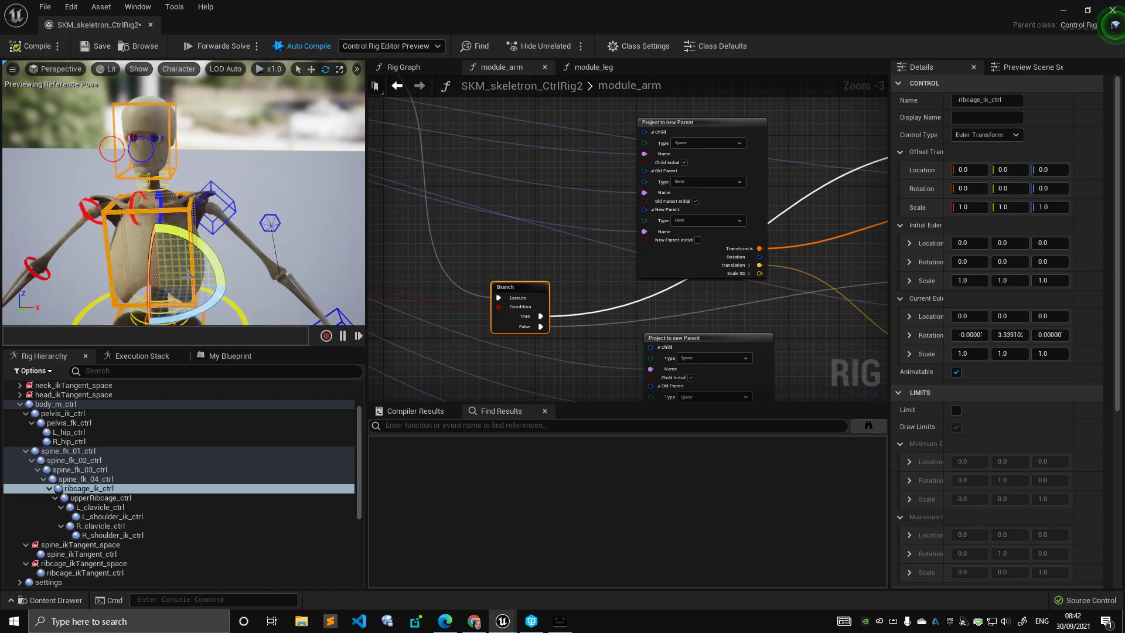
pyautogui.hotkey('ctrl', 'z')
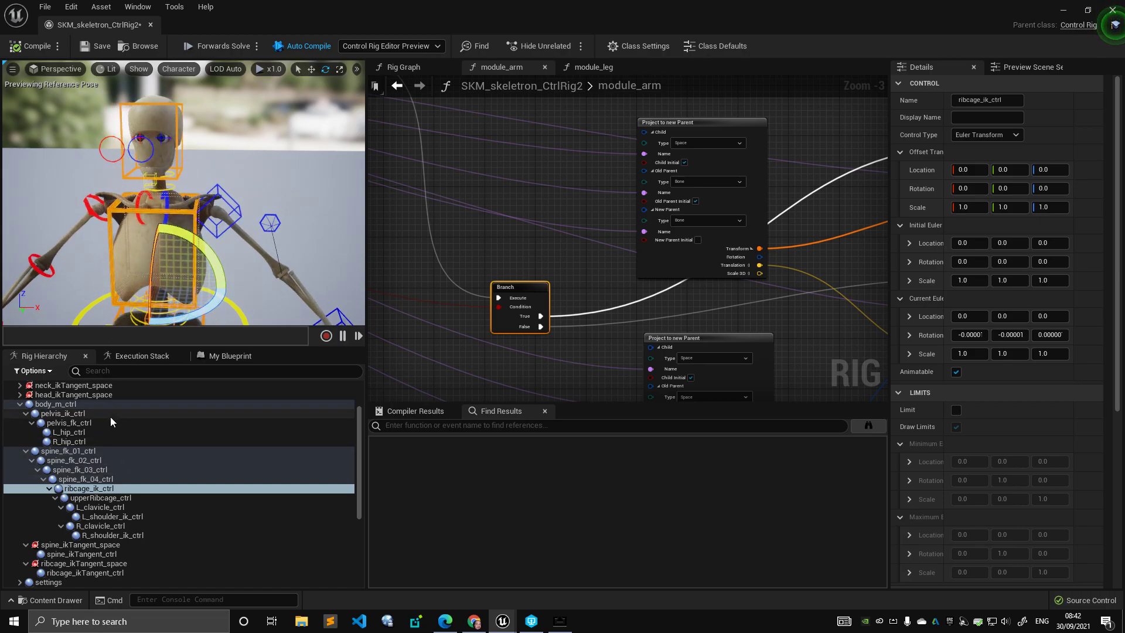
# Step: Switch the left arm to FK through the L_arm_fkIk setting and tilt ribcage_ik_ctrl sideways
pyautogui.scroll(-6, 115, 466)
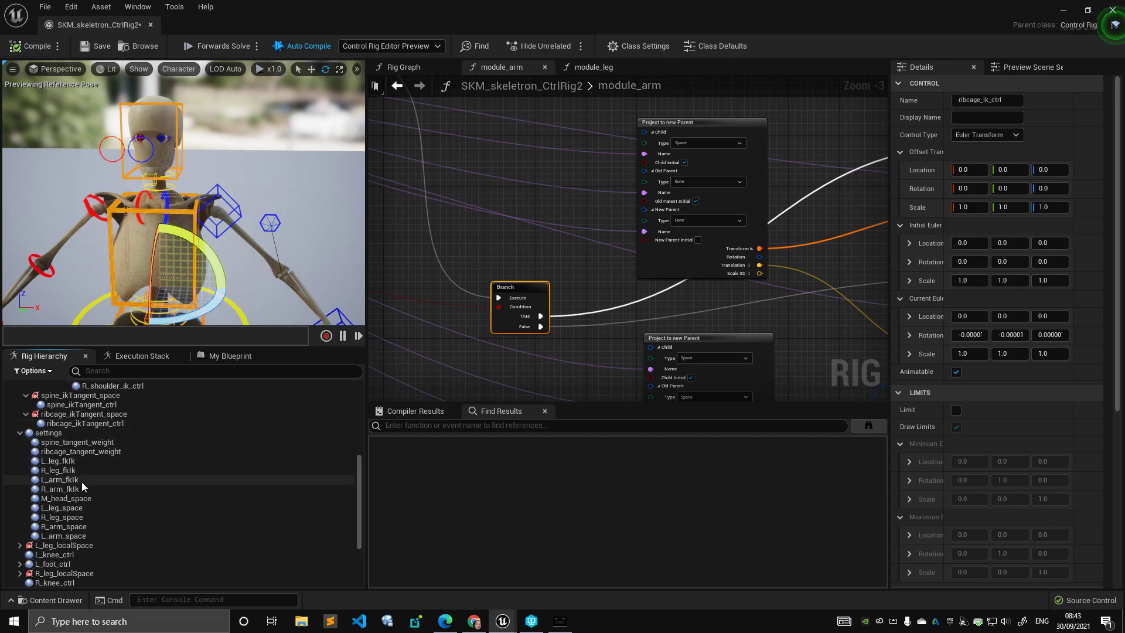
pyautogui.click(80, 479)
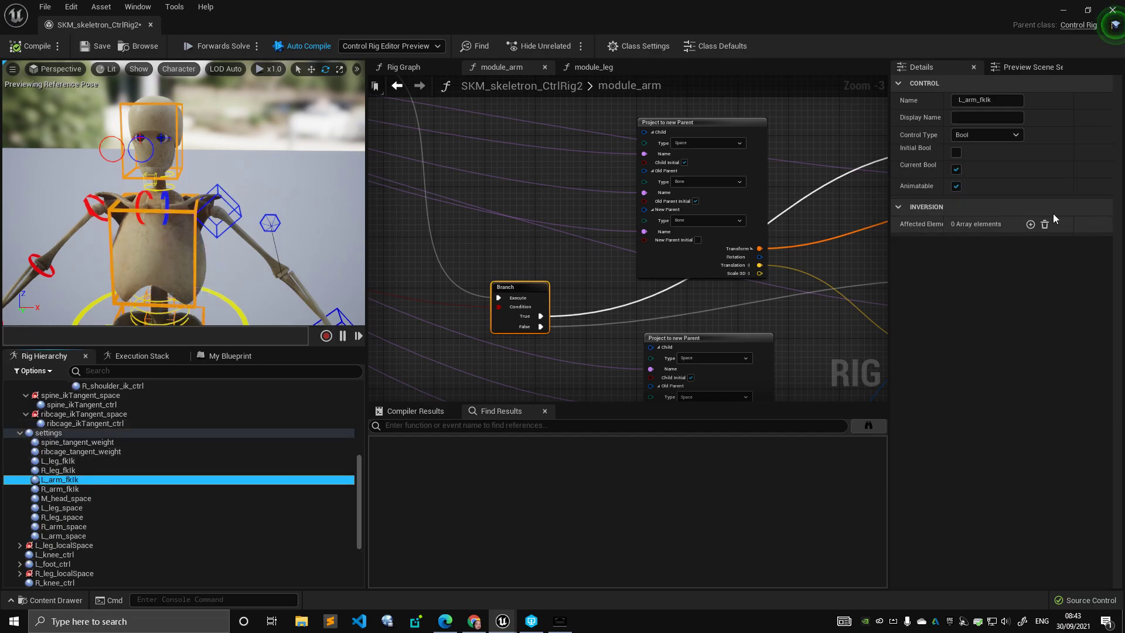
pyautogui.click(195, 246)
pyautogui.moveTo(201, 244)
pyautogui.mouseDown()
pyautogui.moveTo(248, 287)
pyautogui.moveTo(211, 234)
pyautogui.mouseUp()
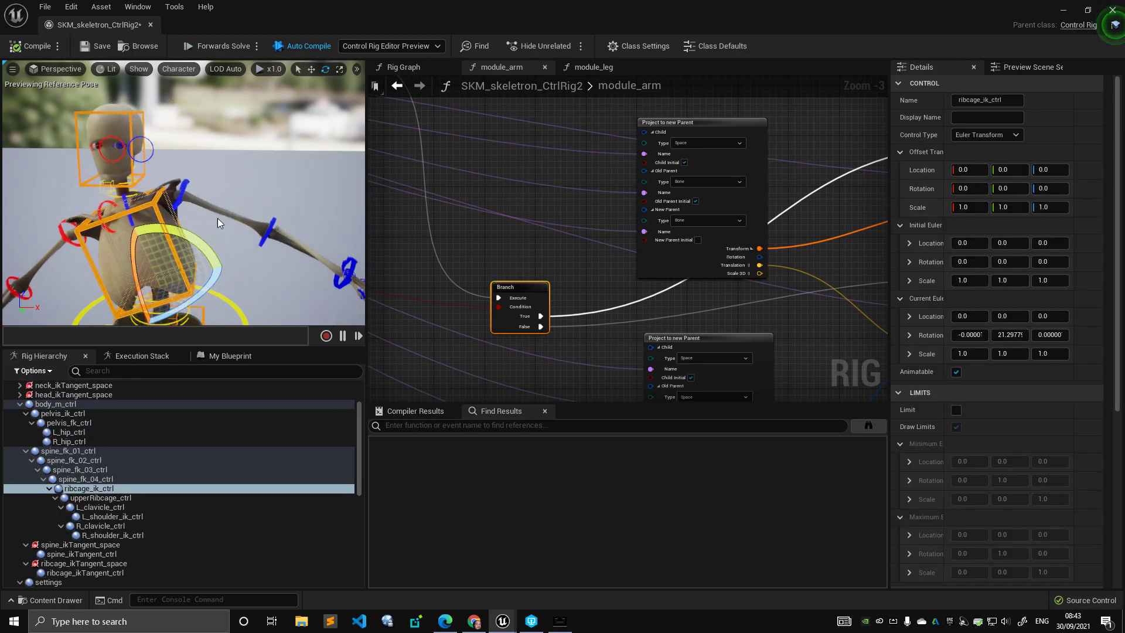
pyautogui.rightClick(533, 251)
pyautogui.moveTo(515, 287); pyautogui.dragTo(476, 275)
pyautogui.moveTo(179, 225)
pyautogui.mouseDown()
pyautogui.moveTo(237, 257)
pyautogui.moveTo(170, 224)
pyautogui.mouseUp()
# Step: Place the upper Project to new Parent node directly above the Branch node
pyautogui.moveTo(532, 246); pyautogui.dragTo(412, 281, button='right')
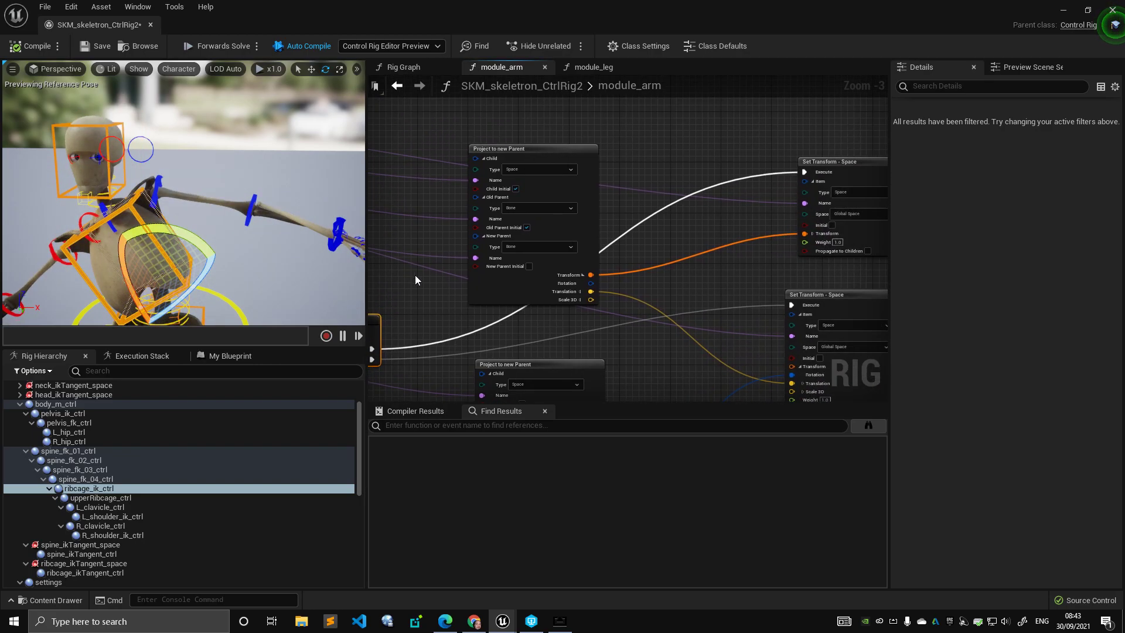
pyautogui.moveTo(517, 294); pyautogui.dragTo(476, 270)
pyautogui.scroll(-1, 445, 267)
pyautogui.moveTo(445, 267); pyautogui.dragTo(544, 297, button='right')
pyautogui.scroll(-1, 547, 302)
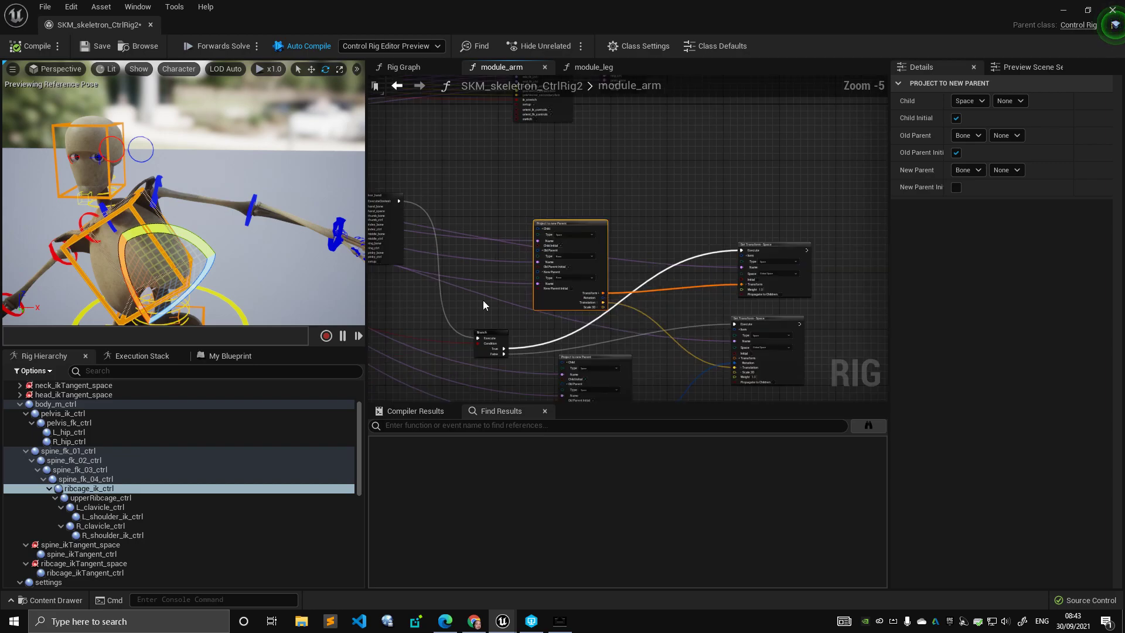
pyautogui.scroll(3, 398, 298)
pyautogui.moveTo(709, 313); pyautogui.dragTo(535, 297)
pyautogui.scroll(1, 579, 206)
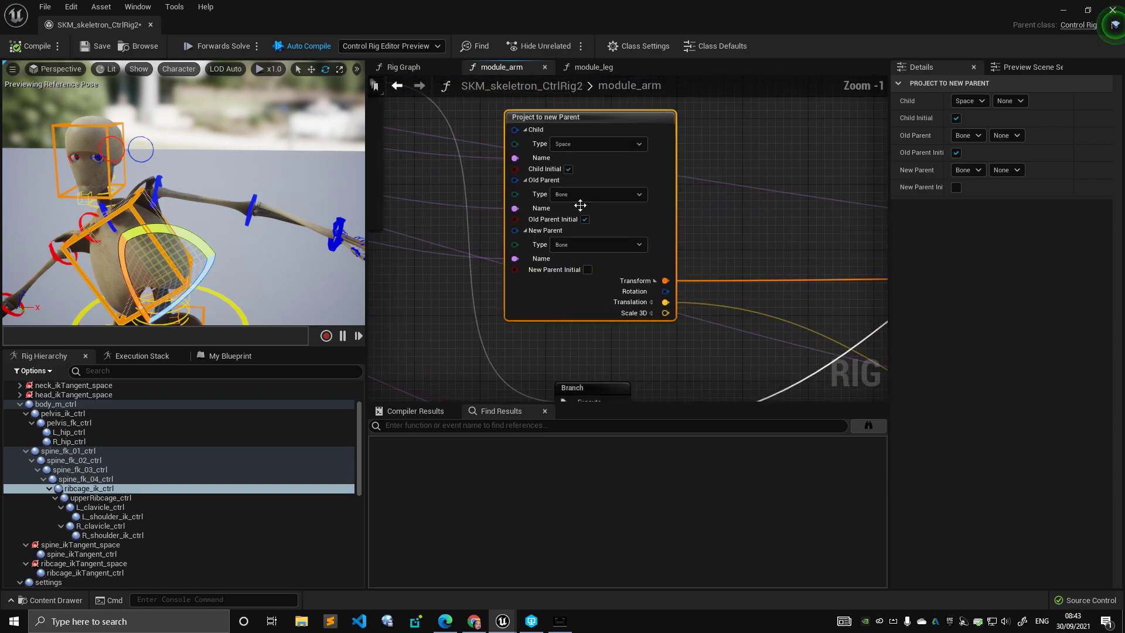
# Step: Shift the upper Project to new Parent node back toward the Set Transform nodes and examine its Child, Old Parent and New Parent inputs
pyautogui.moveTo(575, 297); pyautogui.dragTo(514, 278, button='right')
pyautogui.scroll(-2, 514, 278)
pyautogui.moveTo(540, 288); pyautogui.dragTo(618, 285)
pyautogui.scroll(2, 615, 280)
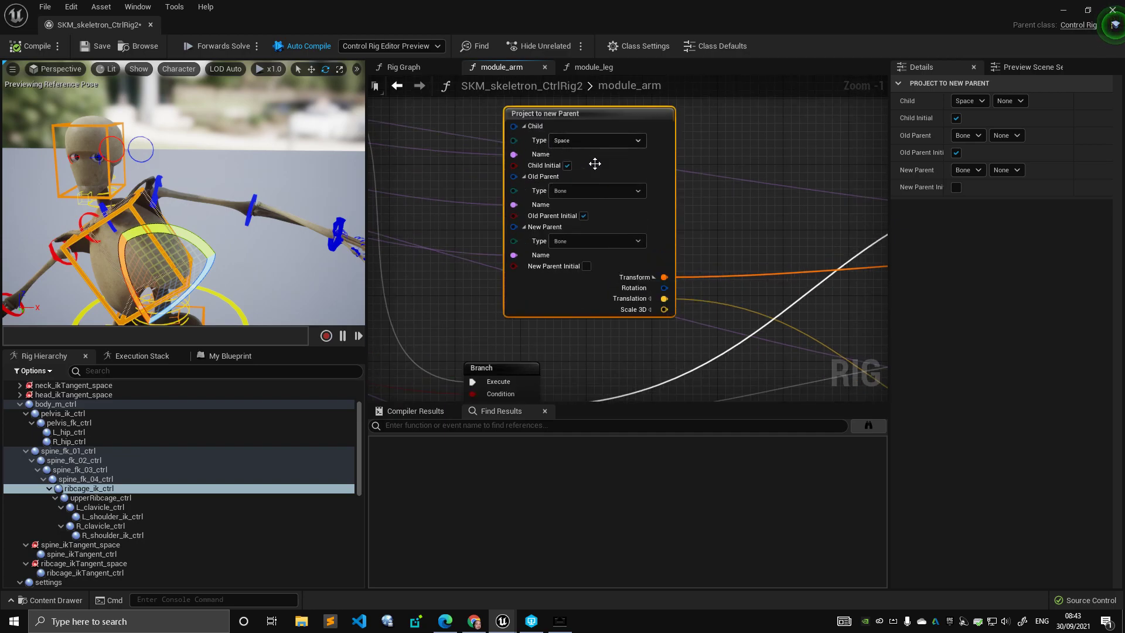
pyautogui.moveTo(701, 258); pyautogui.dragTo(549, 227, button='right')
pyautogui.moveTo(505, 183); pyautogui.dragTo(530, 242, button='right')
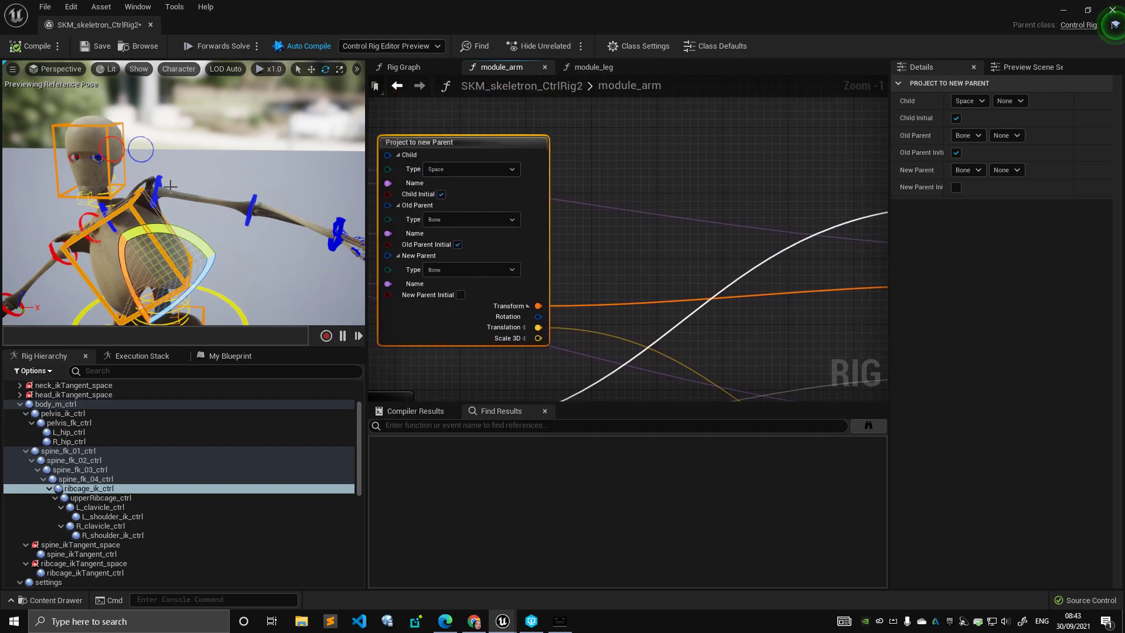
# Step: Expand the Transform input of the upper Set Transform - Space node to show its rotation, translation and scale
pyautogui.moveTo(583, 267); pyautogui.dragTo(467, 234, button='right')
pyautogui.scroll(-2, 467, 234)
pyautogui.moveTo(707, 257); pyautogui.dragTo(545, 243, button='right')
pyautogui.scroll(2, 546, 243)
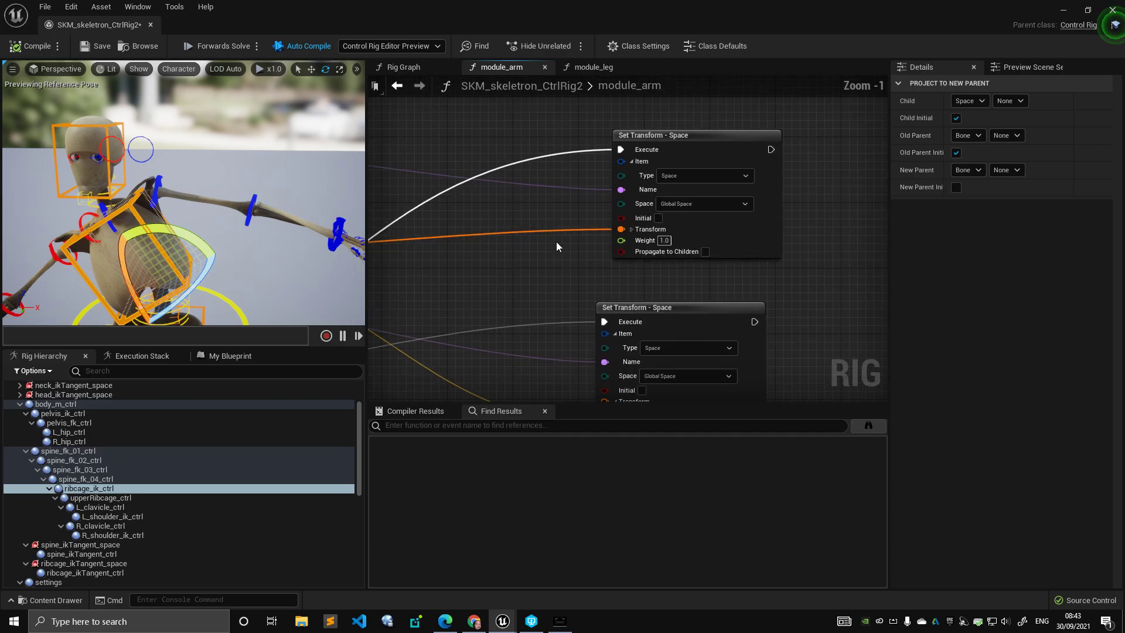
pyautogui.click(631, 229)
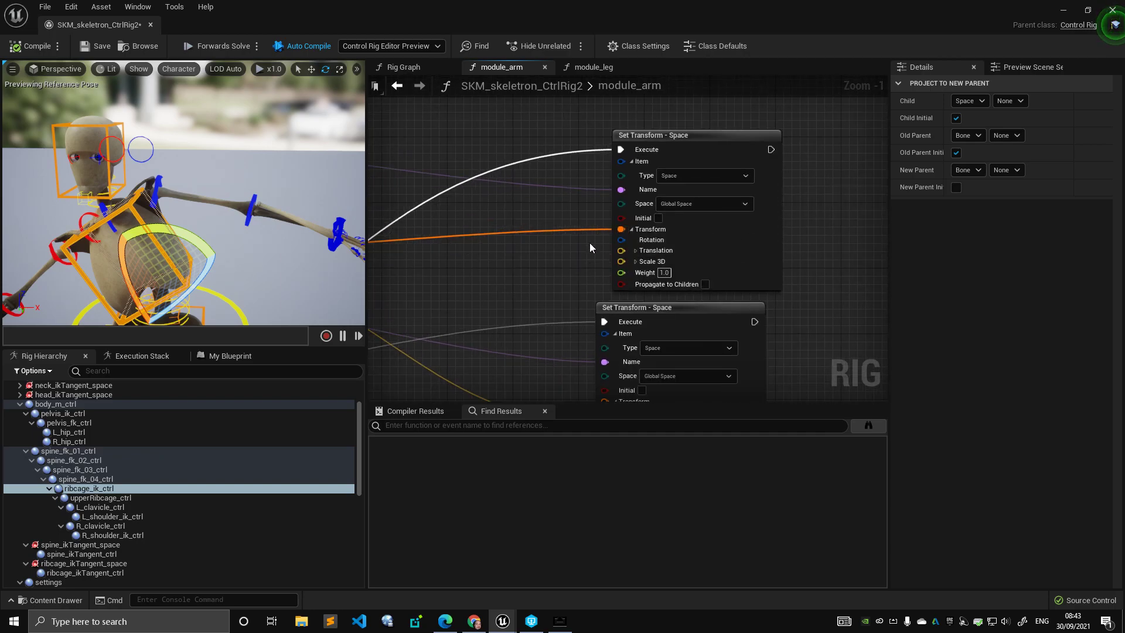
# Step: Move the upper Project to new Parent node closer to the Set Transform - Space nodes and select the Branch node
pyautogui.moveTo(474, 257); pyautogui.dragTo(638, 254, button='right')
pyautogui.scroll(-2, 639, 255)
pyautogui.moveTo(431, 239); pyautogui.dragTo(583, 233)
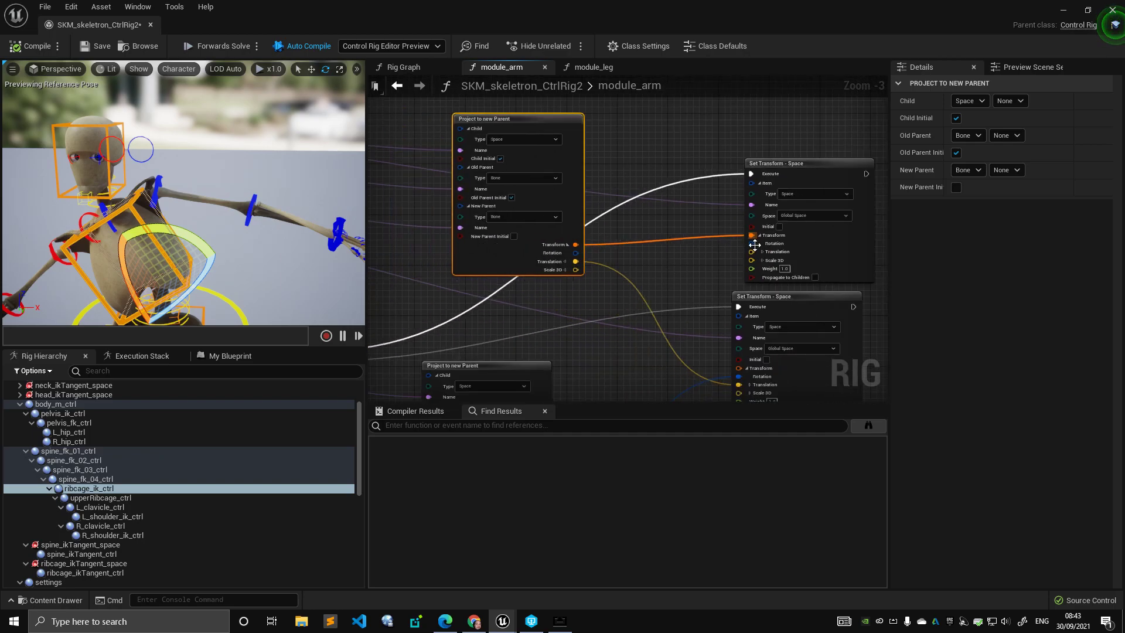
pyautogui.moveTo(469, 258); pyautogui.dragTo(570, 238, button='right')
pyautogui.moveTo(570, 238); pyautogui.dragTo(601, 270)
pyautogui.moveTo(393, 288); pyautogui.dragTo(497, 260, button='right')
pyautogui.click(485, 279)
# Step: Rotate ribcage_ik_ctrl back upright and bring the lower Project to new Parent node into focus
pyautogui.moveTo(205, 245); pyautogui.dragTo(240, 296)
pyautogui.moveTo(226, 201); pyautogui.dragTo(214, 199, button='right')
pyautogui.keyDown('alt'); pyautogui.moveTo(215, 199); pyautogui.dragTo(189, 197); pyautogui.keyUp('alt')
pyautogui.moveTo(526, 278); pyautogui.dragTo(466, 198, button='right')
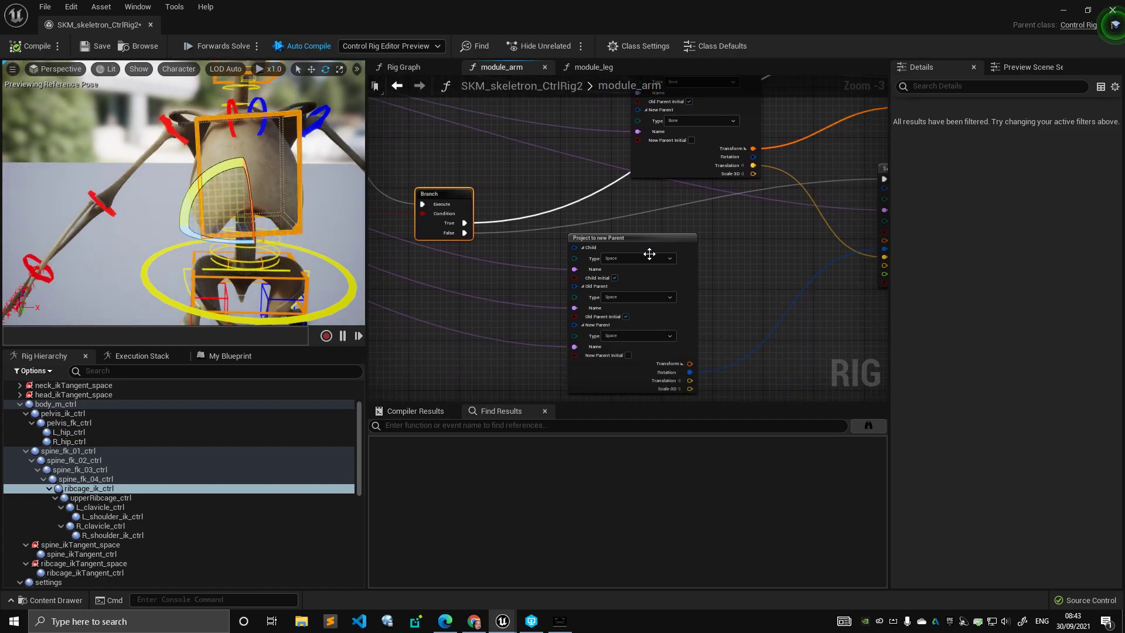
# Step: Shift the upper Project to new Parent node slightly and examine how its Transform and Translation outputs feed the Set Transform - Space nodes
pyautogui.click(651, 247)
pyautogui.moveTo(734, 269); pyautogui.dragTo(650, 296, button='right')
pyautogui.scroll(-2, 650, 297)
pyautogui.moveTo(624, 241); pyautogui.dragTo(635, 255)
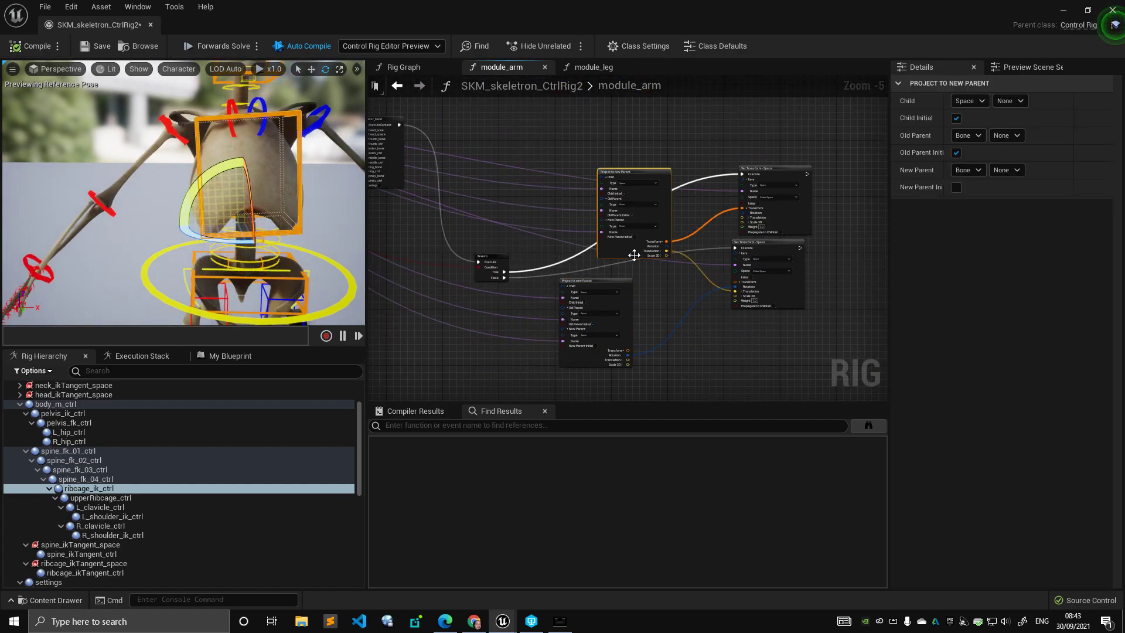
pyautogui.scroll(4, 645, 263)
pyautogui.moveTo(683, 275); pyautogui.dragTo(562, 263, button='right')
pyautogui.moveTo(504, 232); pyautogui.dragTo(521, 248)
pyautogui.scroll(1, 599, 276)
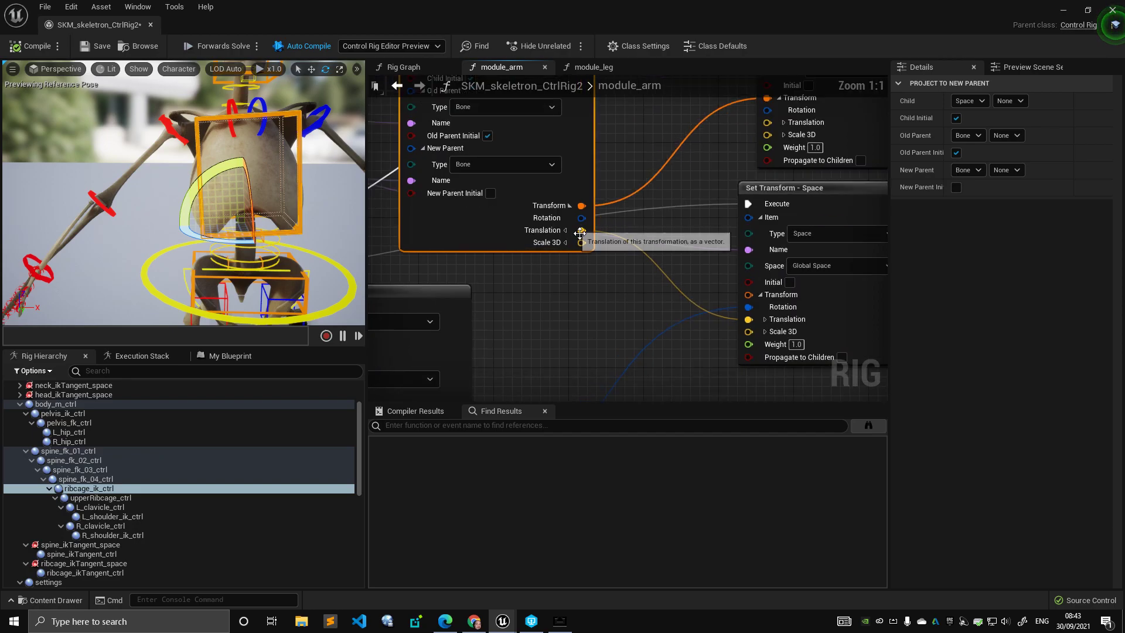
# Step: Set the viewport's bone drawing to All Hierarchy and inspect the bones around the shoulder
pyautogui.click(174, 73)
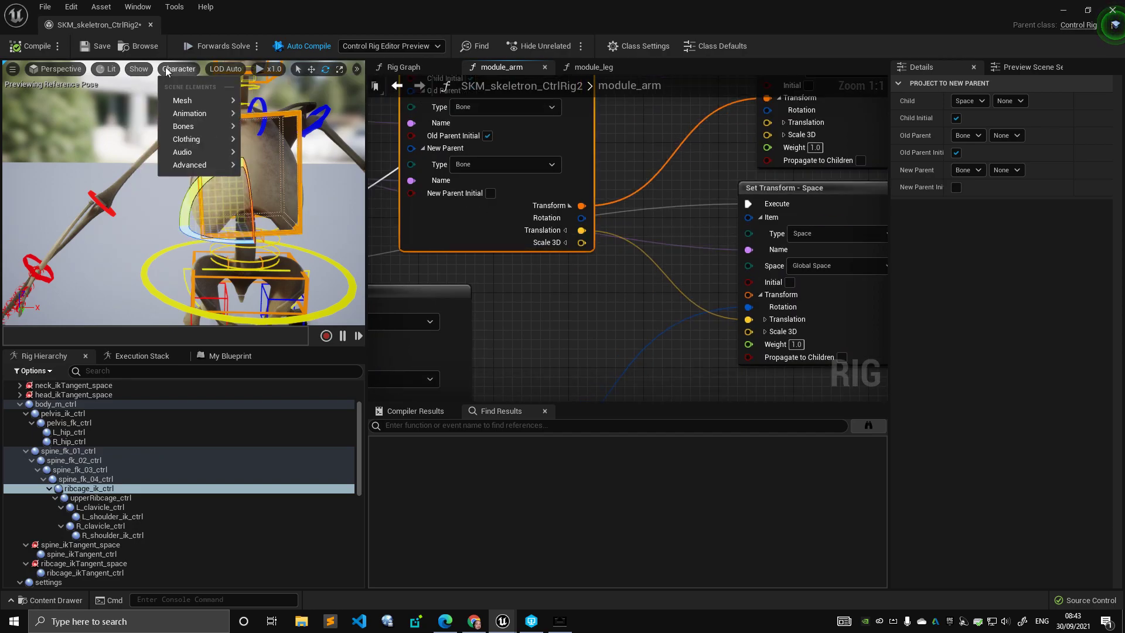
pyautogui.moveTo(230, 129)
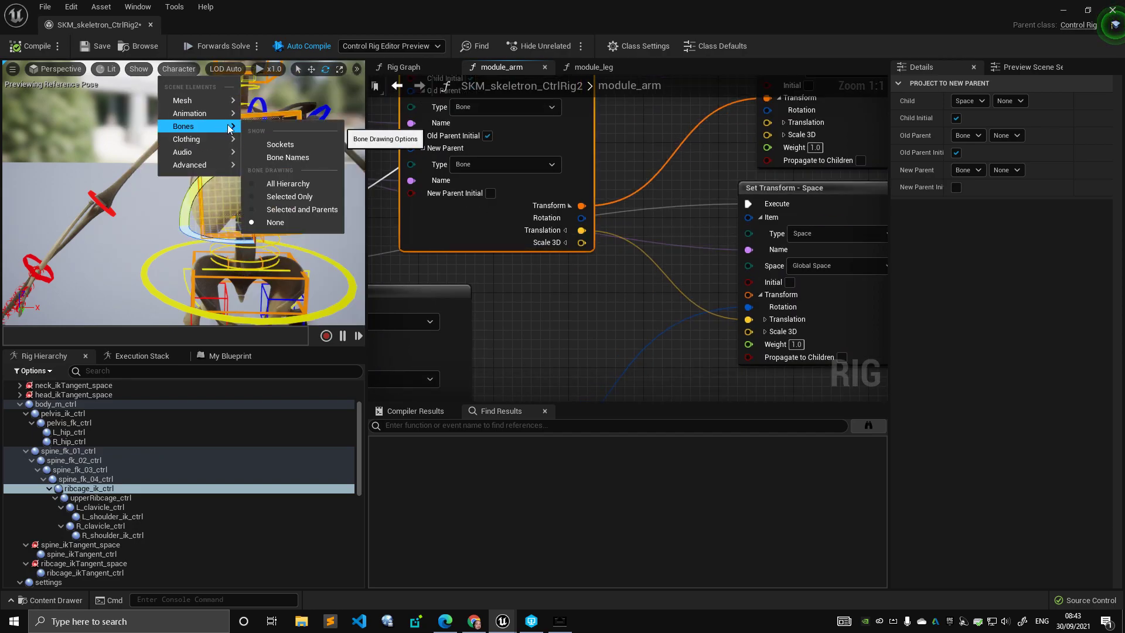
pyautogui.click(287, 184)
pyautogui.scroll(5, 287, 187)
pyautogui.moveTo(142, 159); pyautogui.dragTo(142, 182, button='middle')
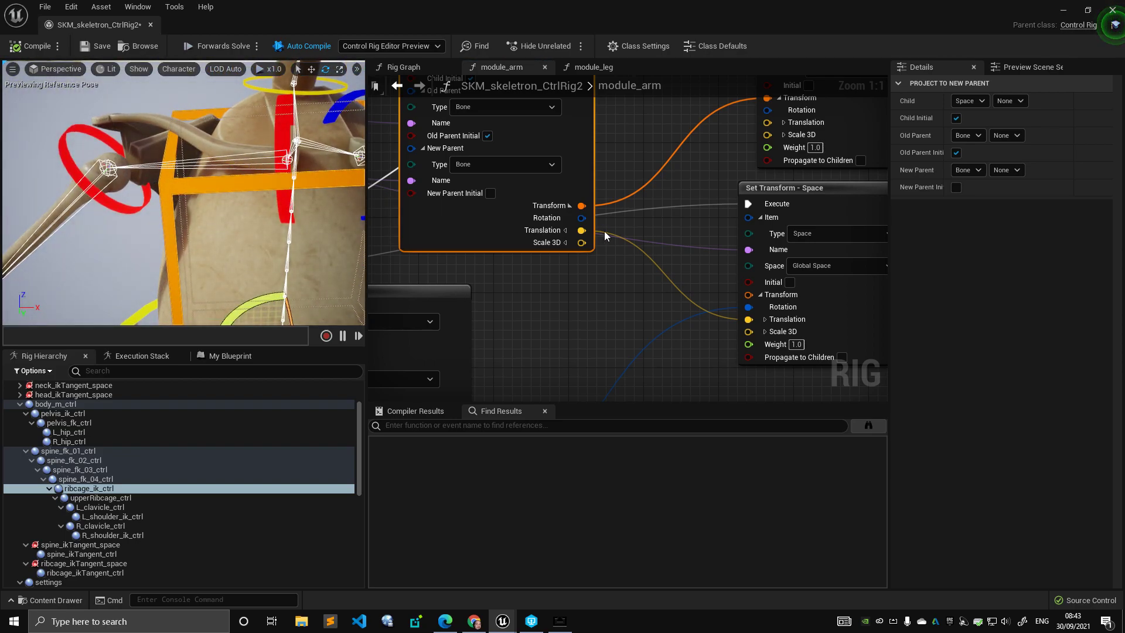
# Step: Select the lower Project to new Parent node and examine its Child, Old Parent and New Parent inputs and its Rotation output
pyautogui.moveTo(687, 305); pyautogui.dragTo(729, 258, button='right')
pyautogui.scroll(-3, 628, 273)
pyautogui.moveTo(532, 276); pyautogui.dragTo(591, 217, button='right')
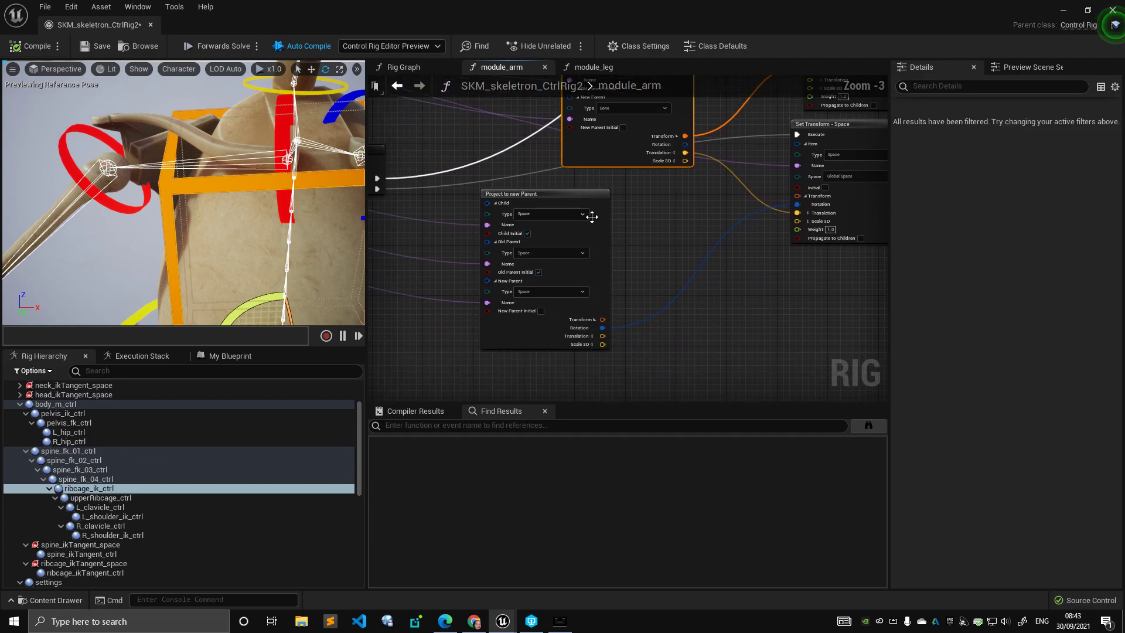
pyautogui.click(591, 216)
pyautogui.scroll(3, 673, 246)
pyautogui.keyDown('alt'); pyautogui.moveTo(235, 193); pyautogui.dragTo(158, 194, button='right'); pyautogui.keyUp('alt')
pyautogui.moveTo(182, 193); pyautogui.dragTo(158, 137, button='middle')
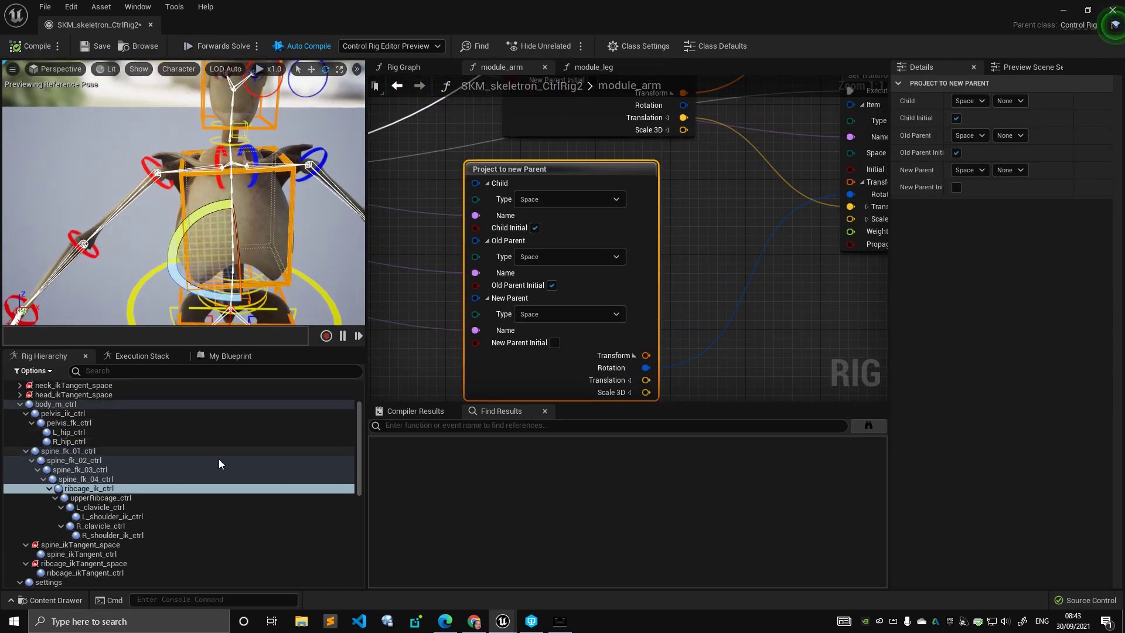
# Step: Select world_spaces at the end of the rig hierarchy and frame it in the viewport
pyautogui.scroll(-8, 217, 461)
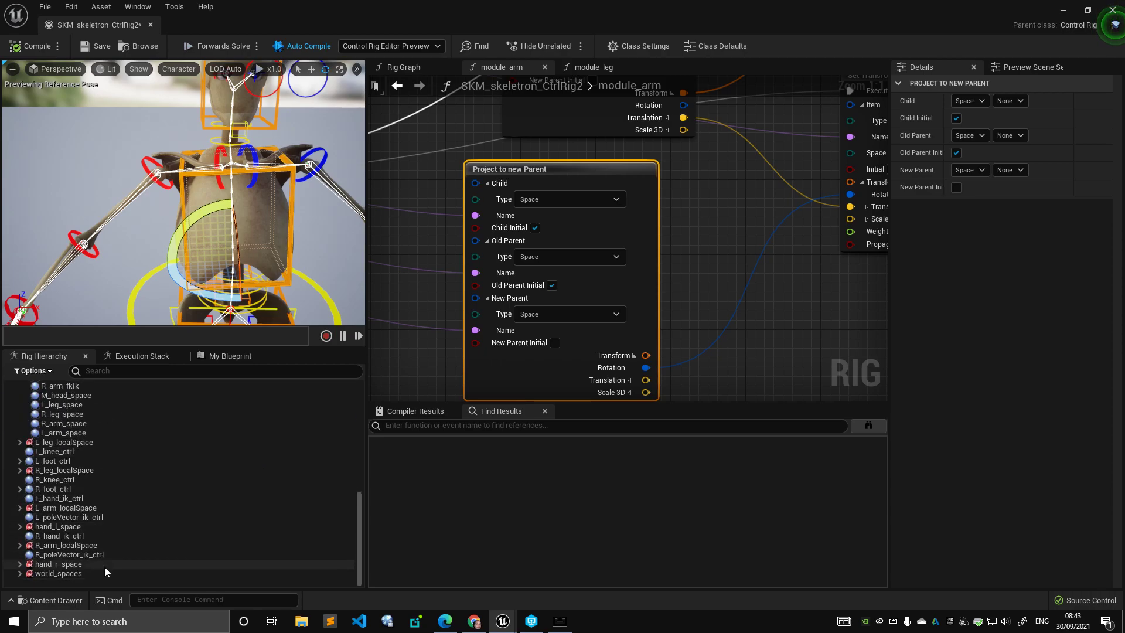
pyautogui.click(106, 573)
pyautogui.press('f')
pyautogui.scroll(2, 181, 194)
pyautogui.moveTo(181, 193); pyautogui.dragTo(137, 235, button='middle')
# Step: Try out rotating ribcage_ik_ctrl to show how the arms follow, and reset its rotation
pyautogui.click(215, 253)
pyautogui.scroll(3, 183, 192)
pyautogui.moveTo(184, 193); pyautogui.dragTo(183, 264, button='middle')
pyautogui.moveTo(264, 228); pyautogui.dragTo(225, 266)
pyautogui.moveTo(263, 198); pyautogui.dragTo(225, 136)
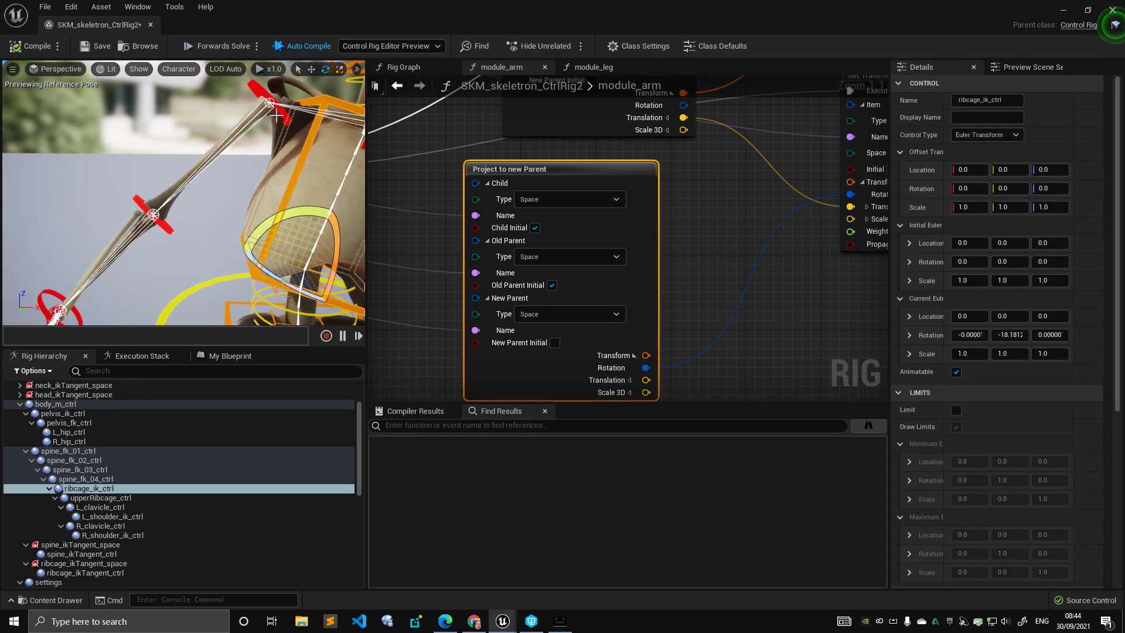
pyautogui.moveTo(315, 219); pyautogui.dragTo(289, 228)
pyautogui.hotkey('ctrl', 'g')
# Step: Tilt M_global_offset_ctrl at the skeleton's feet as a test, return it upright and clear the selection
pyautogui.keyDown('alt'); pyautogui.moveTo(176, 235); pyautogui.dragTo(108, 190, button='right'); pyautogui.keyUp('alt')
pyautogui.moveTo(230, 269); pyautogui.dragTo(251, 279, button='right')
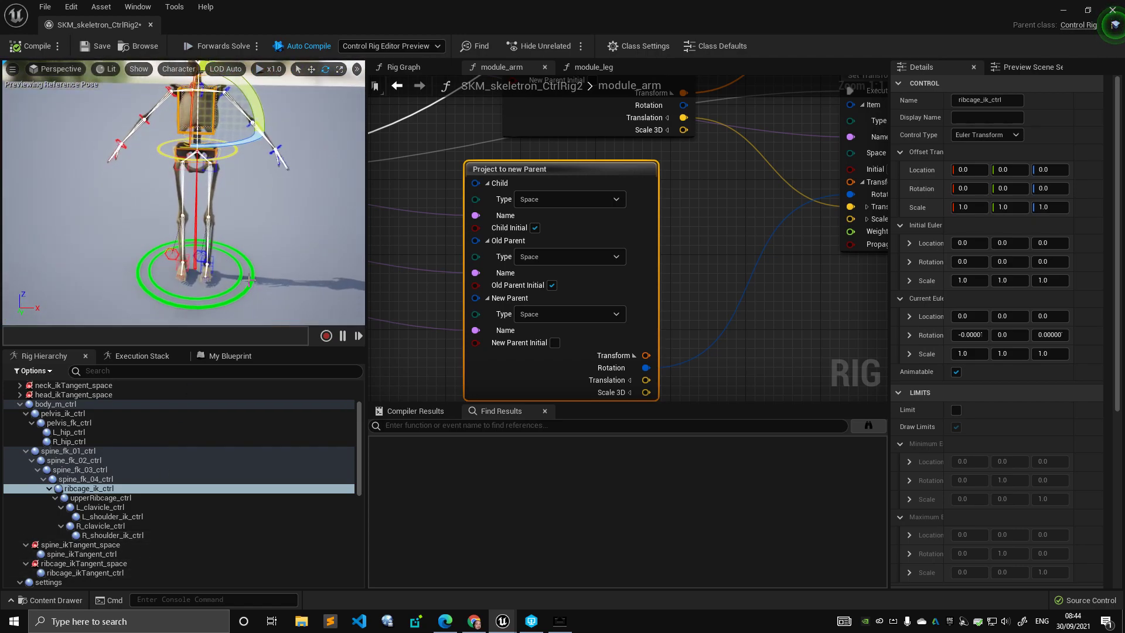
pyautogui.click(253, 270)
pyautogui.moveTo(234, 235); pyautogui.dragTo(188, 308)
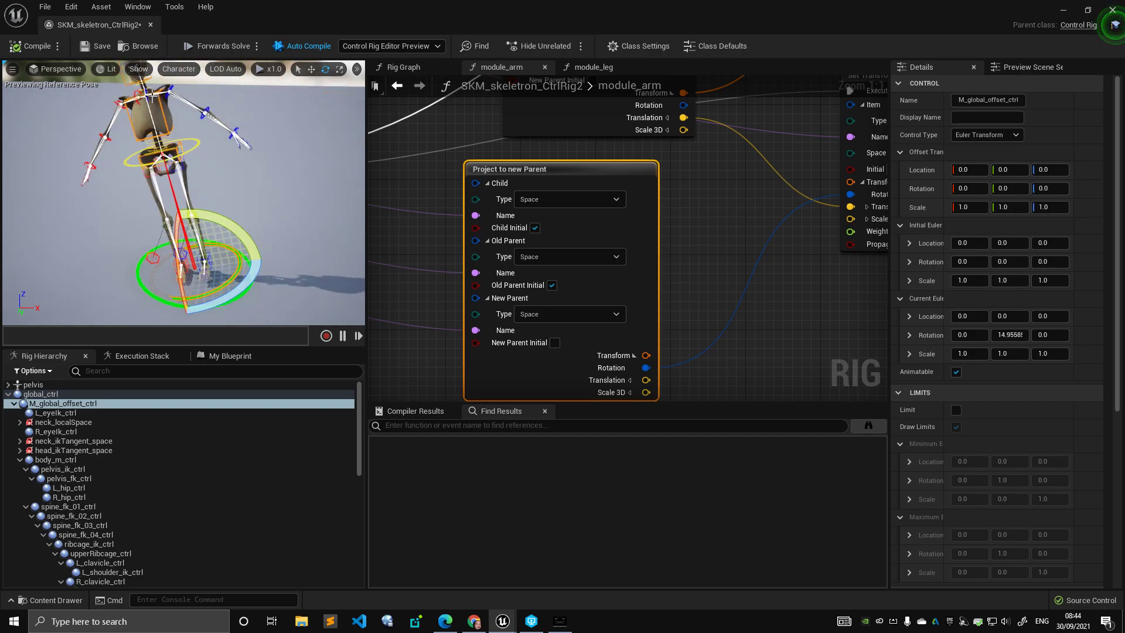
pyautogui.moveTo(221, 226); pyautogui.dragTo(234, 205)
pyautogui.click(261, 245)
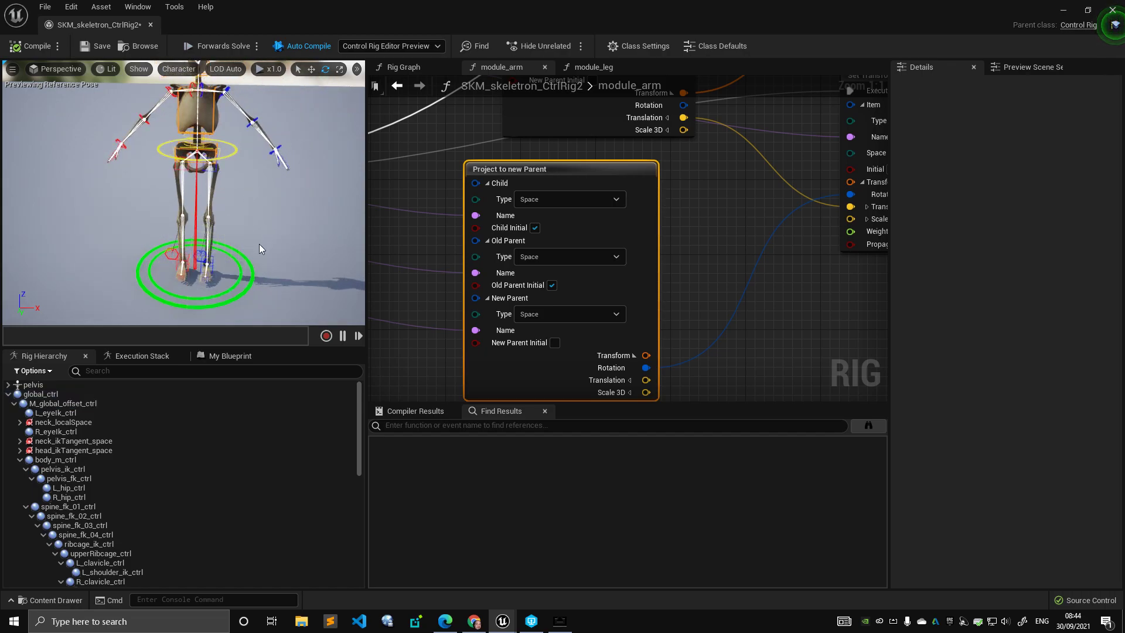
# Step: Collapse global_ctrl in the rig hierarchy and look over the whole skeleton in the viewport
pyautogui.click(8, 395)
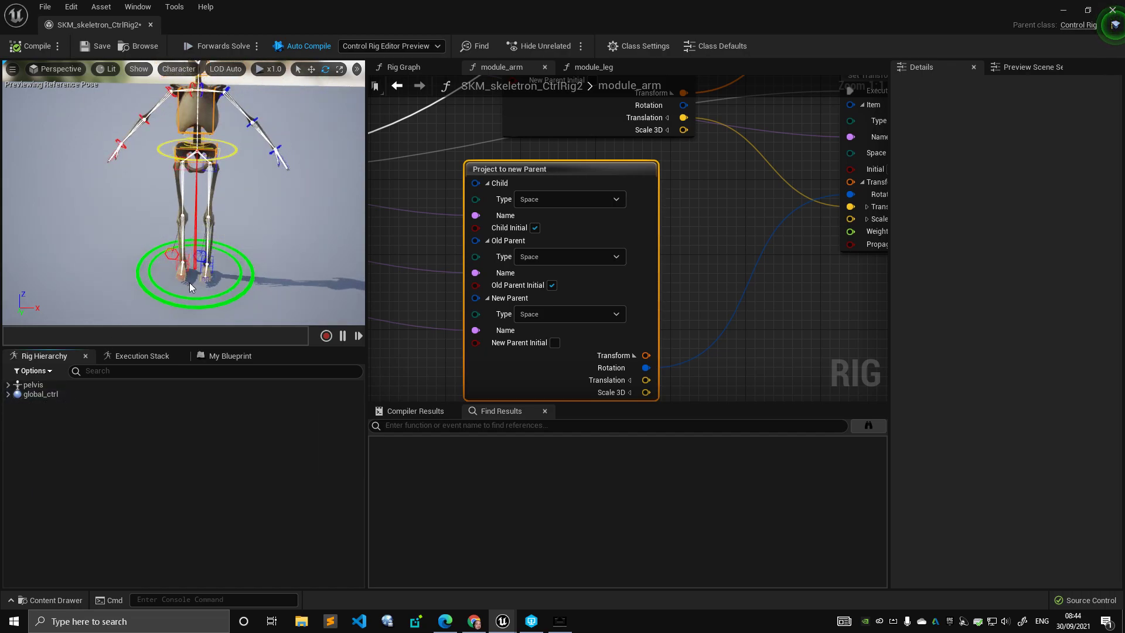
pyautogui.scroll(10, 183, 193)
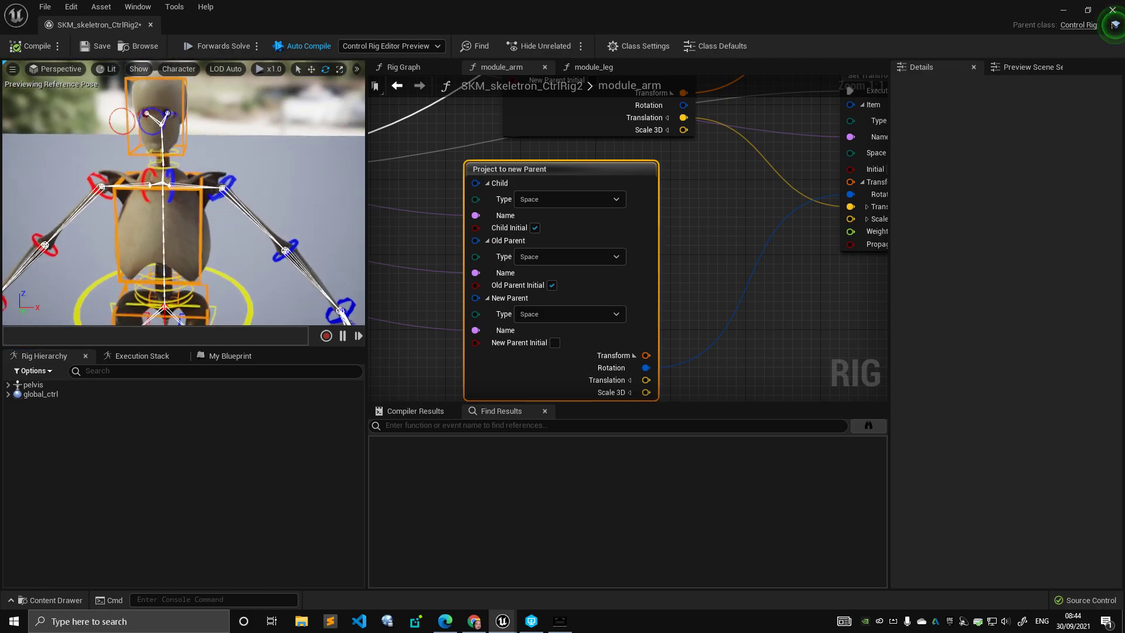
pyautogui.scroll(-10, 184, 193)
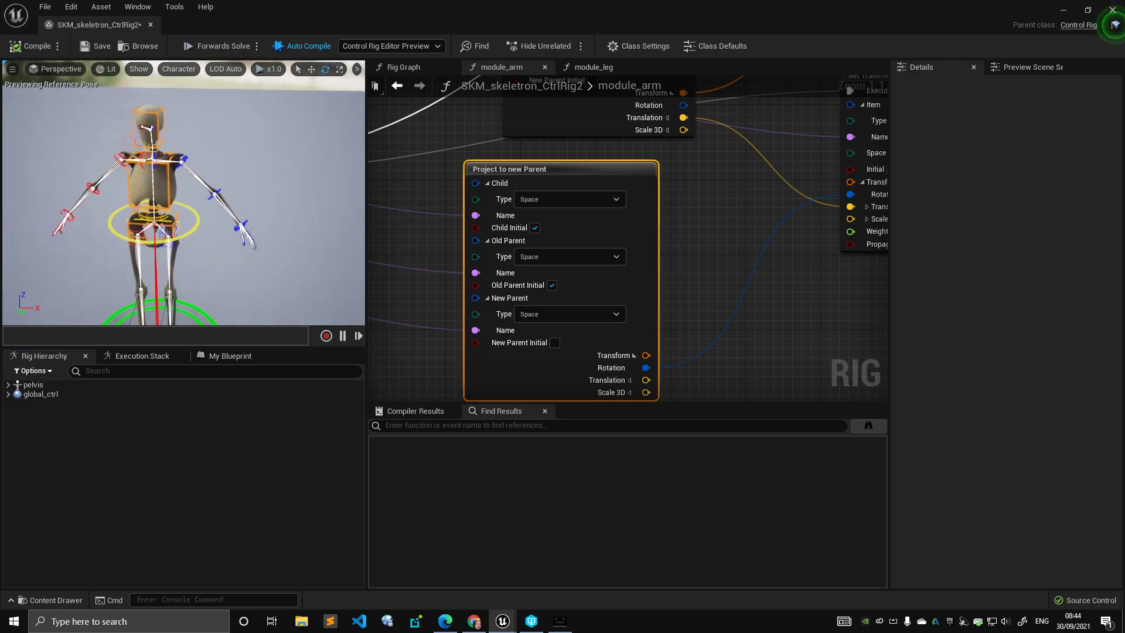
pyautogui.scroll(-2, 754, 216)
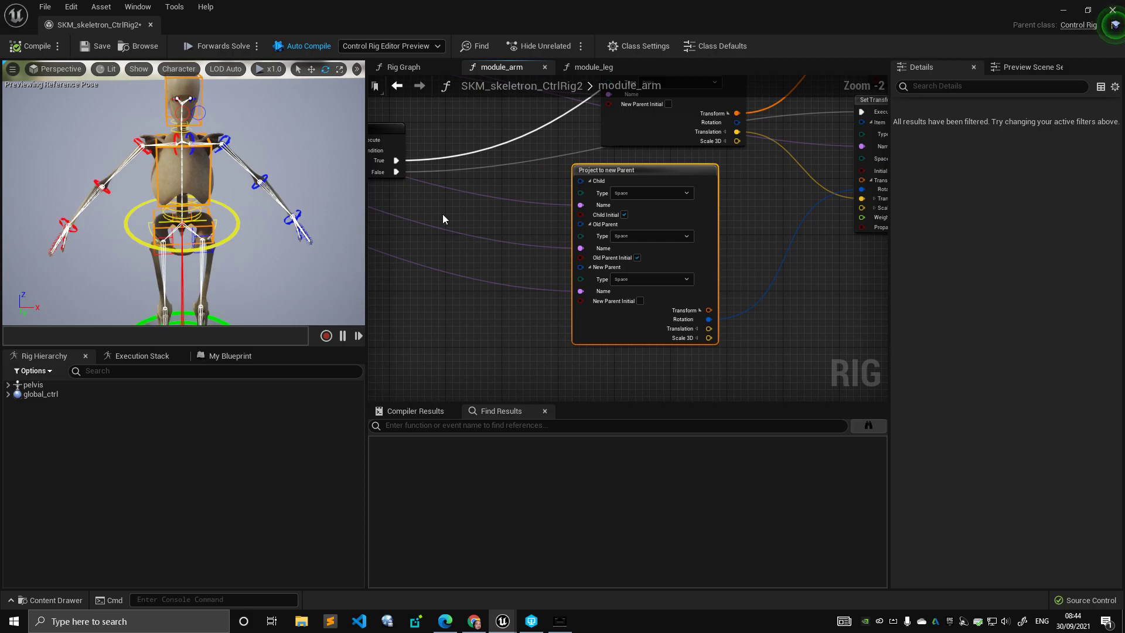
# Step: Move the Branch node up beside the upper Project to new Parent node
pyautogui.moveTo(426, 191); pyautogui.dragTo(559, 300, button='right')
pyautogui.scroll(-3, 542, 204)
pyautogui.moveTo(538, 275); pyautogui.dragTo(595, 165)
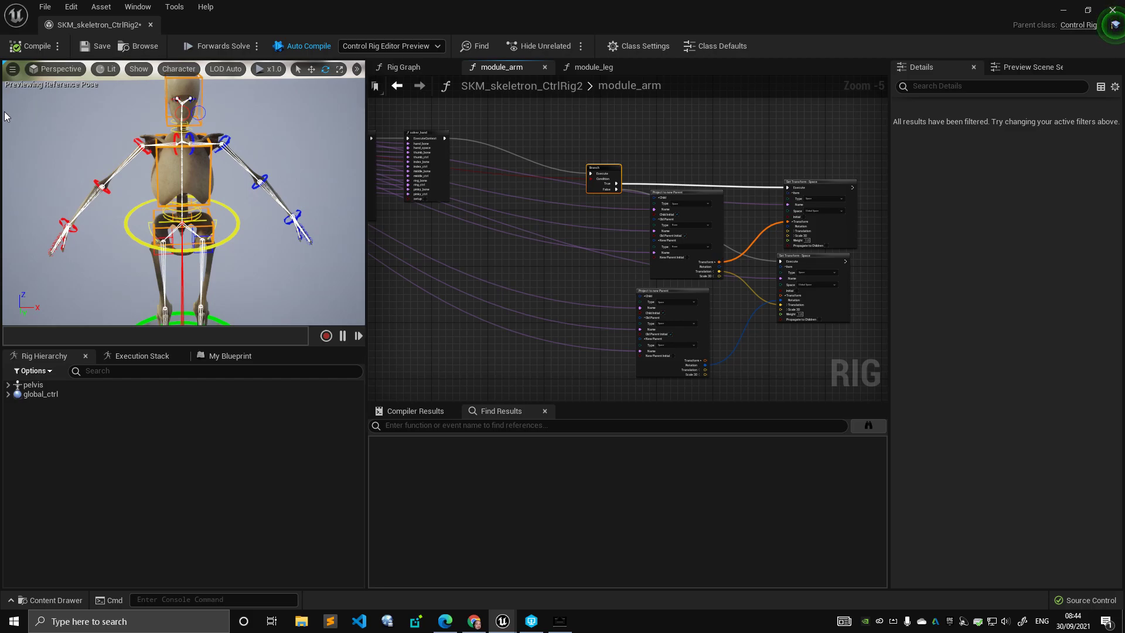
# Step: Select L_clavicle_ctrl and R_clavicle_ctrl together, frame them in the viewport and clear the selection
pyautogui.moveTo(188, 161); pyautogui.dragTo(217, 164, button='right')
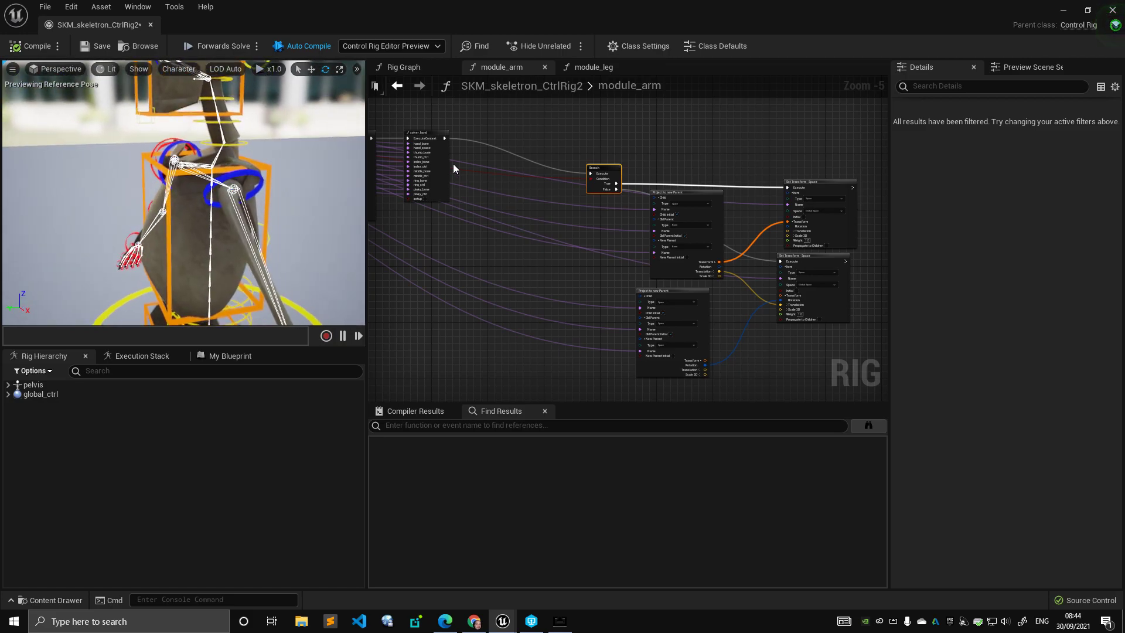
pyautogui.moveTo(473, 162); pyautogui.dragTo(717, 204, button='right')
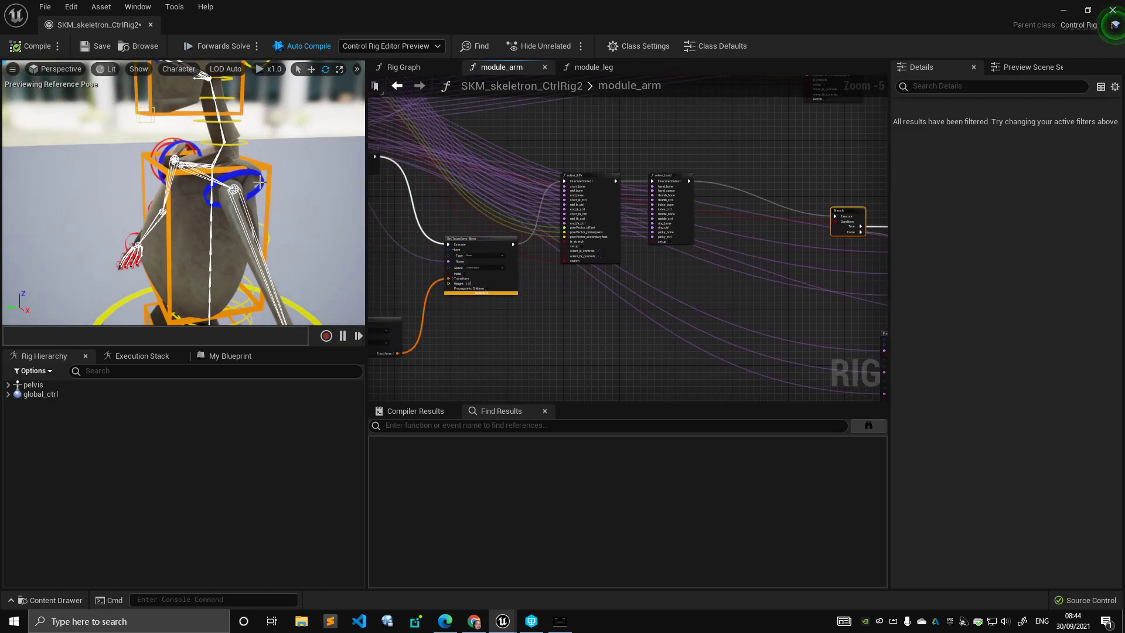
pyautogui.moveTo(134, 153); pyautogui.dragTo(184, 146, button='right')
pyautogui.click(130, 120)
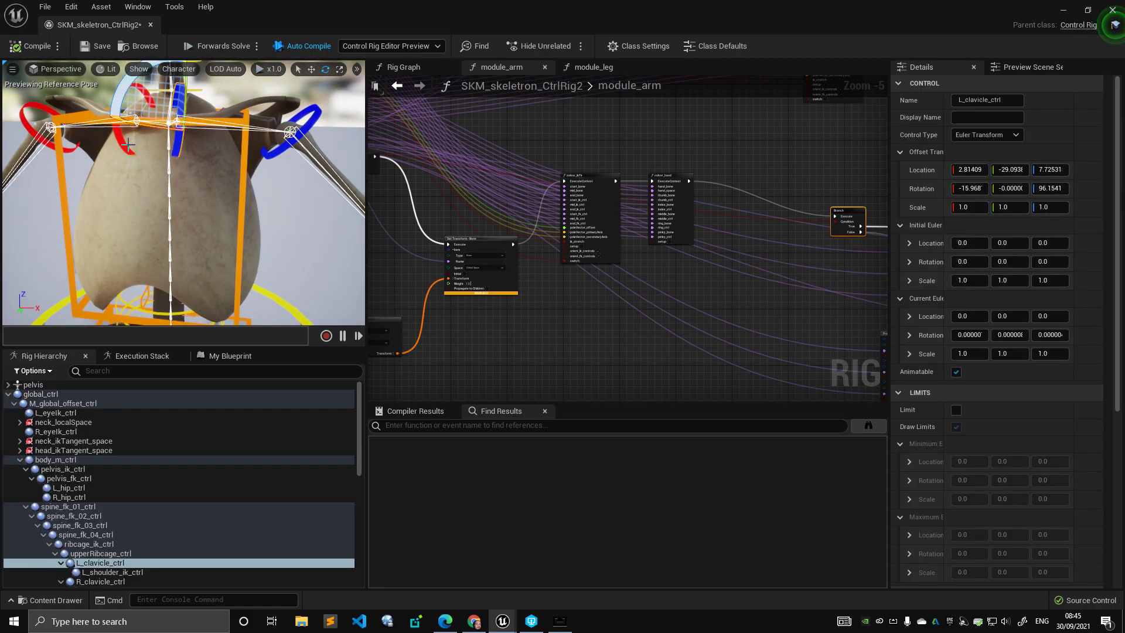
pyautogui.keyDown('ctrl'); pyautogui.click(129, 144); pyautogui.keyUp('ctrl')
pyautogui.scroll(-3, 164, 480)
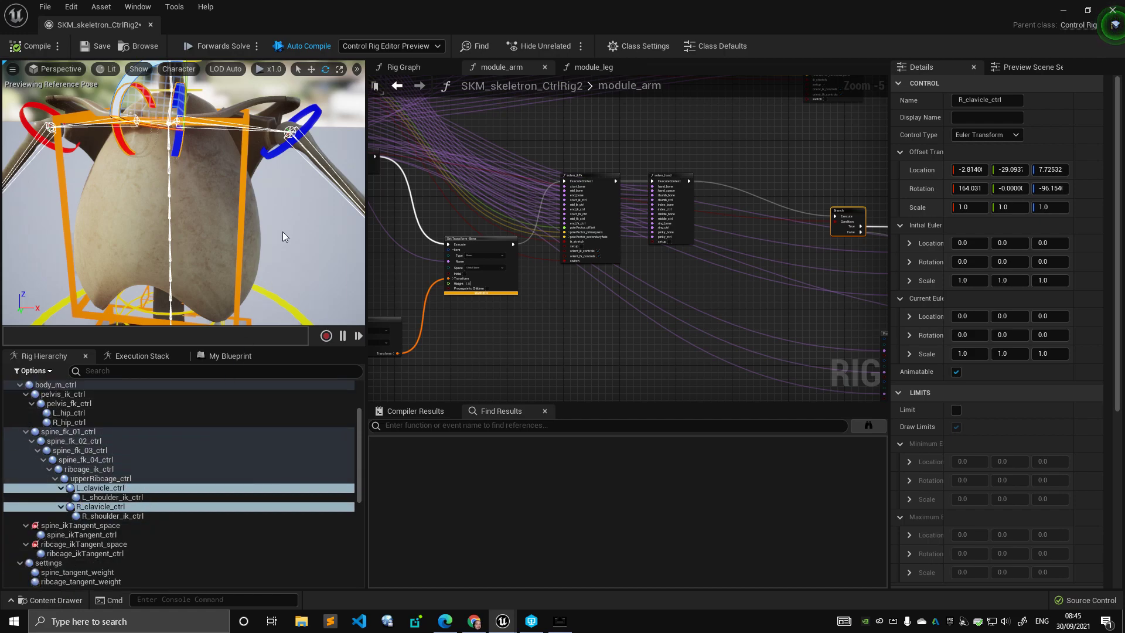
pyautogui.press('f')
pyautogui.scroll(-5, 206, 226)
pyautogui.keyDown('alt'); pyautogui.moveTo(207, 226); pyautogui.dragTo(227, 205); pyautogui.keyUp('alt')
pyautogui.click(143, 185)
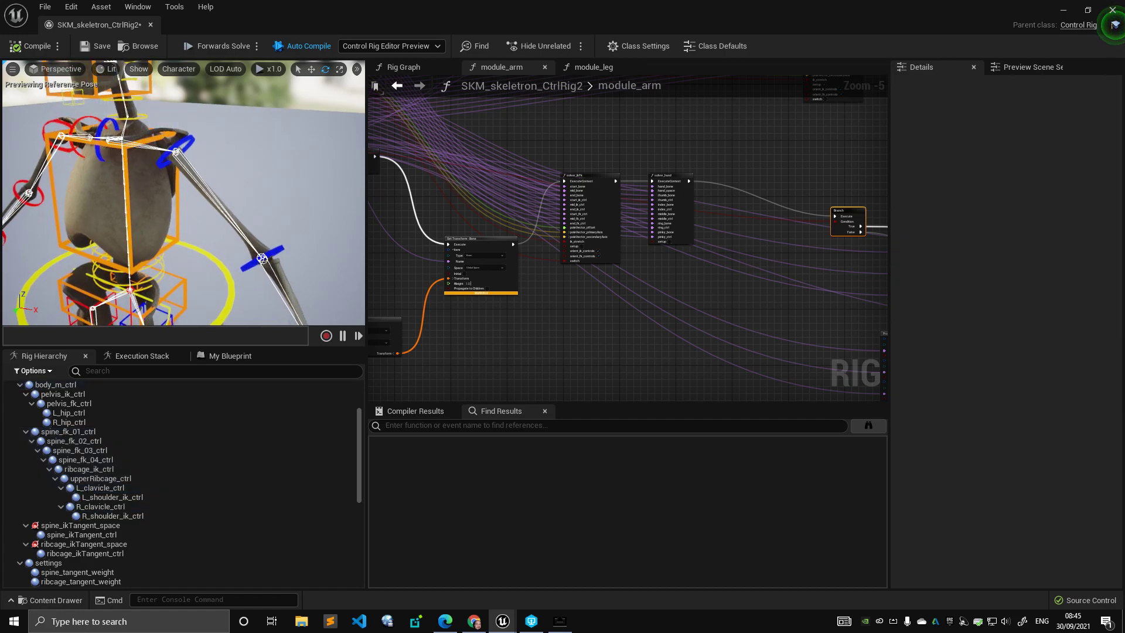
# Step: Try rotating ribcage_ik_ctrl to show the shoulders following, and undo the rotations
pyautogui.click(177, 205)
pyautogui.moveTo(175, 271); pyautogui.dragTo(214, 244)
pyautogui.hotkey('ctrl', 'z')
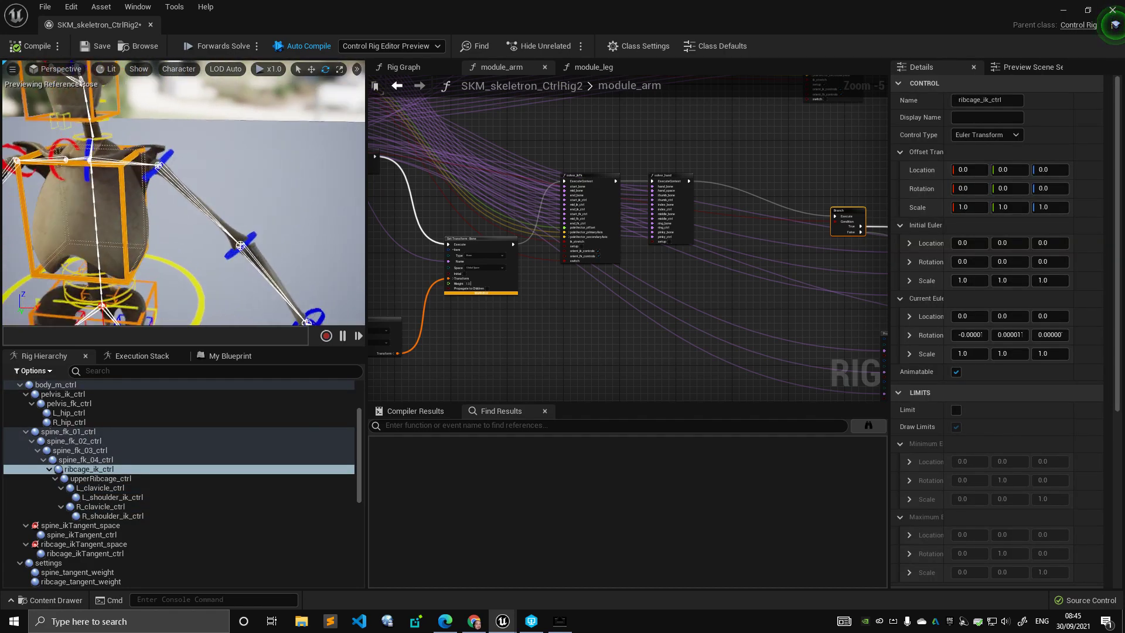
pyautogui.moveTo(74, 230)
pyautogui.mouseDown()
pyautogui.moveTo(62, 260)
pyautogui.moveTo(76, 228)
pyautogui.mouseUp()
pyautogui.hotkey('ctrl', 'z')
pyautogui.keyDown('alt'); pyautogui.moveTo(233, 172); pyautogui.dragTo(258, 159); pyautogui.keyUp('alt')
pyautogui.scroll(3, 257, 222)
pyautogui.keyDown('alt'); pyautogui.moveTo(305, 218); pyautogui.dragTo(257, 191); pyautogui.keyUp('alt')
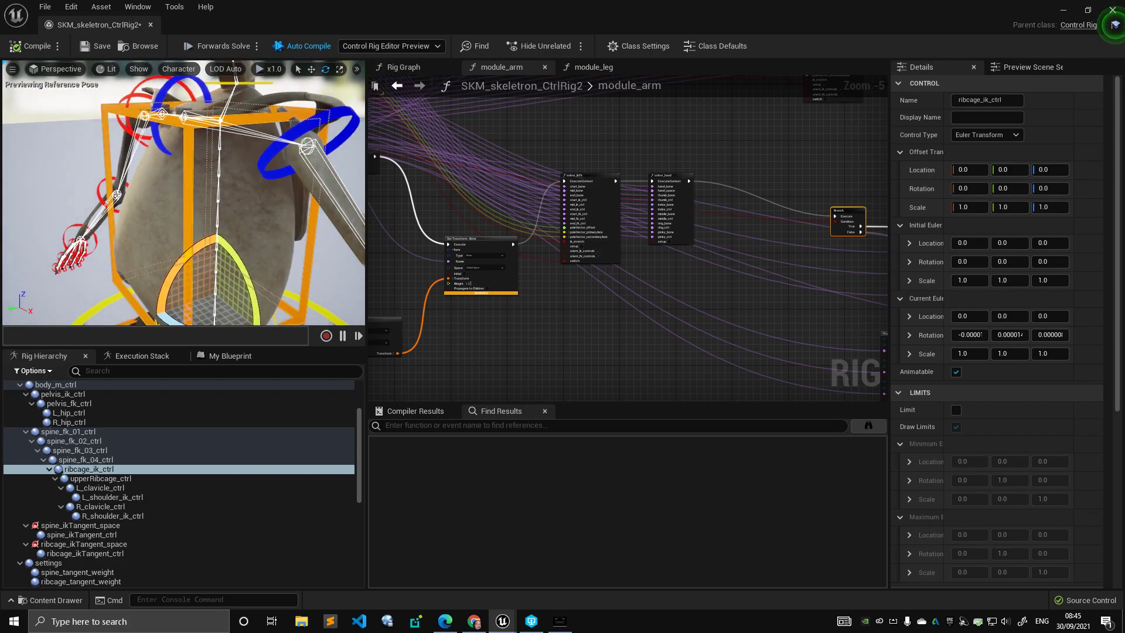
pyautogui.scroll(-4, 258, 191)
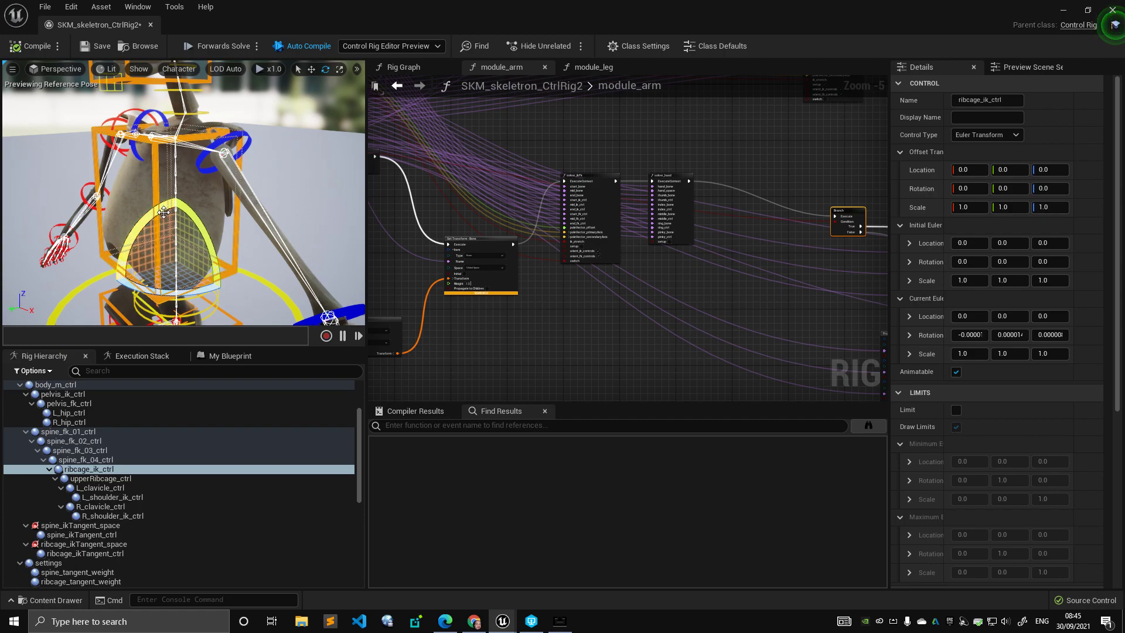
# Step: Inspect L_clavicle_ctrl from the side, and select and frame upperRibcage_ctrl at the back of the chest
pyautogui.click(129, 488)
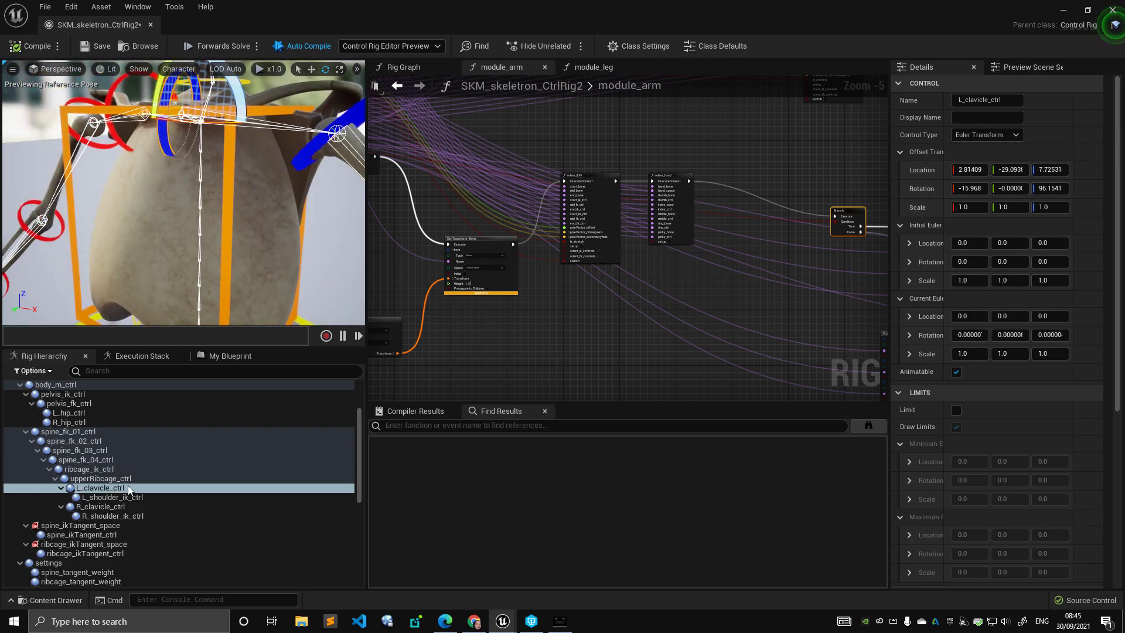
pyautogui.keyDown('alt'); pyautogui.moveTo(158, 243); pyautogui.dragTo(41, 243); pyautogui.keyUp('alt')
pyautogui.click(158, 246)
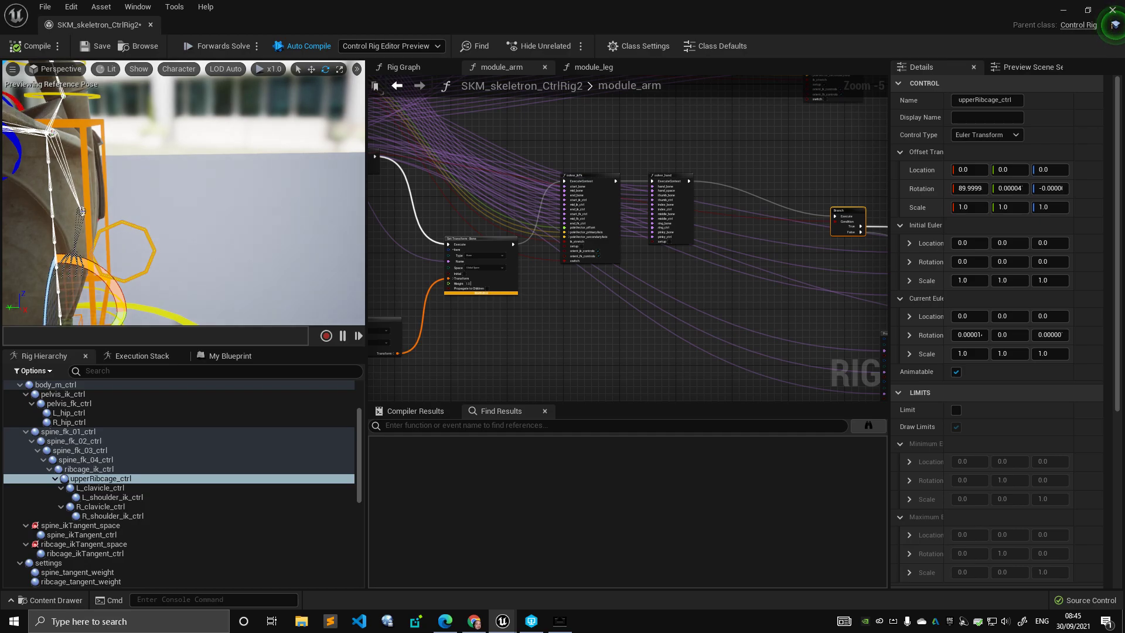
pyautogui.press('f')
# Step: Select ribcage_ik_ctrl, test its rotation, and deselect it with the pose restored
pyautogui.click(206, 234)
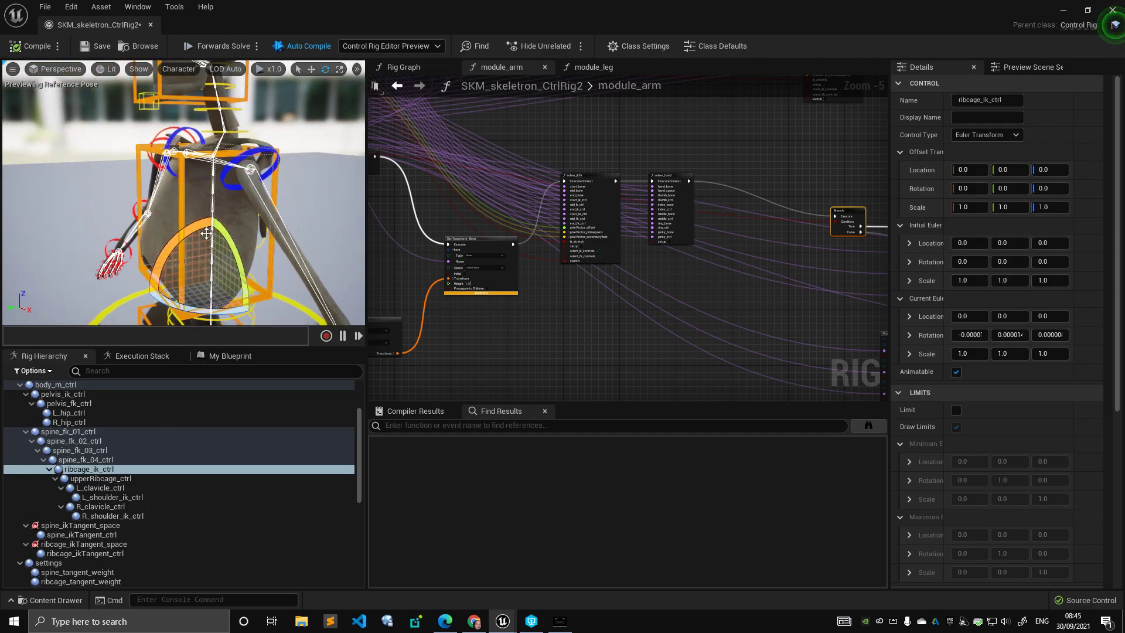
pyautogui.moveTo(196, 221)
pyautogui.mouseDown()
pyautogui.moveTo(166, 234)
pyautogui.moveTo(209, 218)
pyautogui.mouseUp()
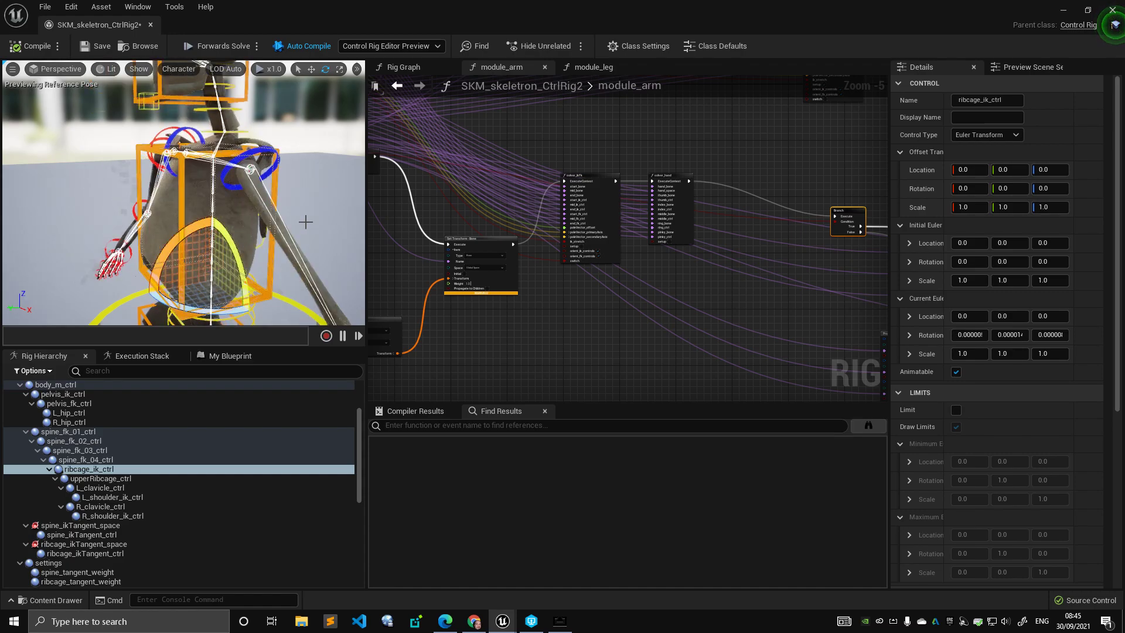
pyautogui.click(180, 280)
pyautogui.scroll(6, 181, 280)
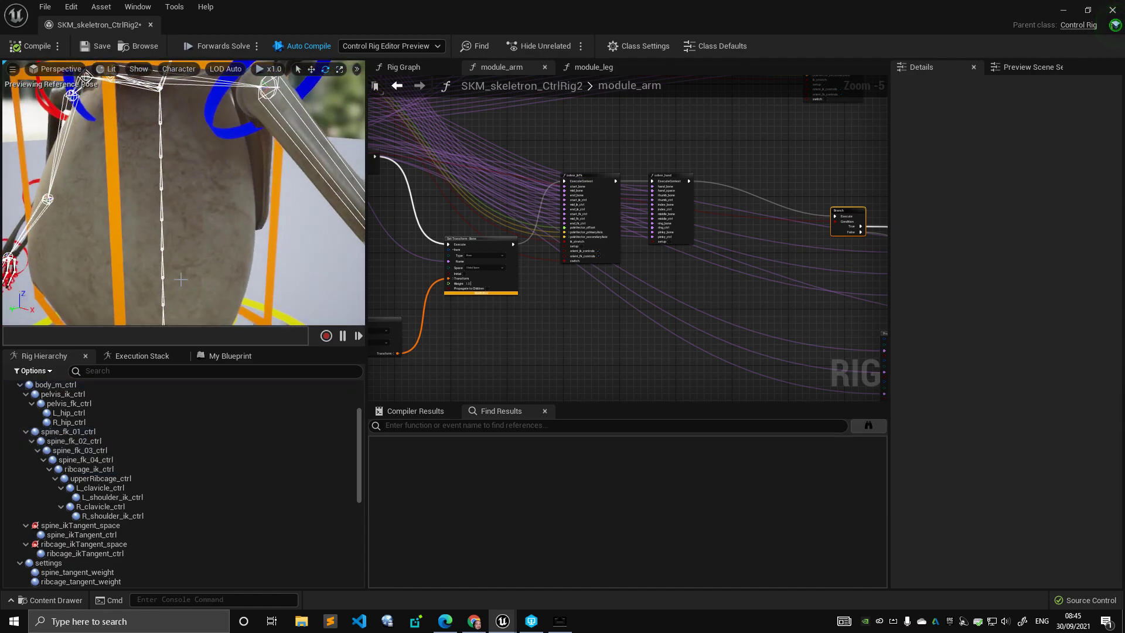
pyautogui.scroll(-5, 181, 280)
pyautogui.scroll(5, 264, 183)
# Step: Select upperRibcage_ctrl, try rotating it to test the clavicles and undo the change
pyautogui.click(283, 184)
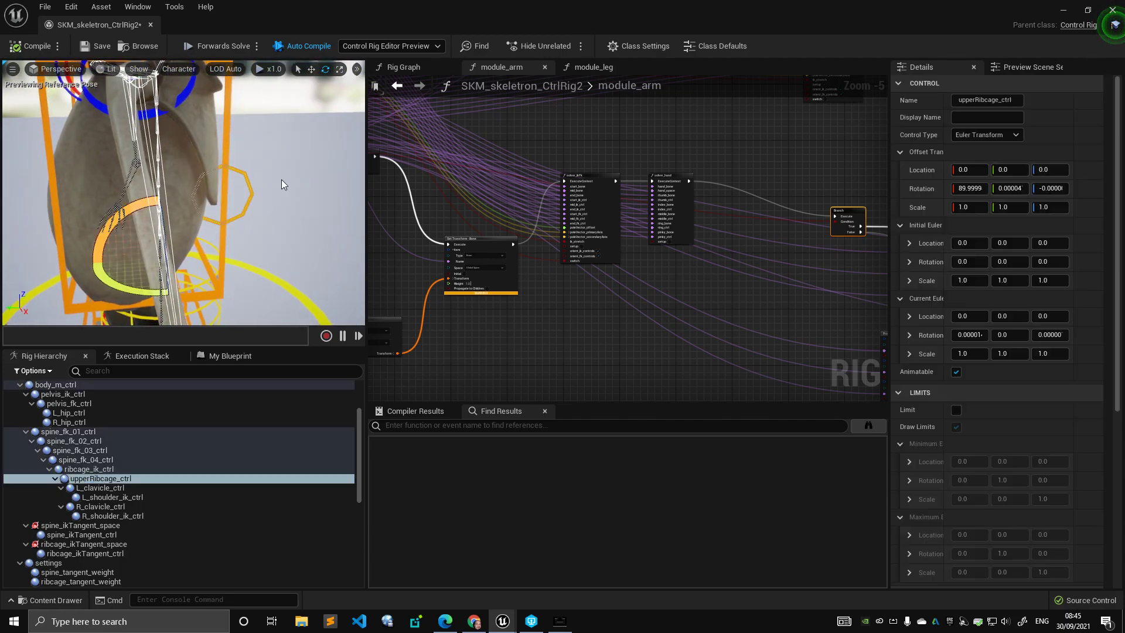
pyautogui.moveTo(282, 184)
pyautogui.keyDown('alt'); pyautogui.mouseDown()
pyautogui.moveTo(246, 205)
pyautogui.moveTo(223, 194)
pyautogui.moveTo(252, 176)
pyautogui.moveTo(270, 184)
pyautogui.mouseUp(); pyautogui.keyUp('alt')
pyautogui.moveTo(191, 198)
pyautogui.keyDown('alt'); pyautogui.mouseDown()
pyautogui.moveTo(178, 205)
pyautogui.moveTo(185, 194)
pyautogui.mouseUp(); pyautogui.keyUp('alt')
pyautogui.hotkey('ctrl', 'z')
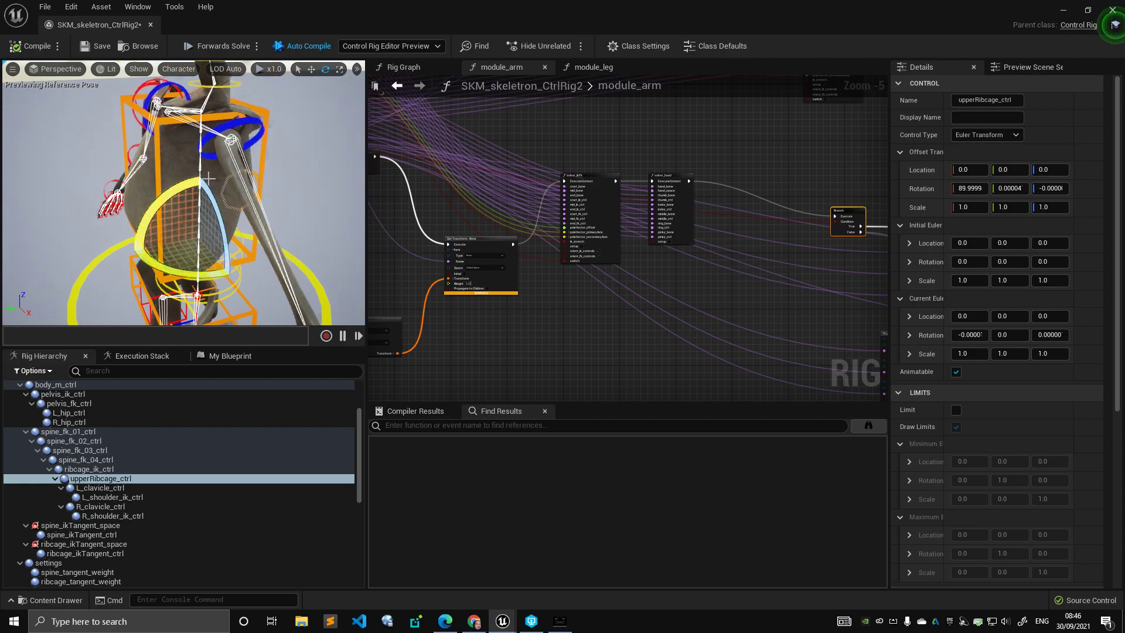
pyautogui.press('f')
pyautogui.scroll(-1, 203, 201)
# Step: Select L_clavicle_ctrl and R_clavicle_ctrl in the rig hierarchy and inspect them around the upper chest from several angles
pyautogui.click(145, 487)
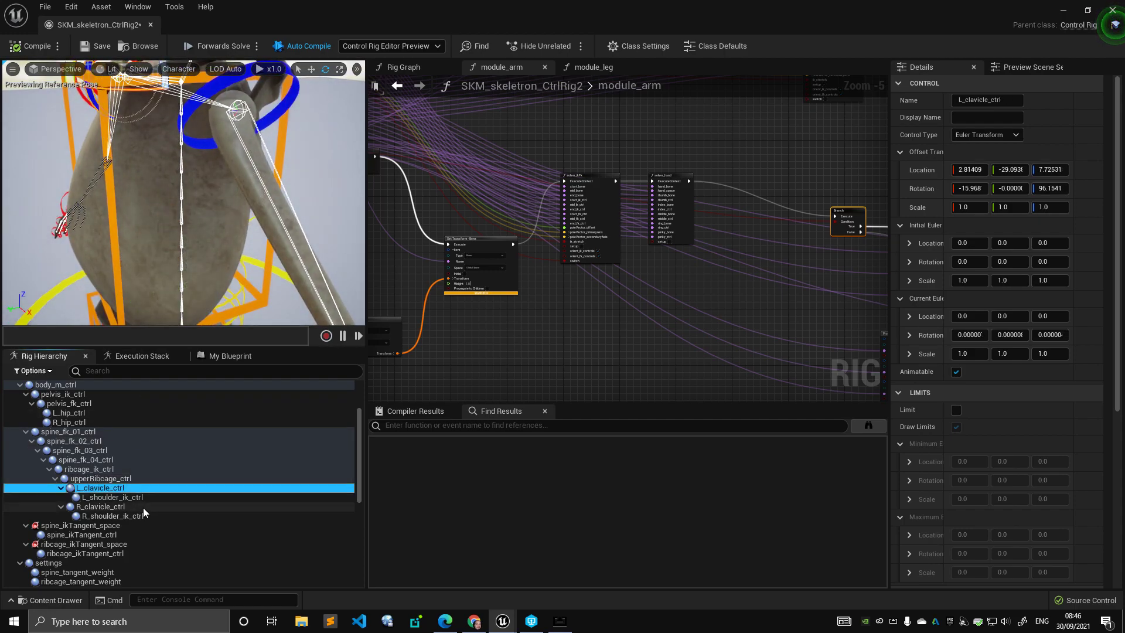
pyautogui.keyDown('ctrl'); pyautogui.click(142, 507); pyautogui.keyUp('ctrl')
pyautogui.keyDown('alt'); pyautogui.moveTo(176, 193); pyautogui.dragTo(92, 181); pyautogui.keyUp('alt')
pyautogui.keyDown('alt'); pyautogui.moveTo(185, 187); pyautogui.dragTo(239, 202); pyautogui.keyUp('alt')
pyautogui.keyDown('alt'); pyautogui.moveTo(223, 147); pyautogui.dragTo(241, 170); pyautogui.keyUp('alt')
pyautogui.keyDown('alt'); pyautogui.moveTo(226, 238); pyautogui.dragTo(183, 249); pyautogui.keyUp('alt')
# Step: Select upperRibcage_ctrl, switch back to the two clavicle controls and frame them in the viewport
pyautogui.click(205, 241)
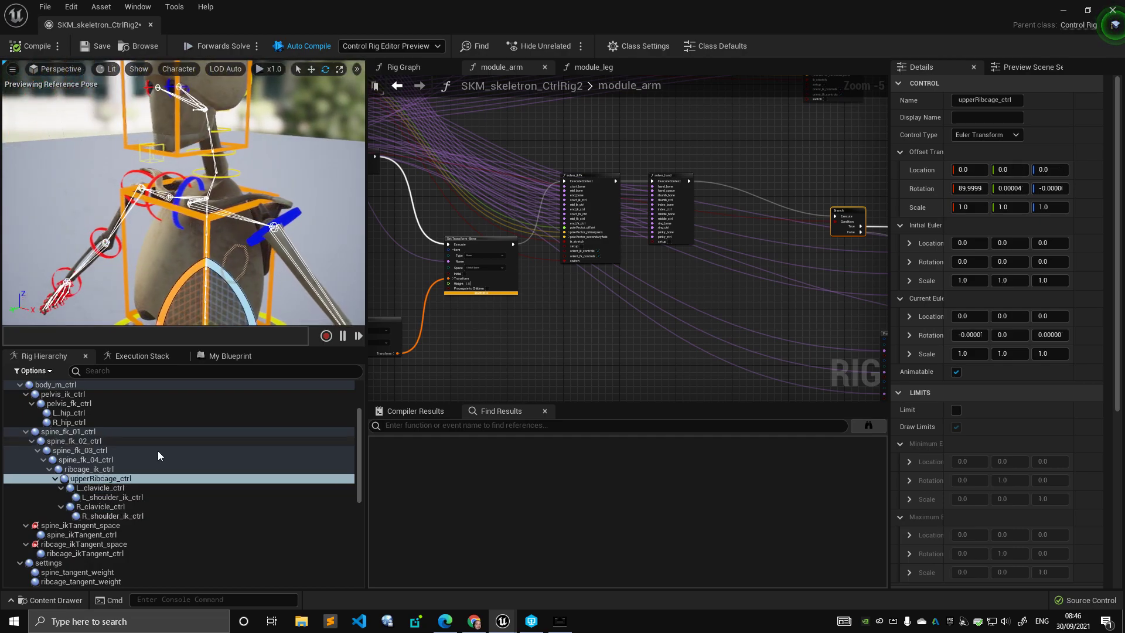
pyautogui.click(148, 485)
pyautogui.keyDown('ctrl'); pyautogui.click(146, 506); pyautogui.keyUp('ctrl')
pyautogui.press('f')
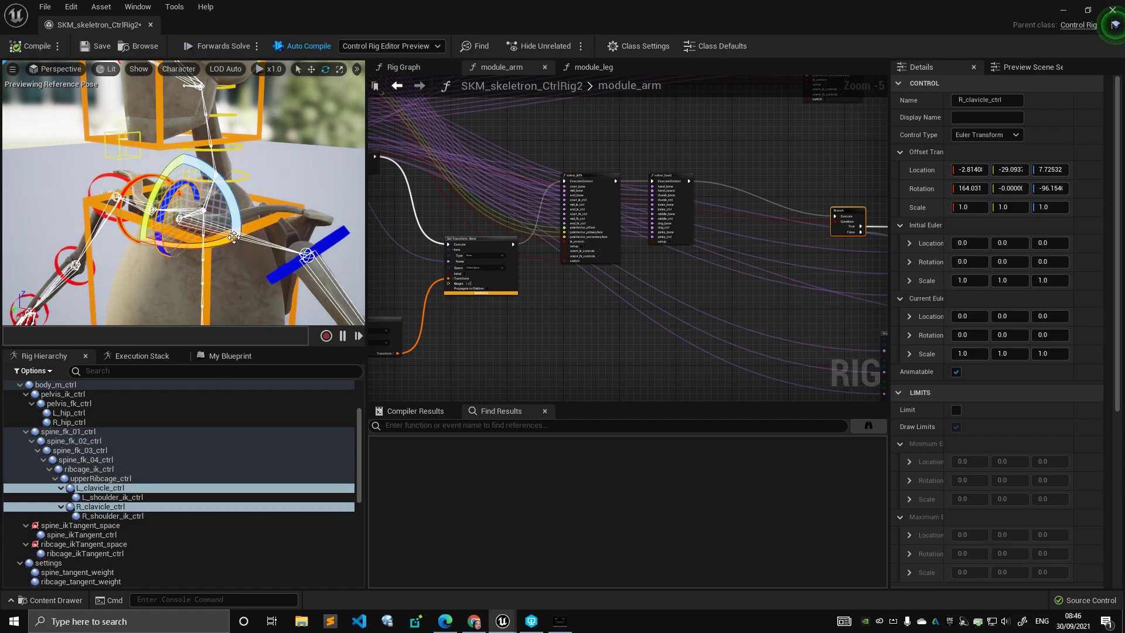
# Step: Select L_shoulder_ik_ctrl, switch to L_clavicle_ctrl and R_clavicle_ctrl in the rig hierarchy, and clear the selection
pyautogui.moveTo(443, 233); pyautogui.dragTo(555, 218, button='right')
pyautogui.moveTo(271, 188); pyautogui.dragTo(262, 163, button='right')
pyautogui.click(262, 164)
pyautogui.click(130, 497)
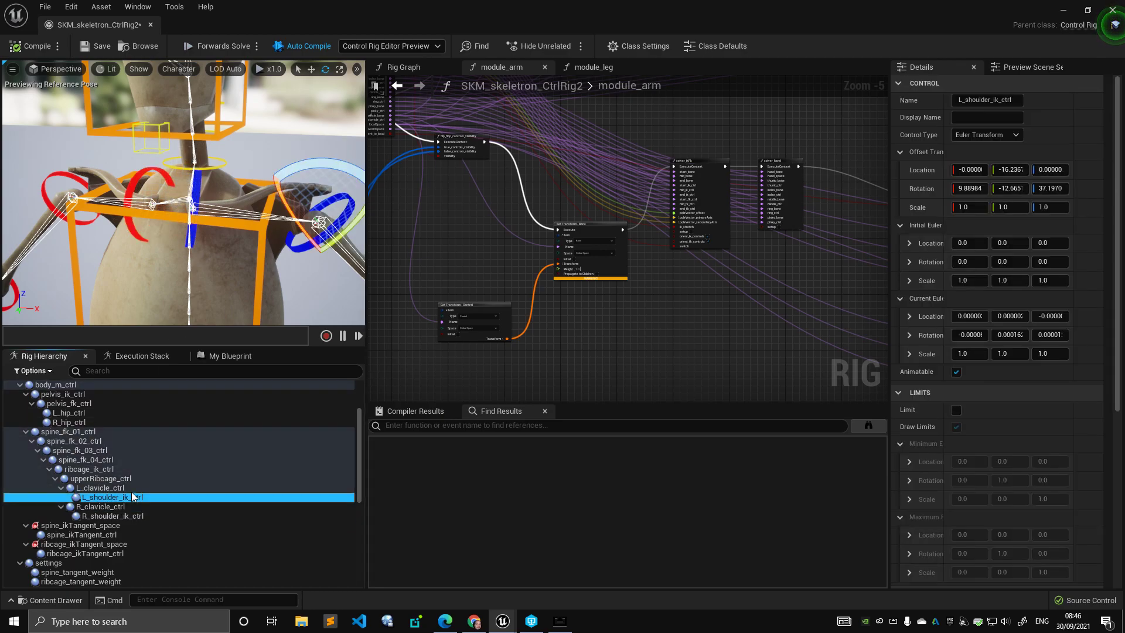
pyautogui.click(128, 487)
pyautogui.keyDown('ctrl'); pyautogui.click(124, 507); pyautogui.keyUp('ctrl')
pyautogui.click(204, 200)
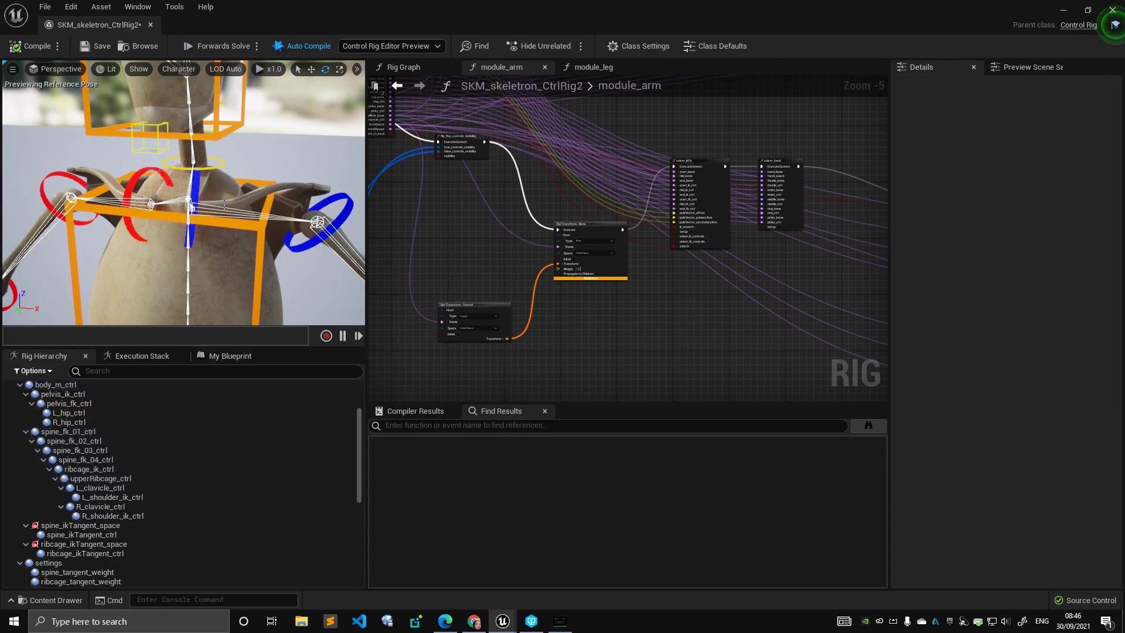
# Step: Try rotating L_clavicle_ctrl on its own, undo the change and view the shoulder area
pyautogui.moveTo(297, 167)
pyautogui.mouseDown(button='right')
pyautogui.moveTo(258, 173)
pyautogui.moveTo(297, 166)
pyautogui.mouseUp(button='right')
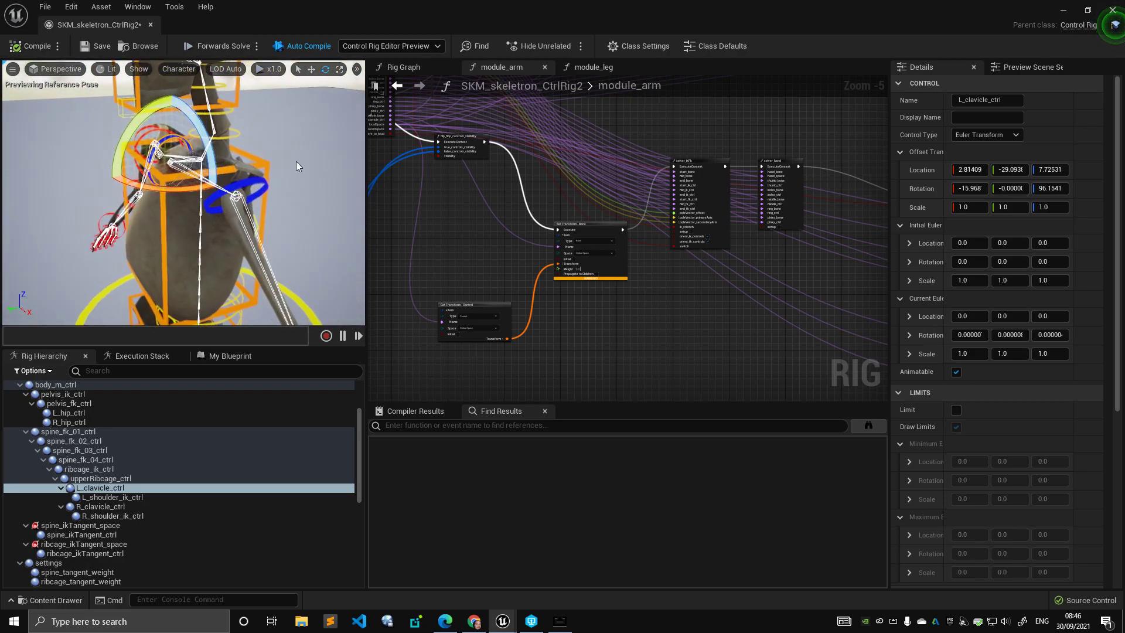
pyautogui.click(222, 198)
pyautogui.press('f')
pyautogui.moveTo(178, 217); pyautogui.dragTo(328, 153)
pyautogui.hotkey('ctrl', 'z')
pyautogui.hotkey('ctrl', 'z')
pyautogui.keyDown('alt'); pyautogui.moveTo(229, 187); pyautogui.dragTo(205, 164); pyautogui.keyUp('alt')
pyautogui.moveTo(299, 169)
pyautogui.keyDown('alt'); pyautogui.mouseDown()
pyautogui.moveTo(269, 167)
pyautogui.moveTo(311, 176)
pyautogui.moveTo(299, 170)
pyautogui.mouseUp(); pyautogui.keyUp('alt')
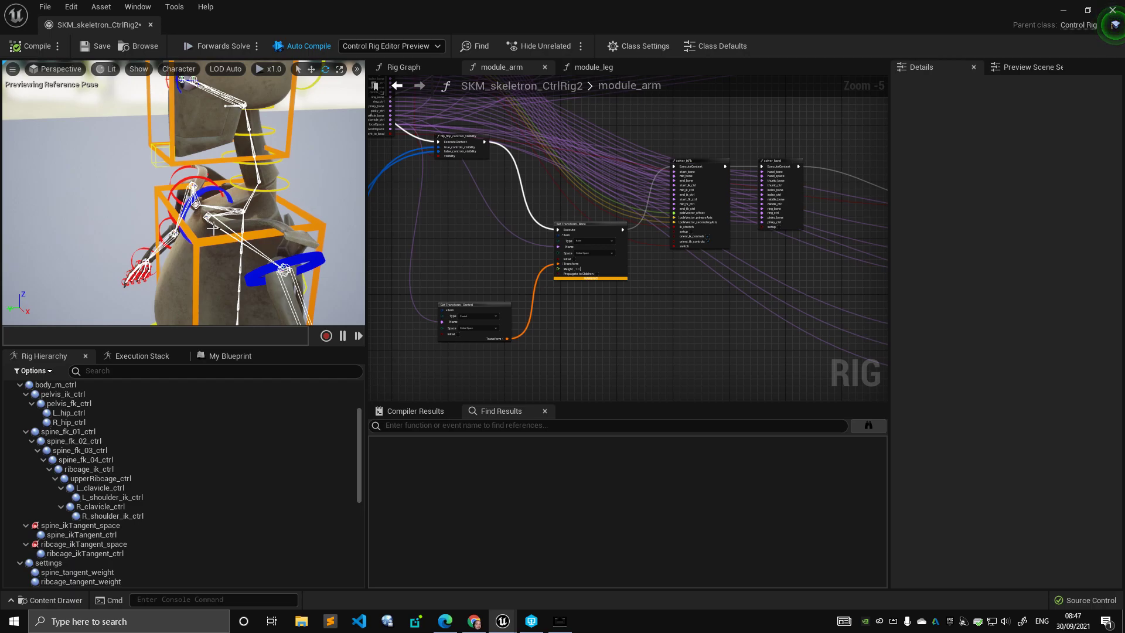
# Step: Select L_clavicle_ctrl and R_clavicle_ctrl together and examine them around the upper chest and arms from several angles
pyautogui.click(201, 189)
pyautogui.press('q')
pyautogui.keyDown('shift'); pyautogui.click(183, 186); pyautogui.keyUp('shift')
pyautogui.keyDown('alt'); pyautogui.moveTo(183, 185); pyautogui.dragTo(225, 187); pyautogui.keyUp('alt')
pyautogui.keyDown('alt'); pyautogui.moveTo(226, 187); pyautogui.dragTo(140, 189, button='right'); pyautogui.keyUp('alt')
pyautogui.keyDown('alt'); pyautogui.moveTo(193, 187); pyautogui.dragTo(301, 193, button='middle'); pyautogui.keyUp('alt')
pyautogui.keyDown('alt'); pyautogui.moveTo(238, 181); pyautogui.dragTo(198, 175, button='right'); pyautogui.keyUp('alt')
pyautogui.keyDown('alt'); pyautogui.moveTo(210, 290); pyautogui.dragTo(196, 286); pyautogui.keyUp('alt')
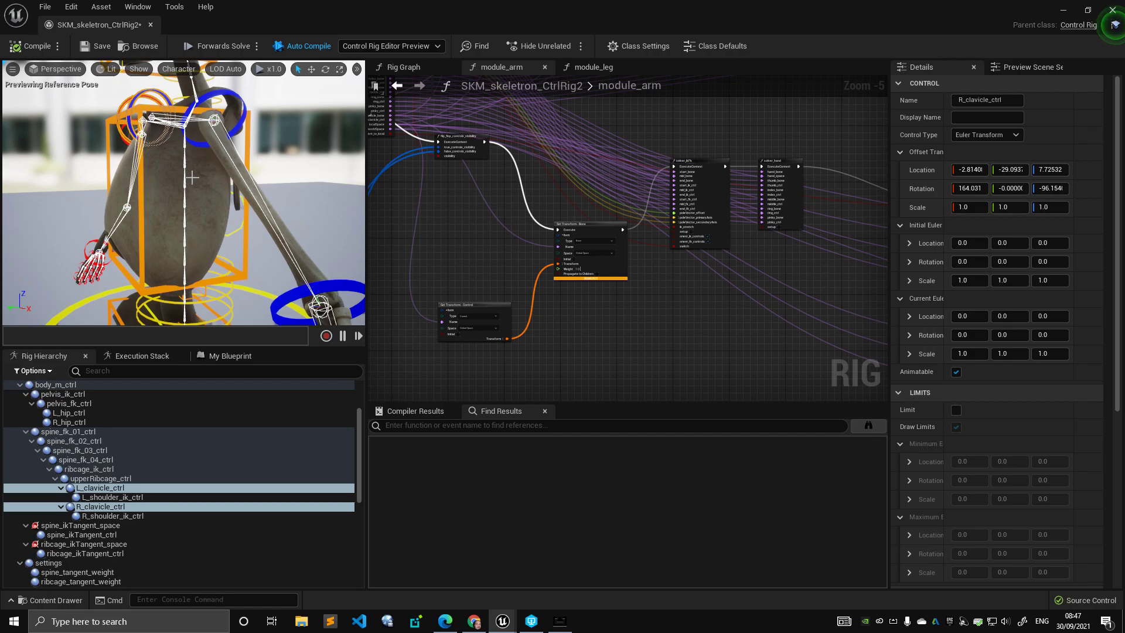
pyautogui.keyDown('alt'); pyautogui.moveTo(193, 164); pyautogui.dragTo(157, 217); pyautogui.keyUp('alt')
# Step: Select ribcage_ik_ctrl and try rotating it to test how the ribcage carries the arms
pyautogui.click(293, 266)
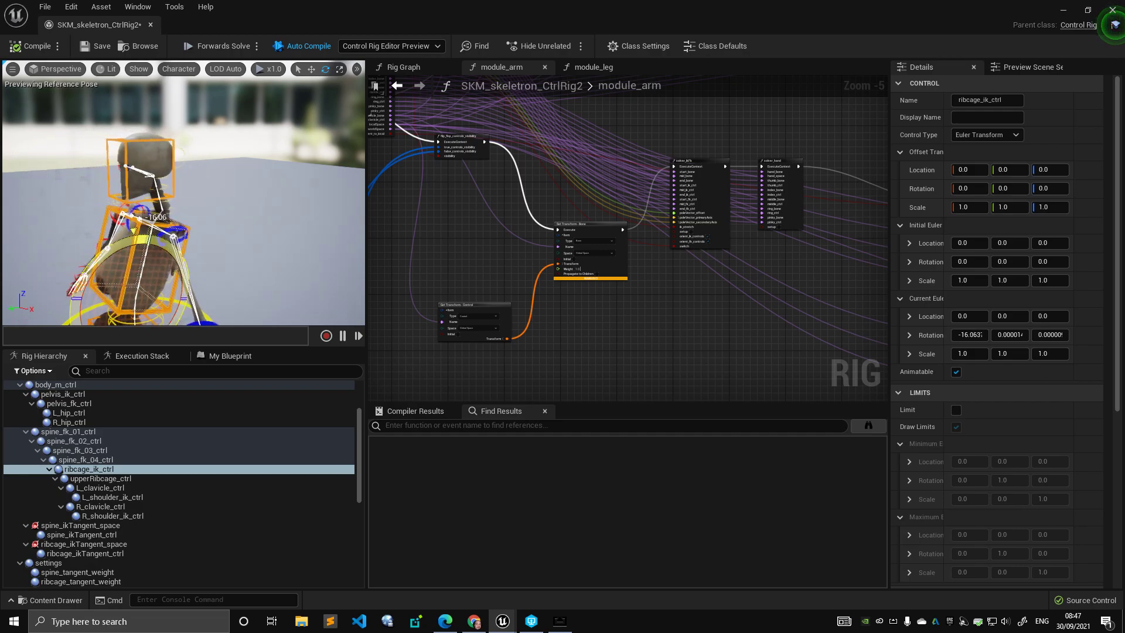
pyautogui.moveTo(88, 234); pyautogui.dragTo(113, 257)
pyautogui.click(235, 257)
# Step: Try rotating upperRibcage_ctrl from the side, undo the change and deselect the control
pyautogui.keyDown('alt'); pyautogui.moveTo(235, 257); pyautogui.dragTo(233, 194); pyautogui.keyUp('alt')
pyautogui.click(233, 194)
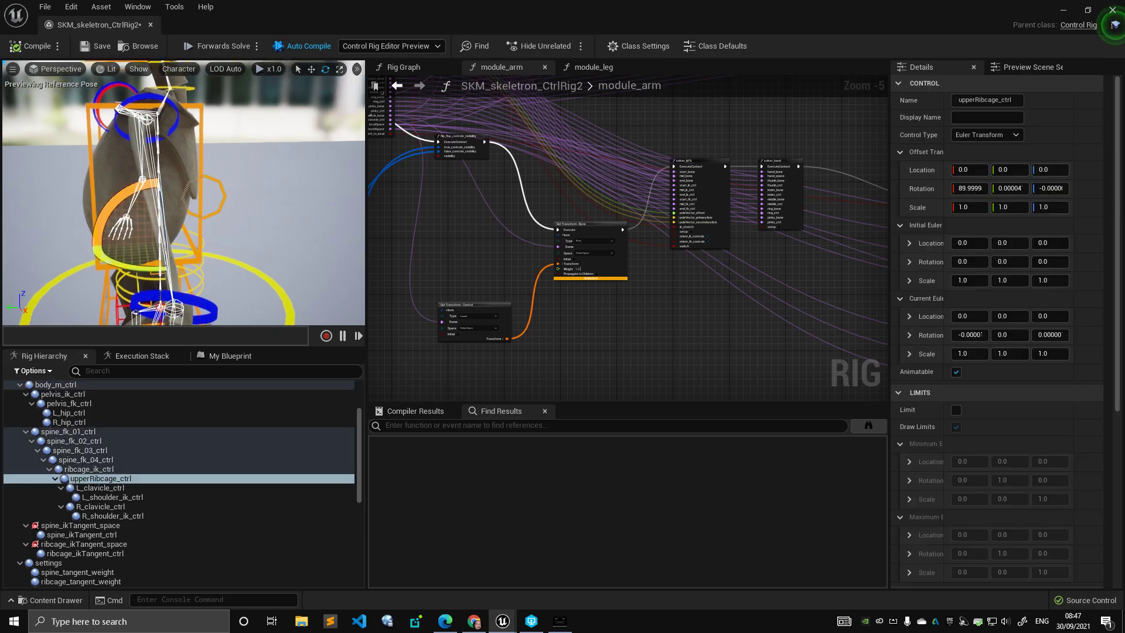
pyautogui.moveTo(148, 259); pyautogui.dragTo(316, 228)
pyautogui.hotkey('ctrl', 'z')
pyautogui.click(218, 221)
pyautogui.scroll(-2, 195, 236)
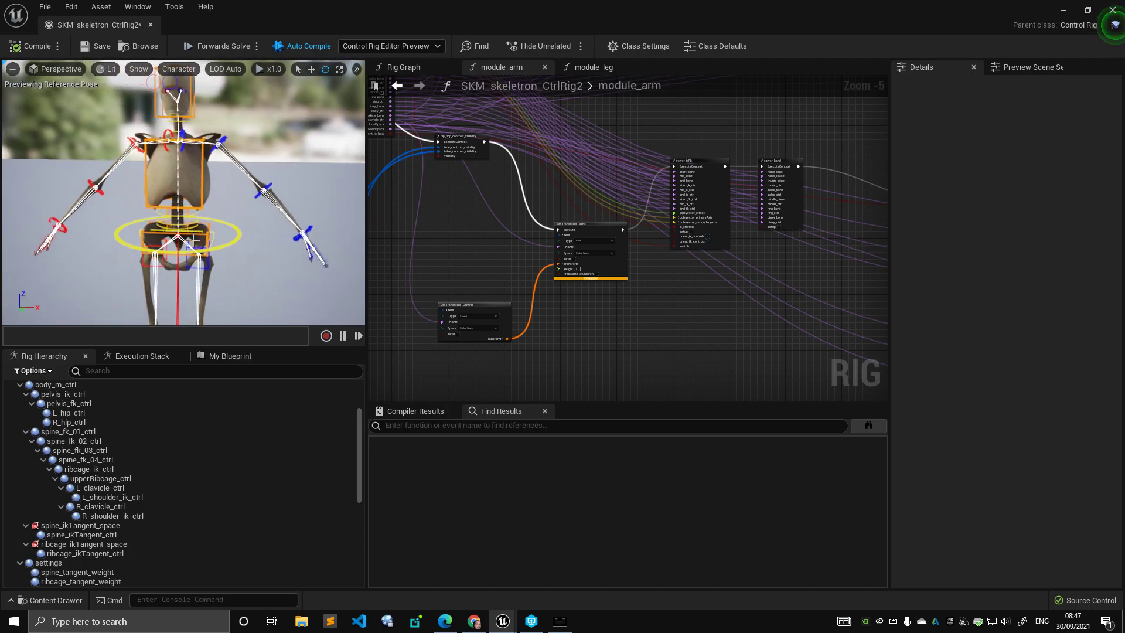
# Step: Try moving body_m_ctrl to test the whole upper body, undo the change and clear the selection
pyautogui.click(241, 239)
pyautogui.keyDown('alt'); pyautogui.moveTo(243, 240); pyautogui.dragTo(146, 232); pyautogui.keyUp('alt')
pyautogui.hotkey('ctrl', 'z')
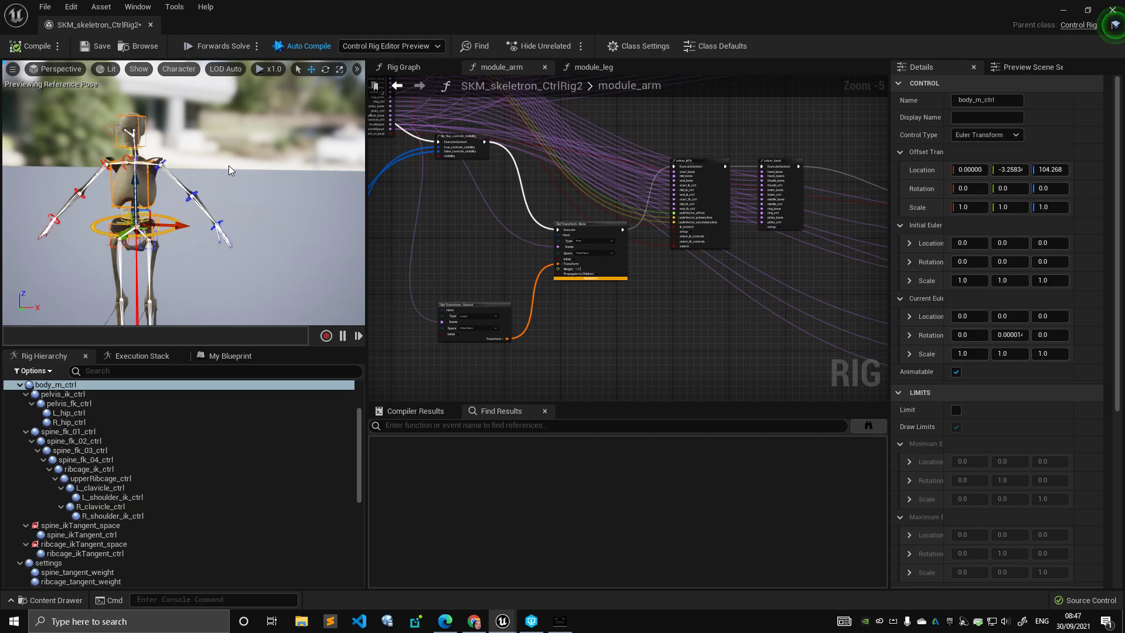
pyautogui.click(228, 165)
# Step: Move the module_arm entry node away from the setup mode branch into the empty space before the other nodes
pyautogui.scroll(-4, 448, 220)
pyautogui.moveTo(408, 219); pyautogui.dragTo(518, 246, button='right')
pyautogui.moveTo(371, 214); pyautogui.dragTo(459, 239, button='right')
pyautogui.scroll(2, 404, 215)
pyautogui.moveTo(255, 199); pyautogui.dragTo(188, 179, button='right')
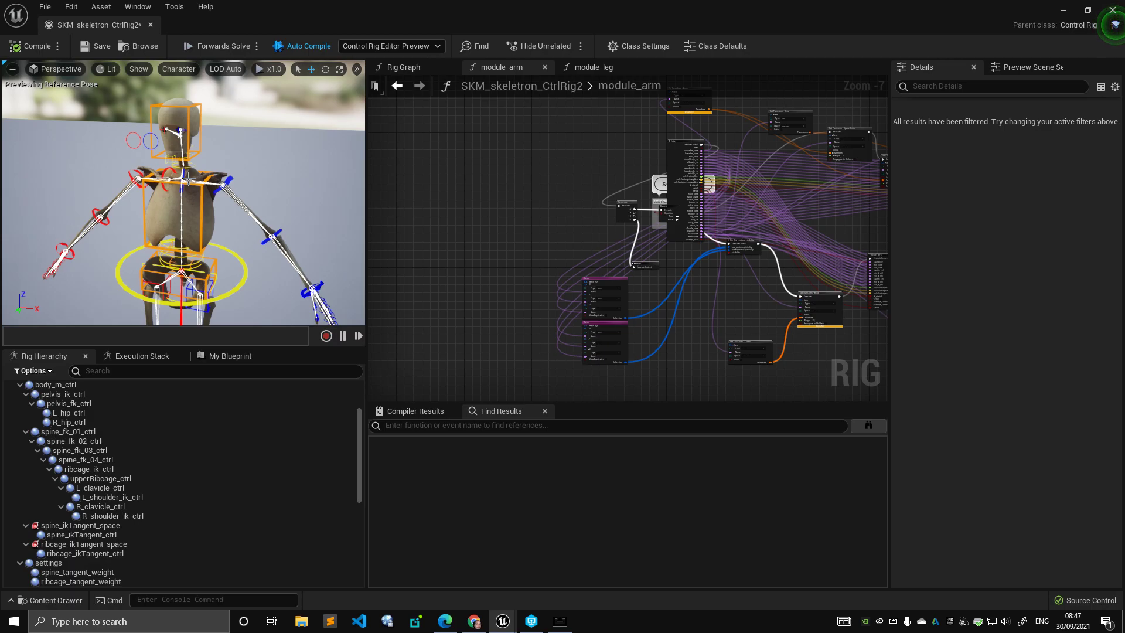
pyautogui.moveTo(578, 163); pyautogui.dragTo(547, 188, button='right')
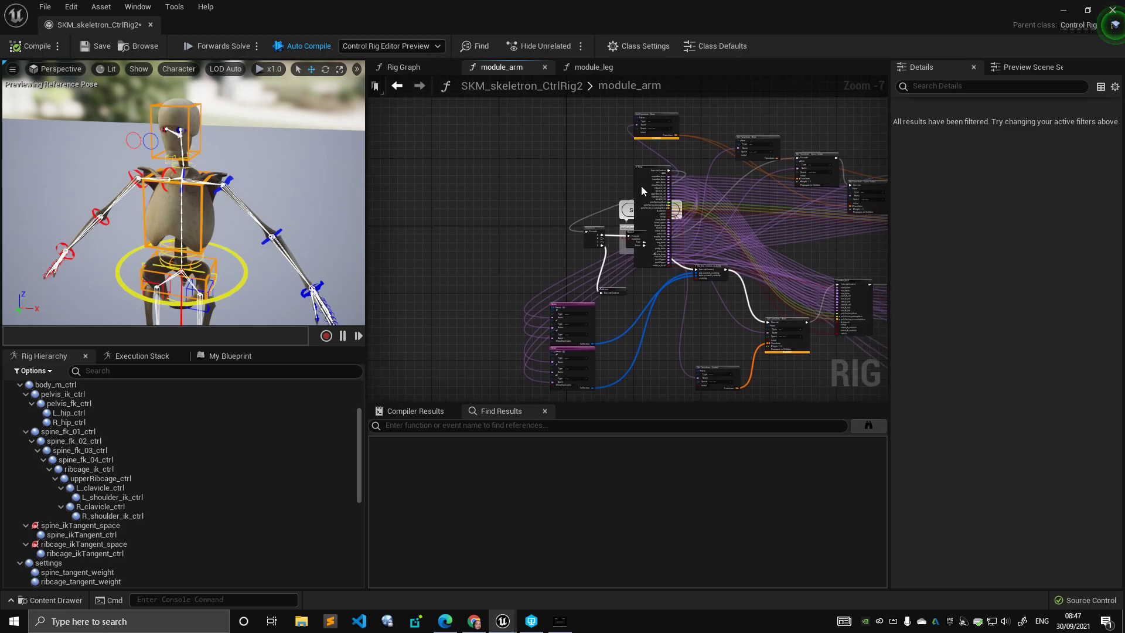
pyautogui.moveTo(646, 186); pyautogui.dragTo(465, 191)
pyautogui.moveTo(480, 158); pyautogui.dragTo(508, 154, button='right')
pyautogui.scroll(-2, 508, 153)
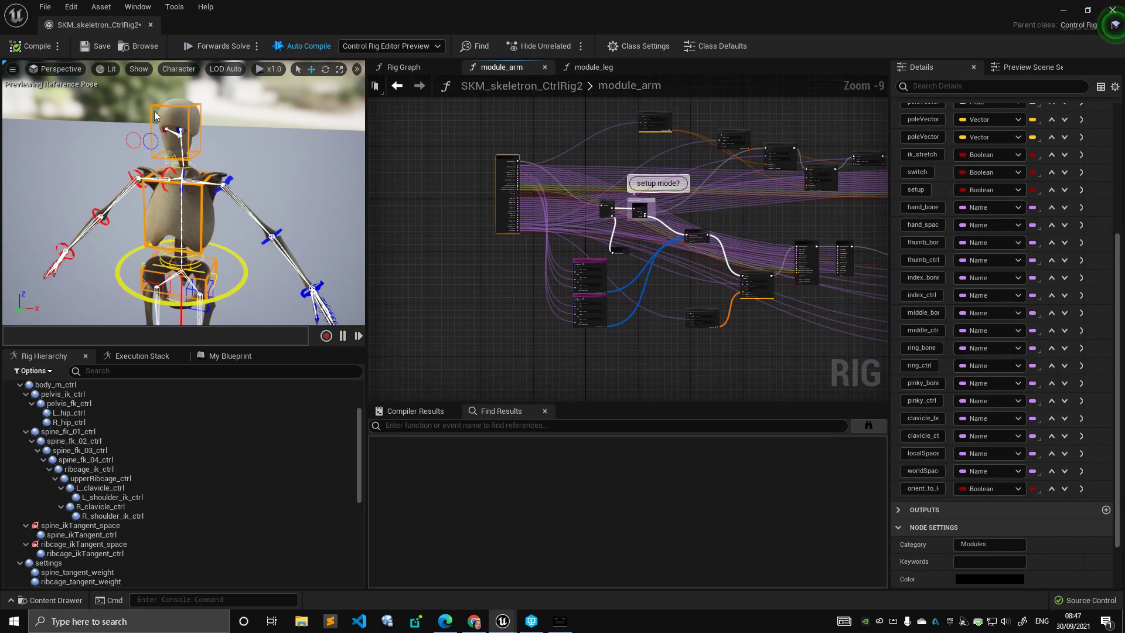
# Step: View the skeleton at an angle and return from module_arm to the main Rig Graph
pyautogui.keyDown('alt'); pyautogui.moveTo(245, 136); pyautogui.dragTo(135, 95); pyautogui.keyUp('alt')
pyautogui.click(493, 168)
pyautogui.click(423, 70)
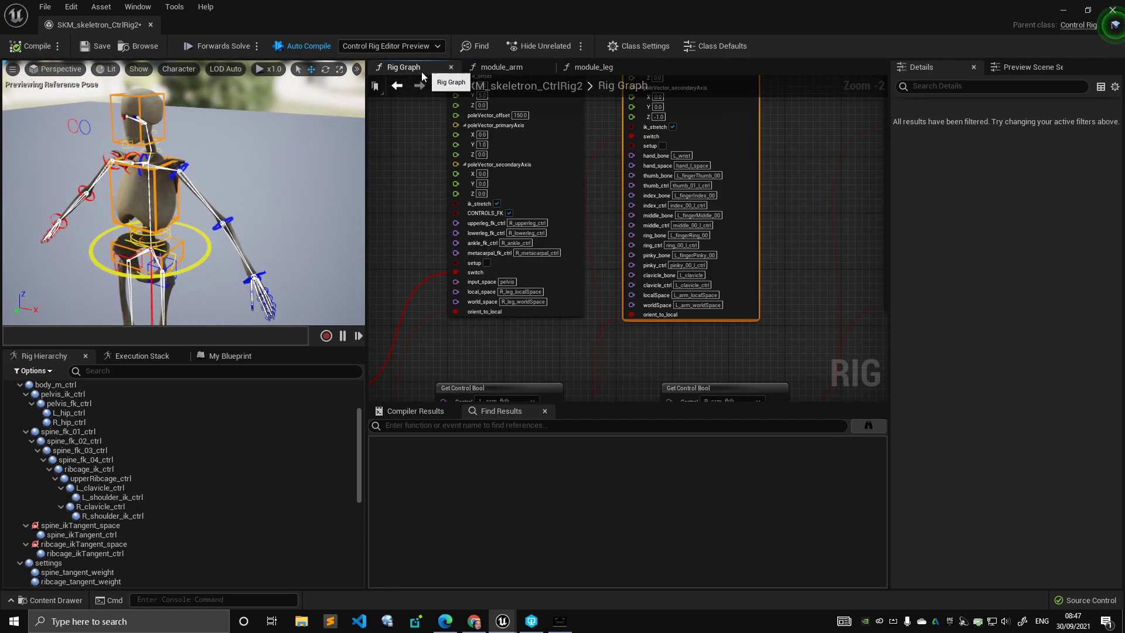
# Step: Show the rig's function list and expand the Solvers and Utilities categories
pyautogui.click(17, 386)
pyautogui.click(212, 357)
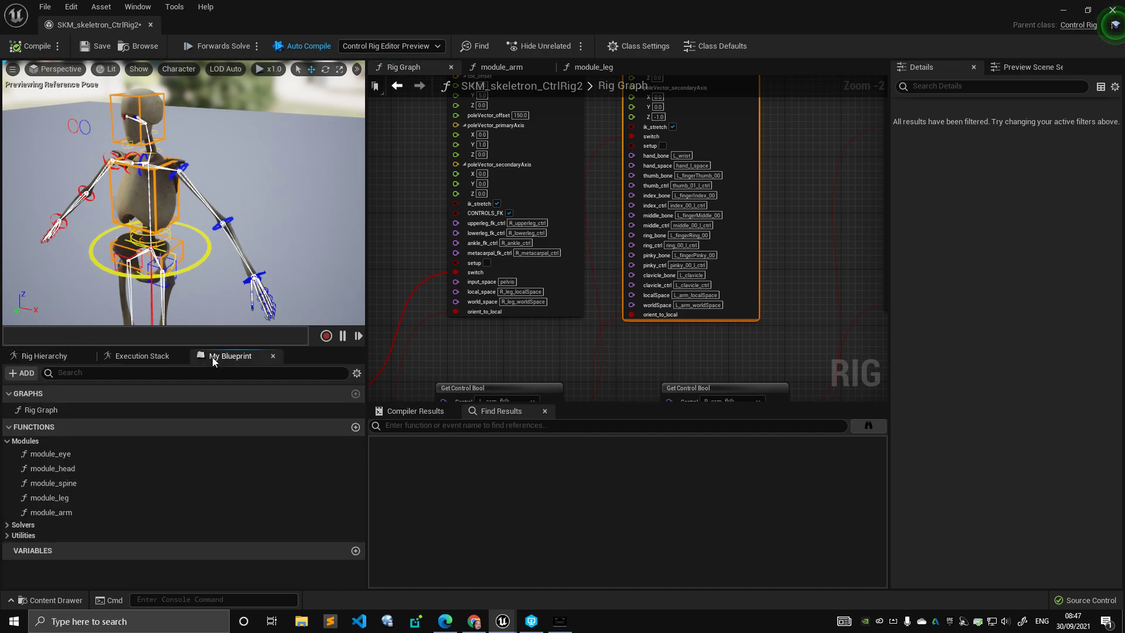
pyautogui.click(7, 525)
pyautogui.scroll(-2, 24, 527)
pyautogui.click(7, 567)
pyautogui.scroll(-2, 79, 475)
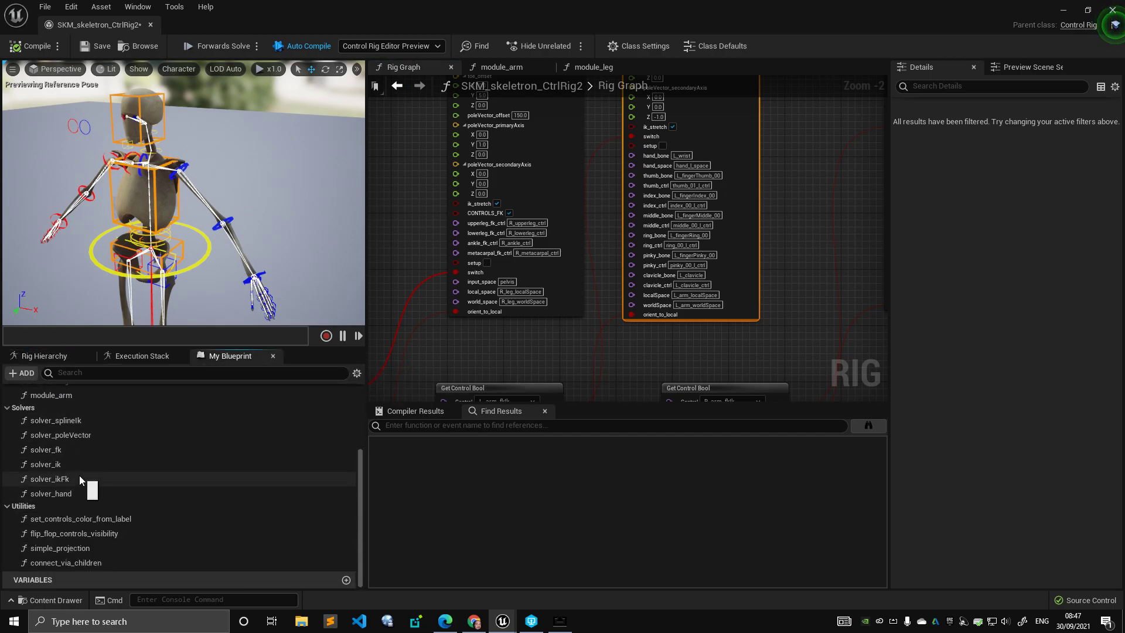
# Step: Select body_m_ctrl and view the skeleton's upper body from the front
pyautogui.click(206, 250)
pyautogui.moveTo(261, 214); pyautogui.dragTo(247, 154, button='right')
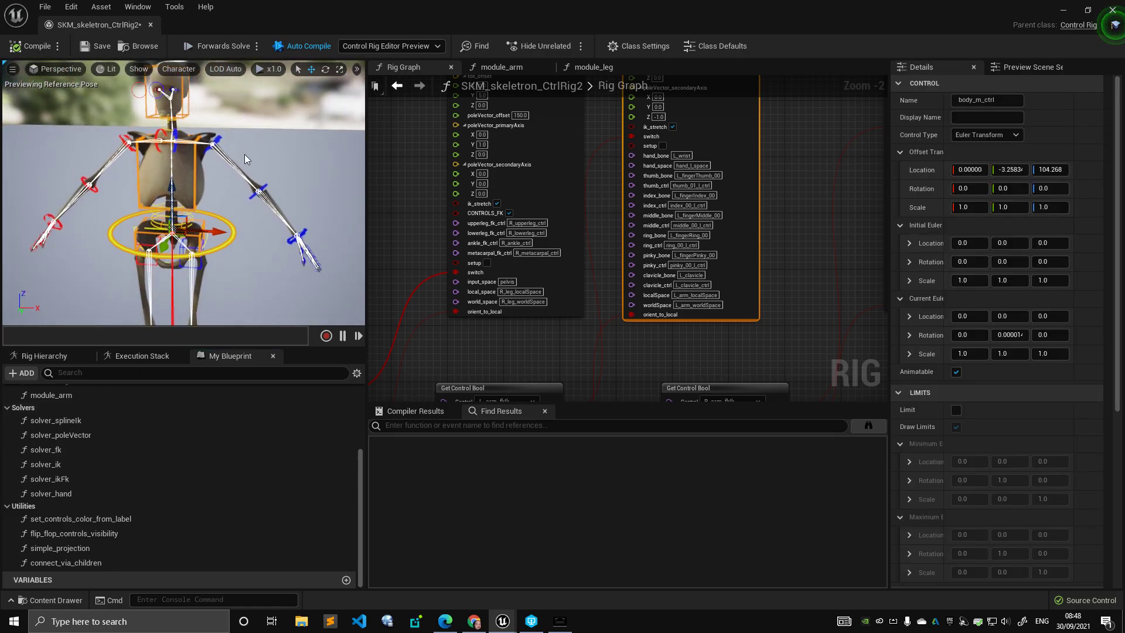
pyautogui.moveTo(259, 223); pyautogui.dragTo(258, 173, button='right')
# Step: Examine the spine, head, eye, leg and arm module chains across the Rig Graph
pyautogui.scroll(-5, 496, 246)
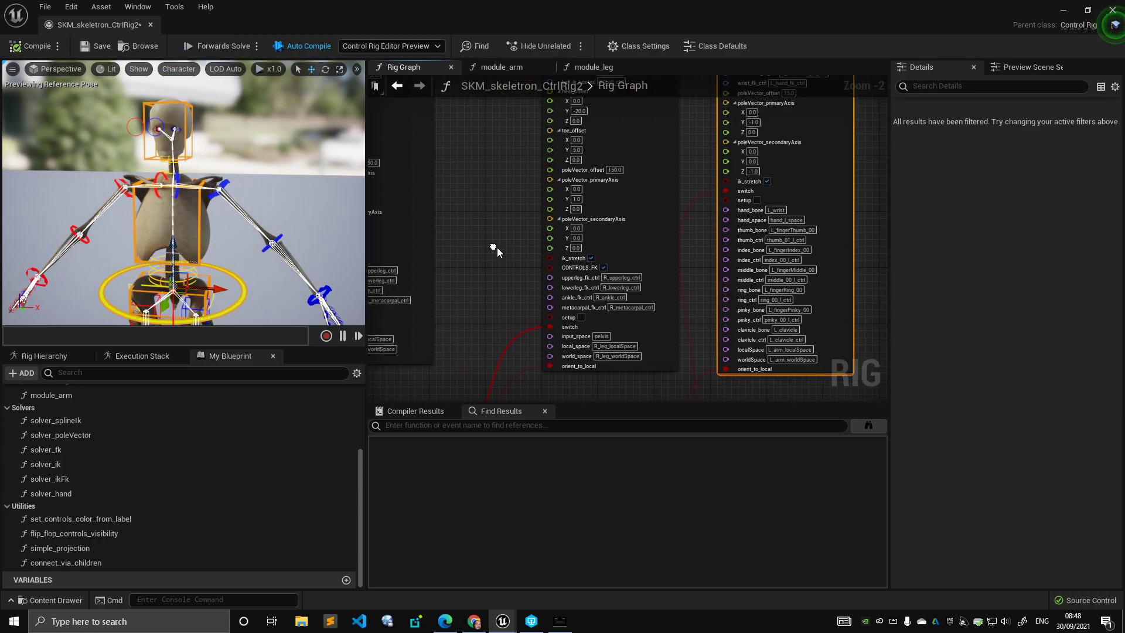
pyautogui.moveTo(493, 226); pyautogui.dragTo(712, 316, button='right')
pyautogui.scroll(4, 579, 276)
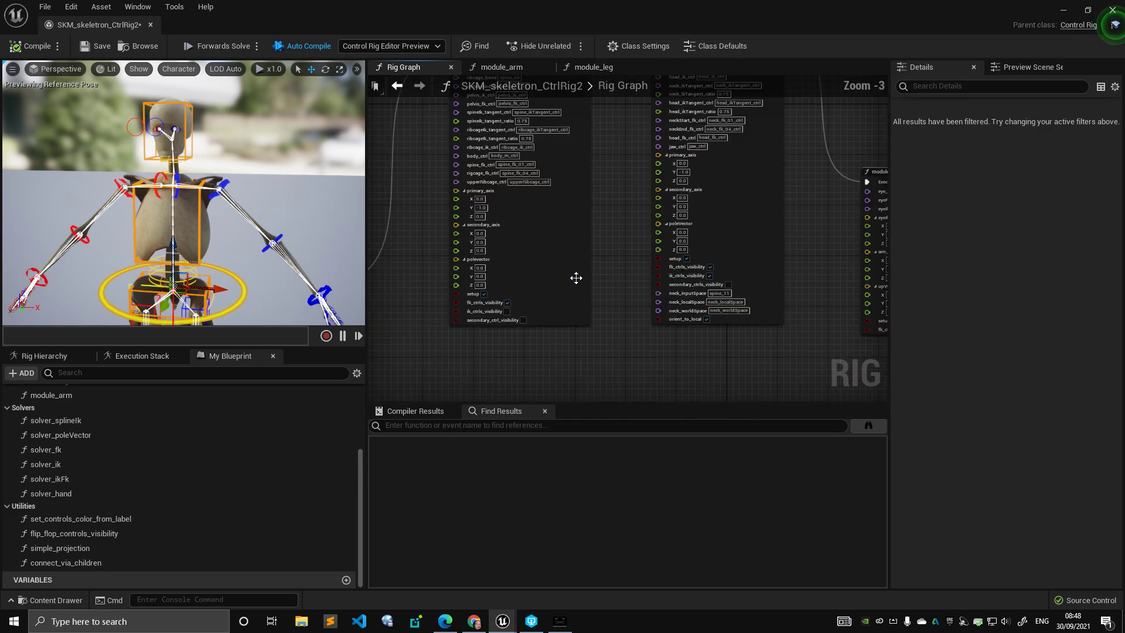
pyautogui.scroll(-5, 482, 270)
pyautogui.moveTo(550, 303); pyautogui.dragTo(613, 231, button='right')
pyautogui.scroll(2, 705, 282)
pyautogui.scroll(-3, 461, 227)
pyautogui.scroll(2, 613, 231)
pyautogui.scroll(1, 608, 235)
pyautogui.scroll(-5, 607, 234)
pyautogui.scroll(2, 450, 316)
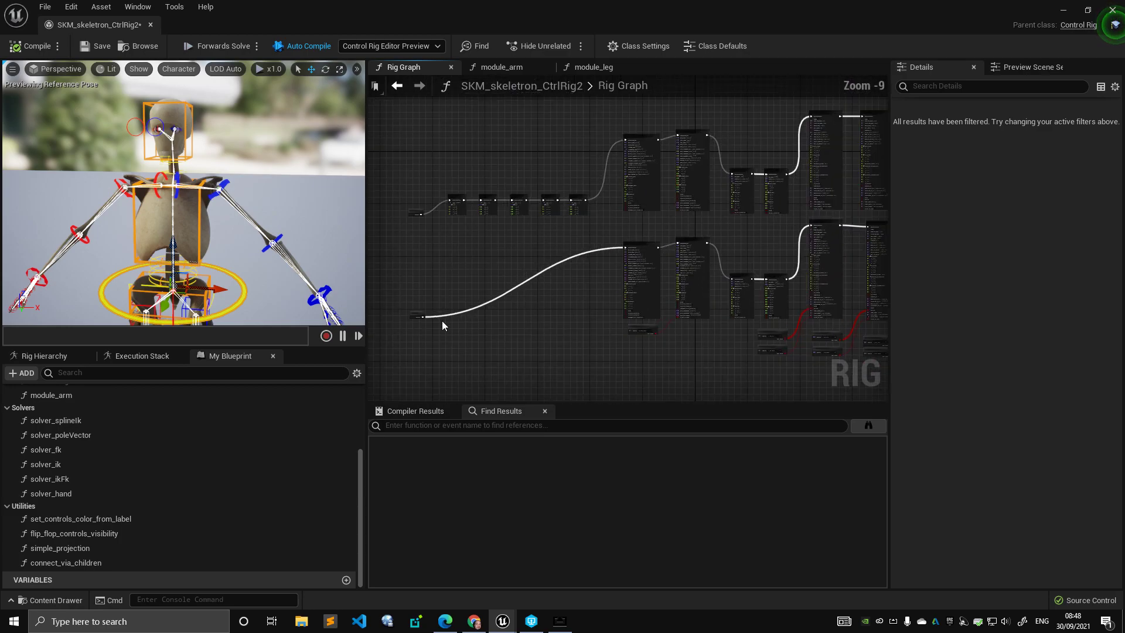
# Step: Move the Forwards Solve node close to the module_spine node it executes
pyautogui.moveTo(417, 323); pyautogui.dragTo(575, 262)
pyautogui.moveTo(527, 256); pyautogui.dragTo(445, 280, button='right')
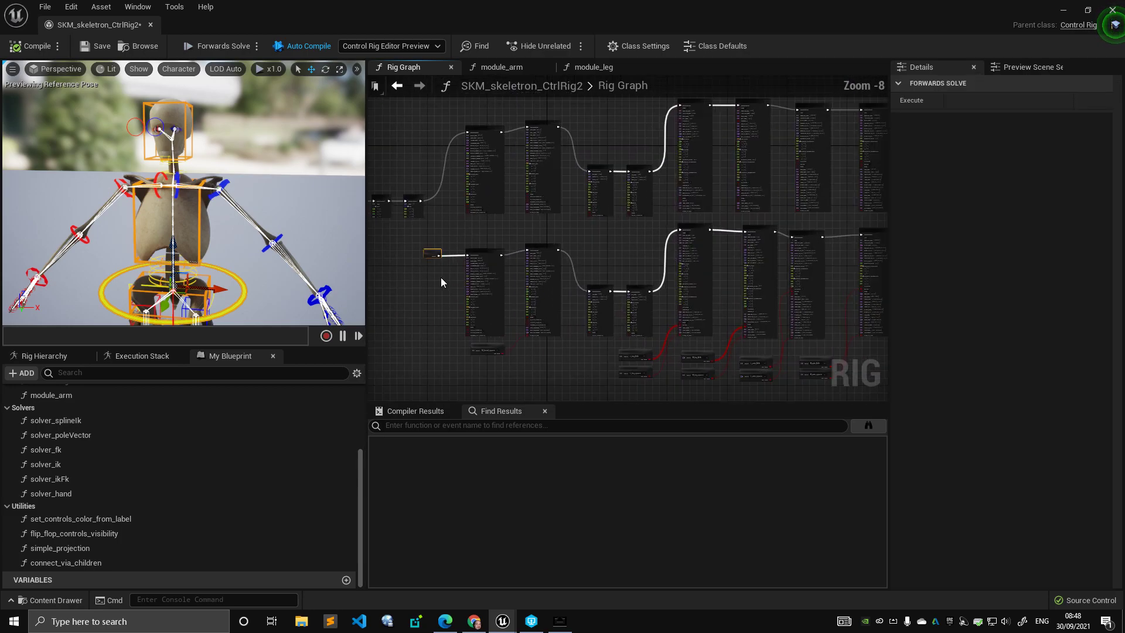
pyautogui.scroll(5, 445, 280)
# Step: Examine the torso, arm and hand controls in the preview from several angles
pyautogui.moveTo(199, 176); pyautogui.dragTo(176, 246, button='middle')
pyautogui.keyDown('alt'); pyautogui.moveTo(199, 193); pyautogui.dragTo(138, 197); pyautogui.keyUp('alt')
pyautogui.keyDown('alt'); pyautogui.moveTo(256, 149); pyautogui.dragTo(281, 146); pyautogui.keyUp('alt')
pyautogui.moveTo(256, 149)
pyautogui.keyDown('alt'); pyautogui.mouseDown(button='right')
pyautogui.moveTo(222, 149)
pyautogui.moveTo(257, 148)
pyautogui.mouseUp(button='right'); pyautogui.keyUp('alt')
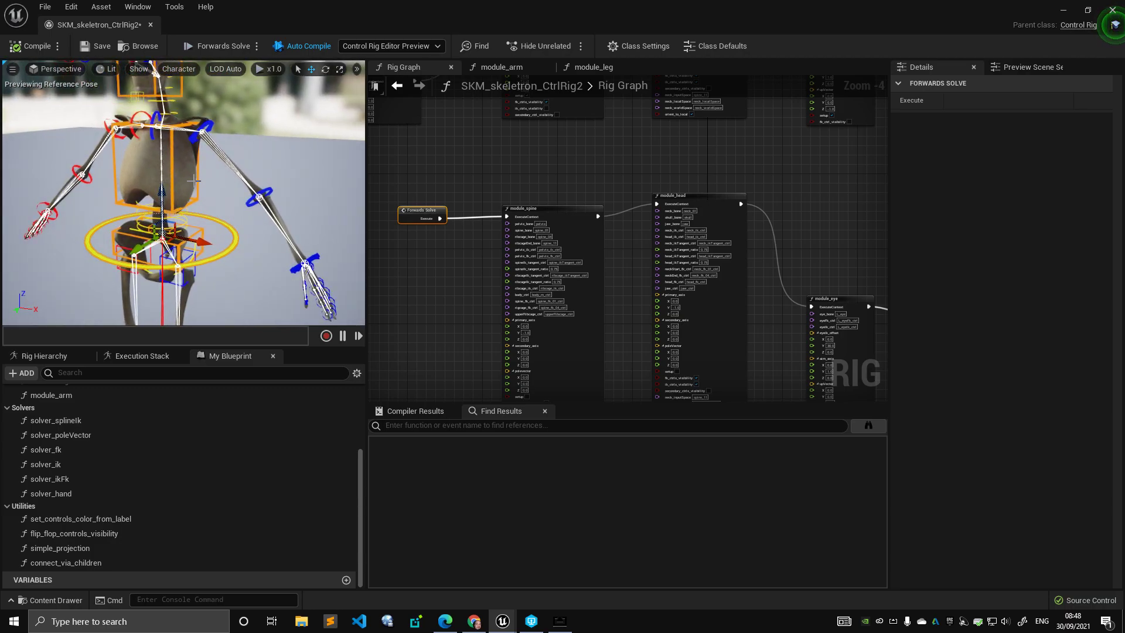
pyautogui.keyDown('alt'); pyautogui.moveTo(202, 196); pyautogui.dragTo(222, 186); pyautogui.keyUp('alt')
pyautogui.keyDown('alt'); pyautogui.moveTo(229, 145); pyautogui.dragTo(257, 162); pyautogui.keyUp('alt')
# Step: Examine the two parallel module chains as a whole in the Rig Graph overview
pyautogui.scroll(-5, 576, 204)
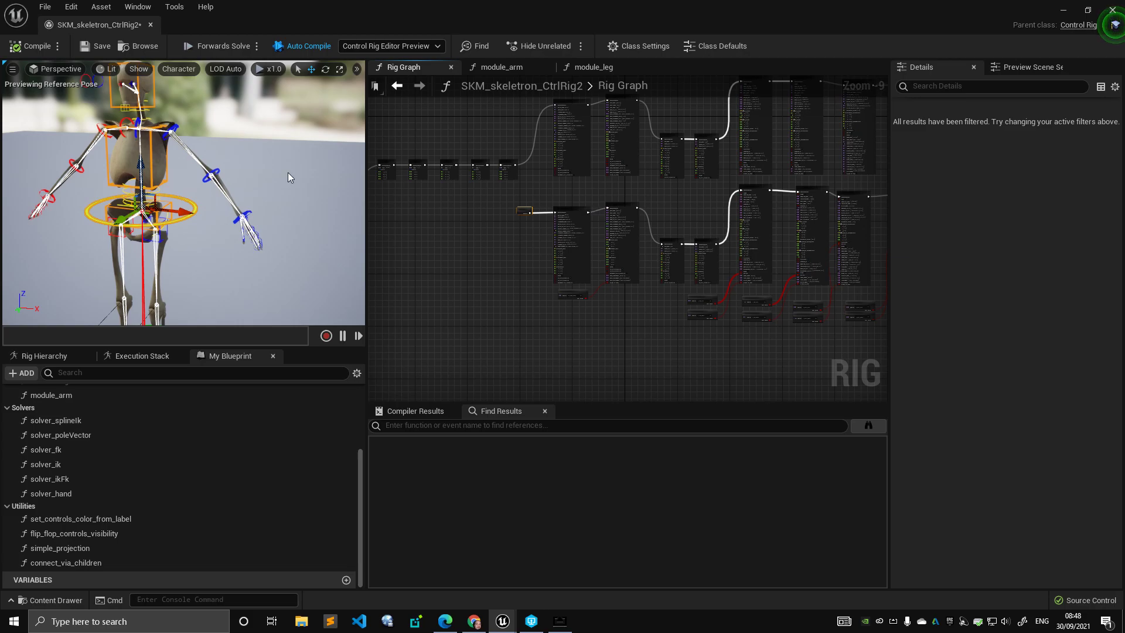
pyautogui.scroll(-2, 521, 227)
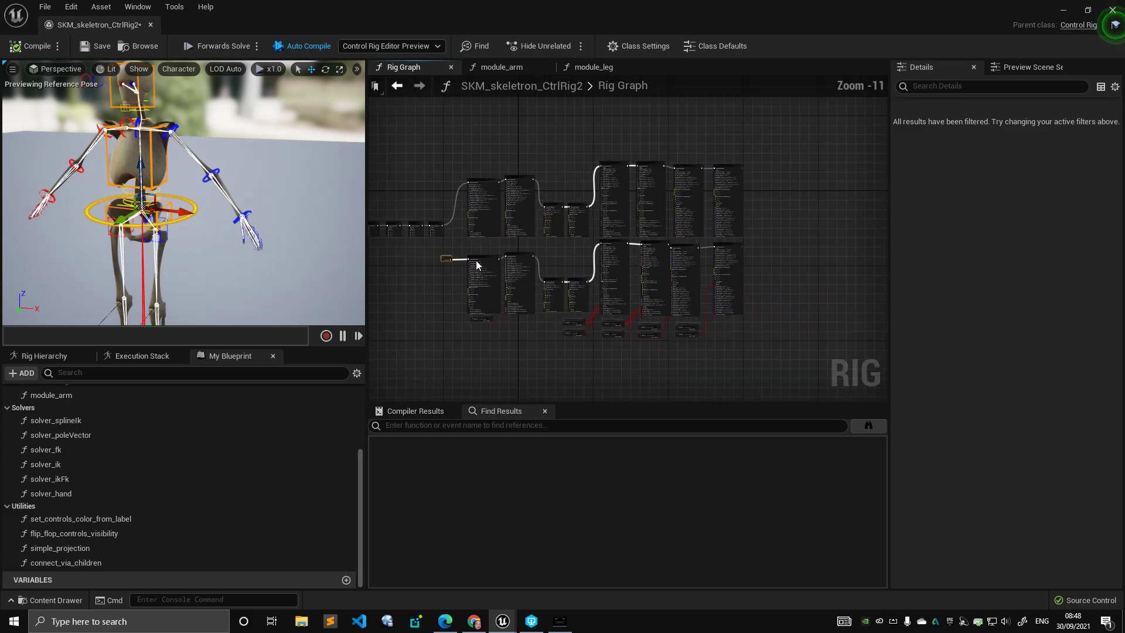
pyautogui.scroll(2, 573, 246)
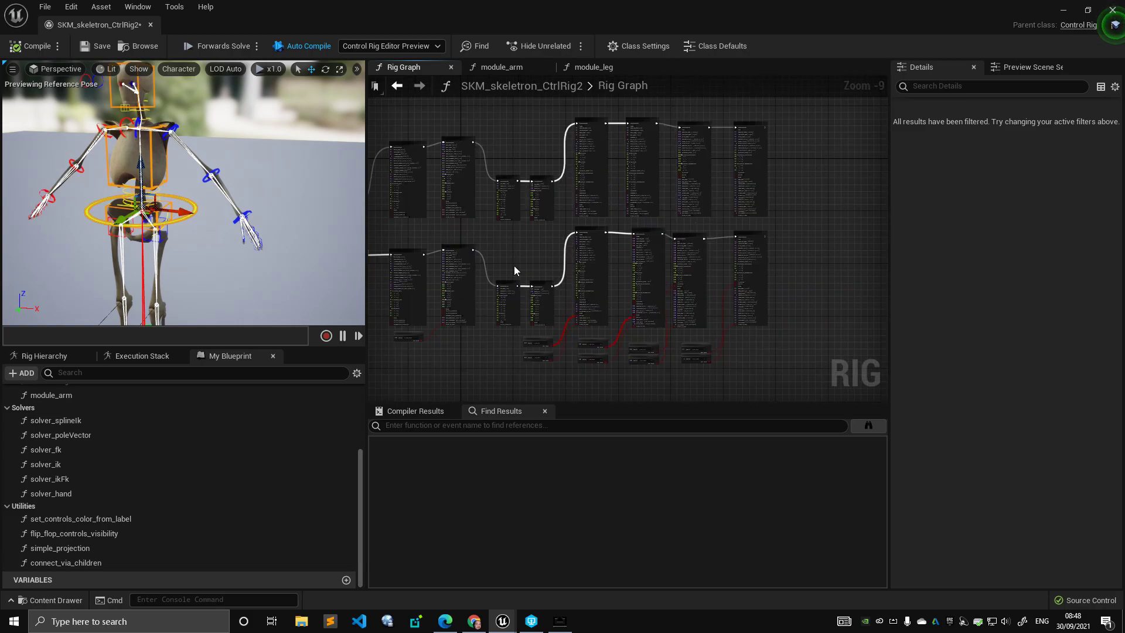
pyautogui.moveTo(514, 270); pyautogui.dragTo(635, 250, button='right')
pyautogui.scroll(2, 571, 217)
pyautogui.scroll(-3, 533, 227)
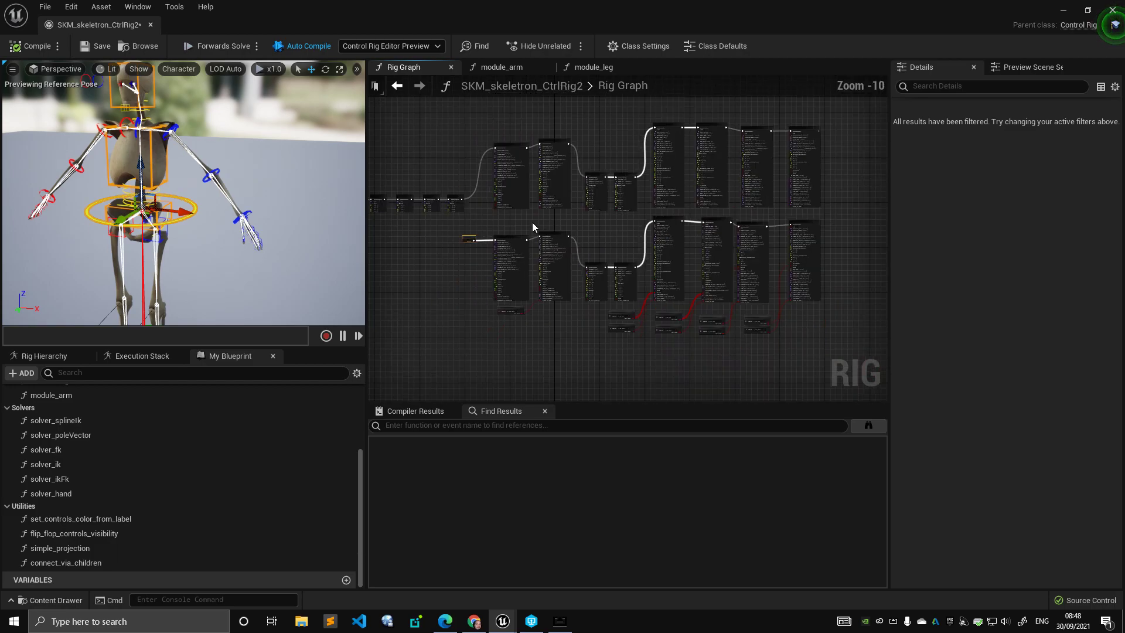
# Step: Deselect body_m_ctrl, inspect the head and shoulder controls, and frame the full skeleton with its controls
pyautogui.click(279, 174)
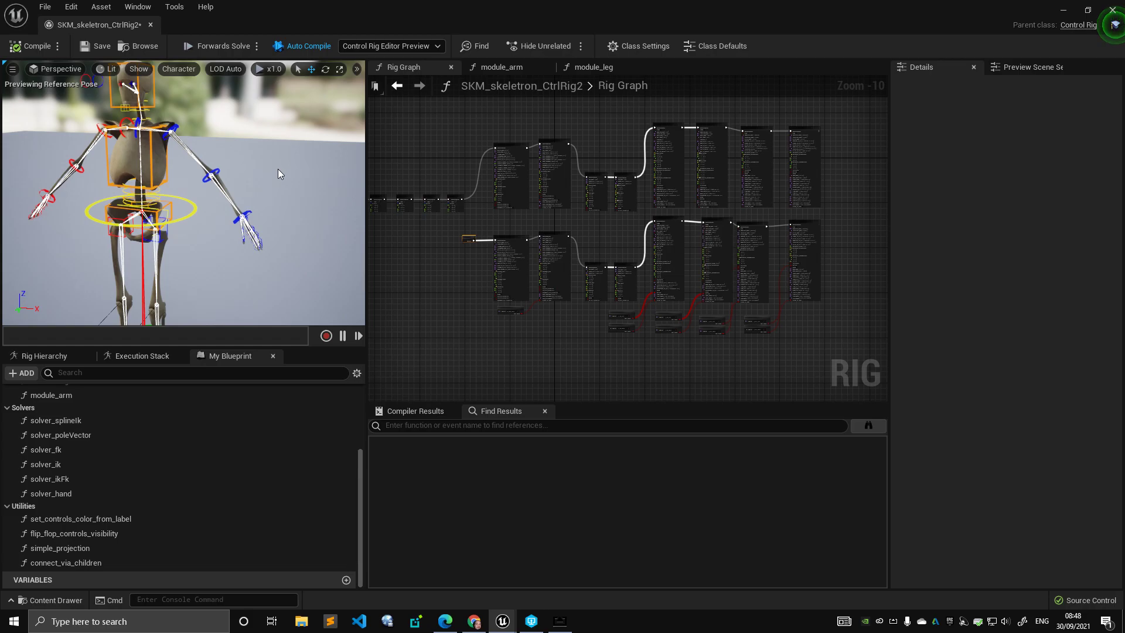
pyautogui.moveTo(277, 169); pyautogui.dragTo(277, 168, button='right')
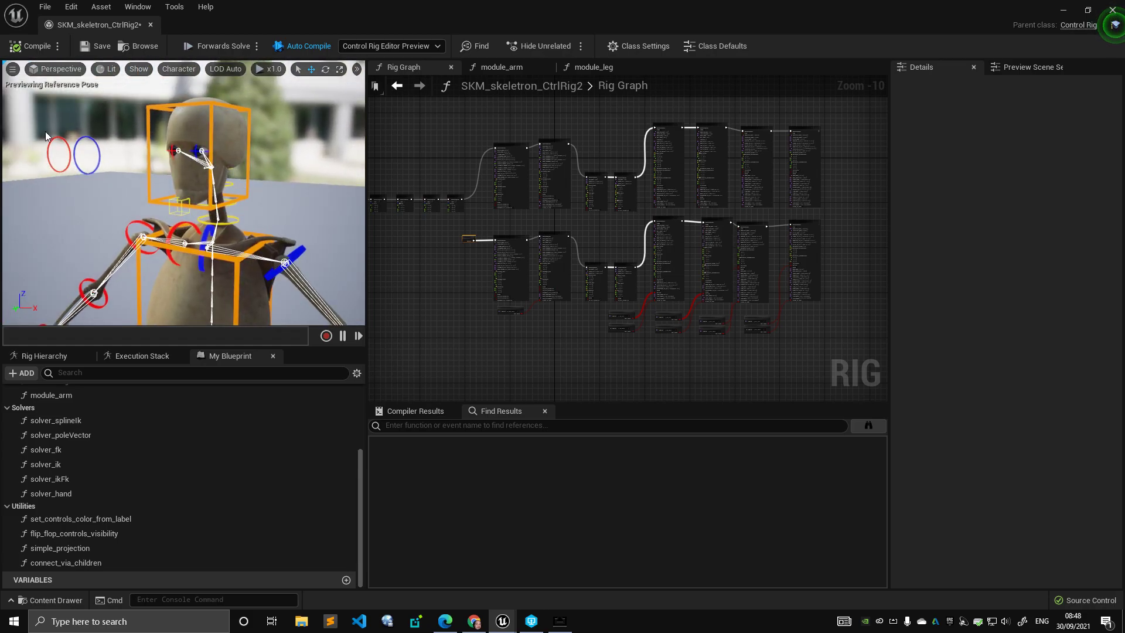
pyautogui.moveTo(109, 151); pyautogui.dragTo(183, 127, button='right')
pyautogui.moveTo(210, 215); pyautogui.dragTo(239, 240, button='right')
pyautogui.moveTo(264, 219); pyautogui.dragTo(231, 233, button='right')
pyautogui.press('s')
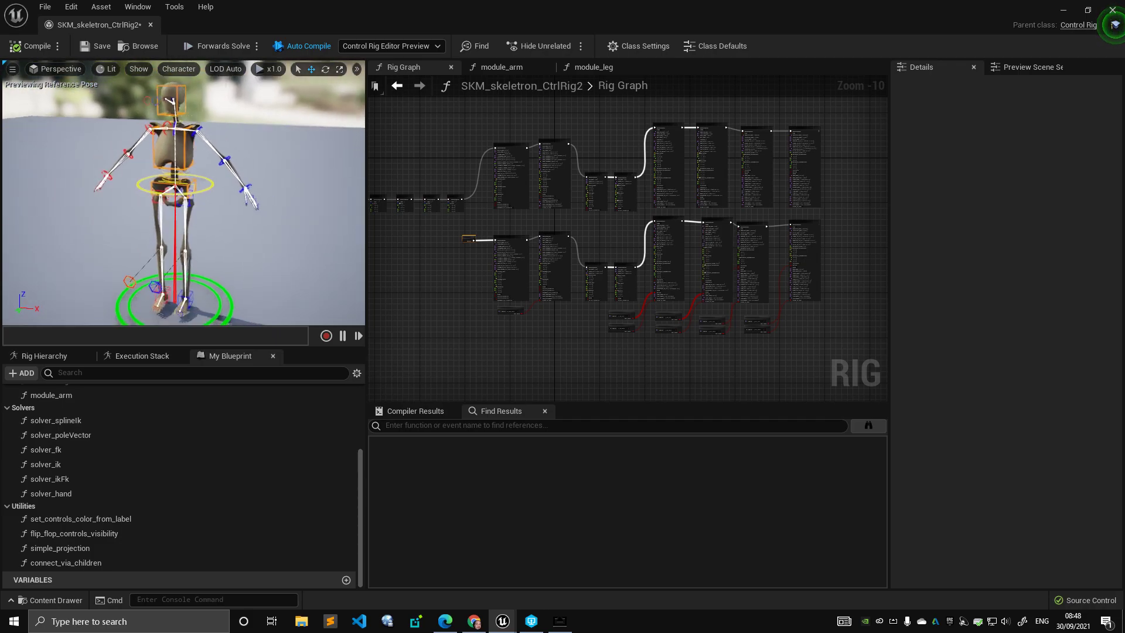